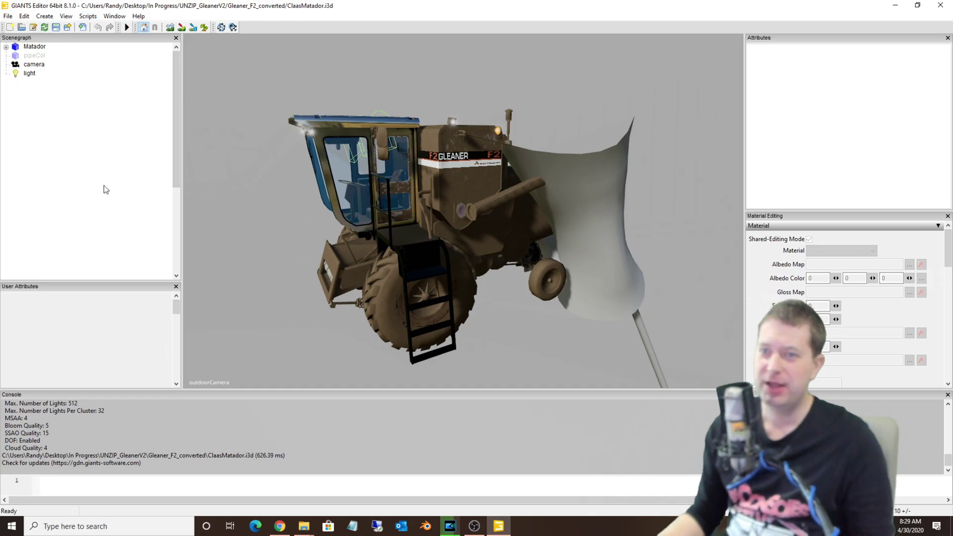
Step: Select rvlmatador7, rvrmatador7, then FenderRRoot to read its transform -0.82, 0.629, -1.66
left_click(6, 47)
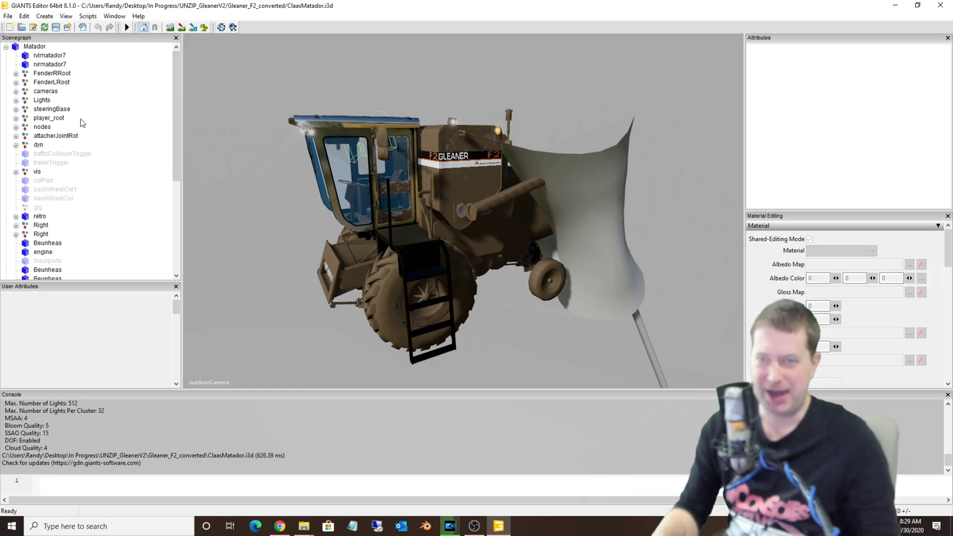
left_click(26, 64)
left_click(26, 55)
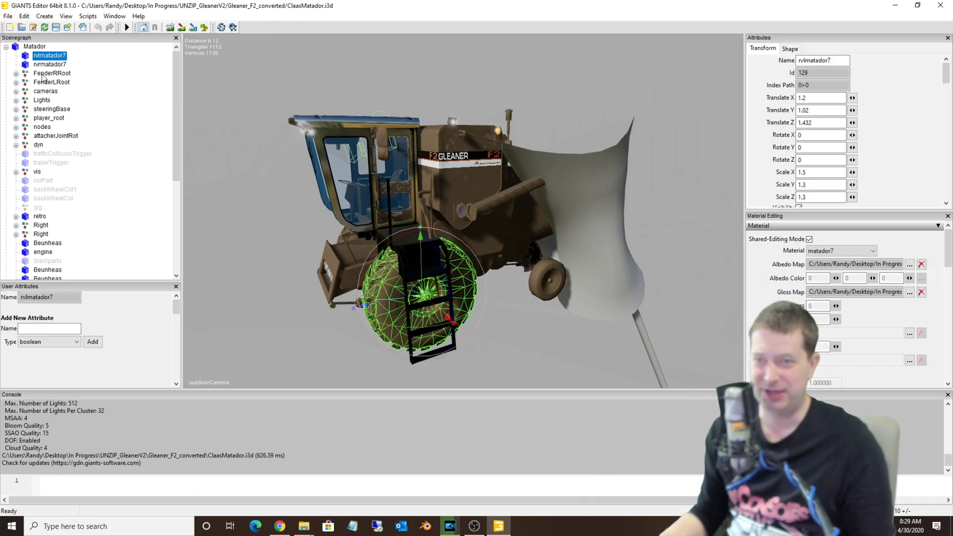
left_click(26, 74)
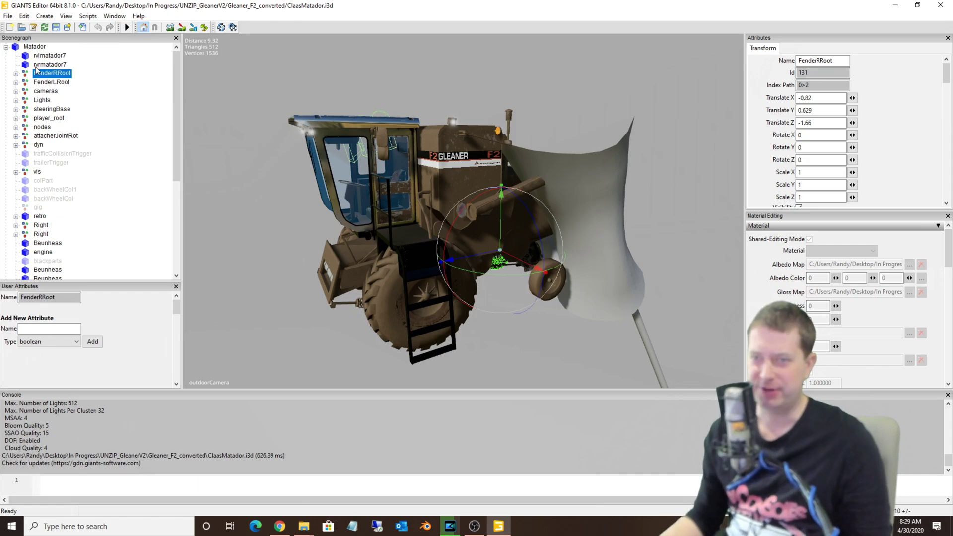
Step: Select rvlmatador7 and check its index path, translate values and 1.5, 1.3, 1.3 scale
left_click(54, 57)
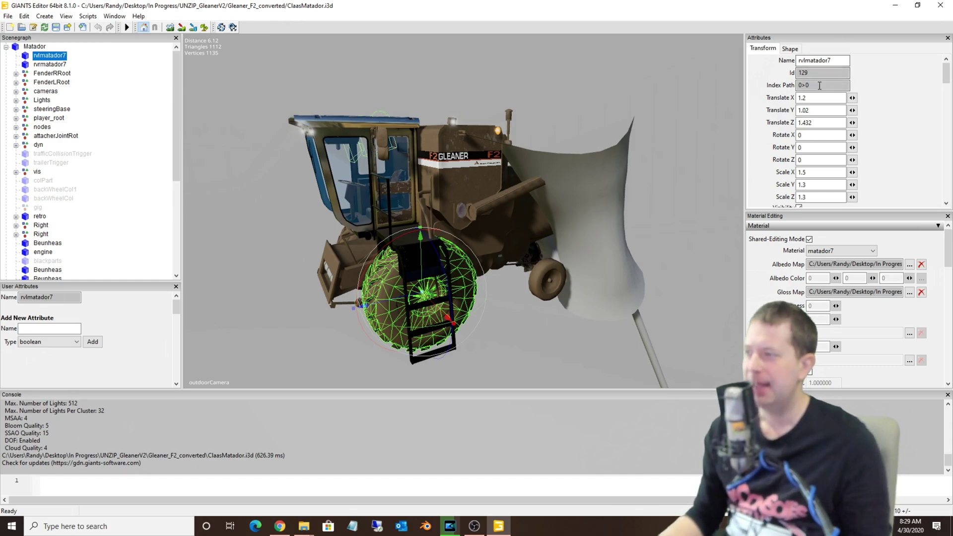
left_click_drag(818, 86, 786, 85)
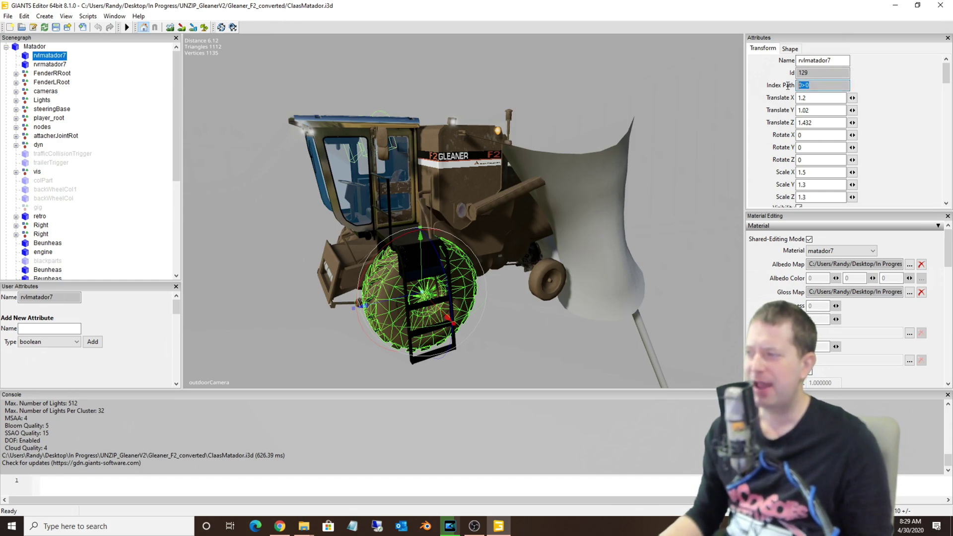
left_click(821, 99)
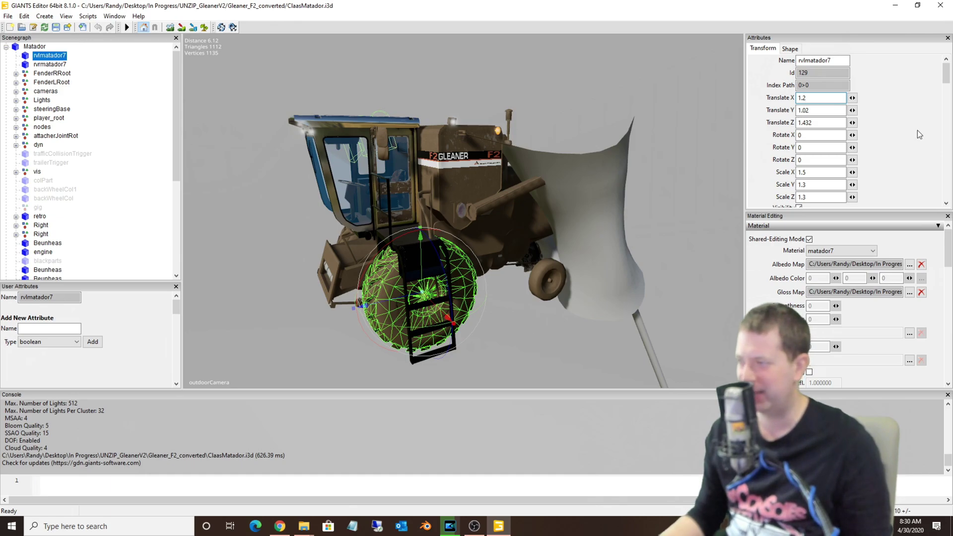
left_click(811, 173)
scroll(809, 188, "down", 2)
scroll(809, 188, "up", 1)
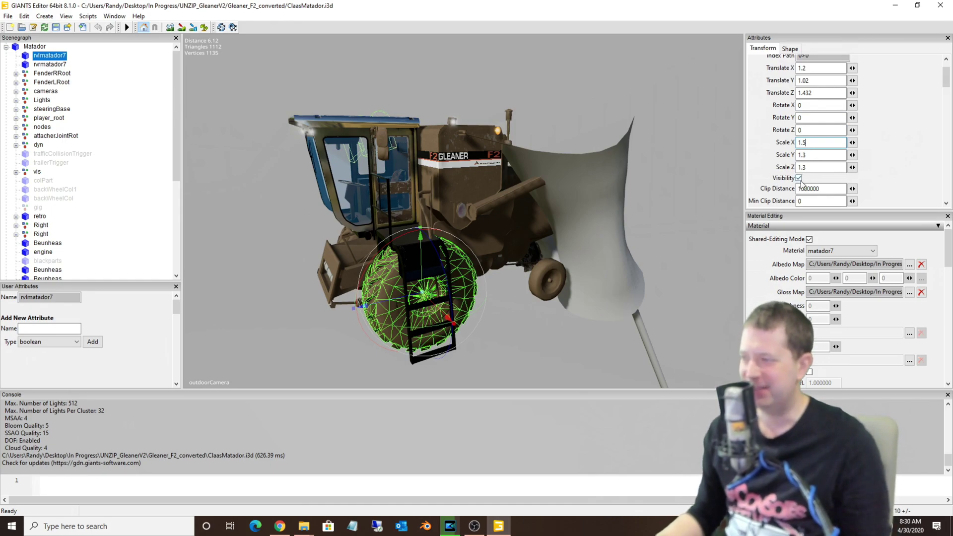
Step: Toggle the wheel's visibility off and on, check its 1000000 clip distance, and reselect it
left_click(799, 178)
left_click(799, 178)
scroll(807, 183, "down", 3)
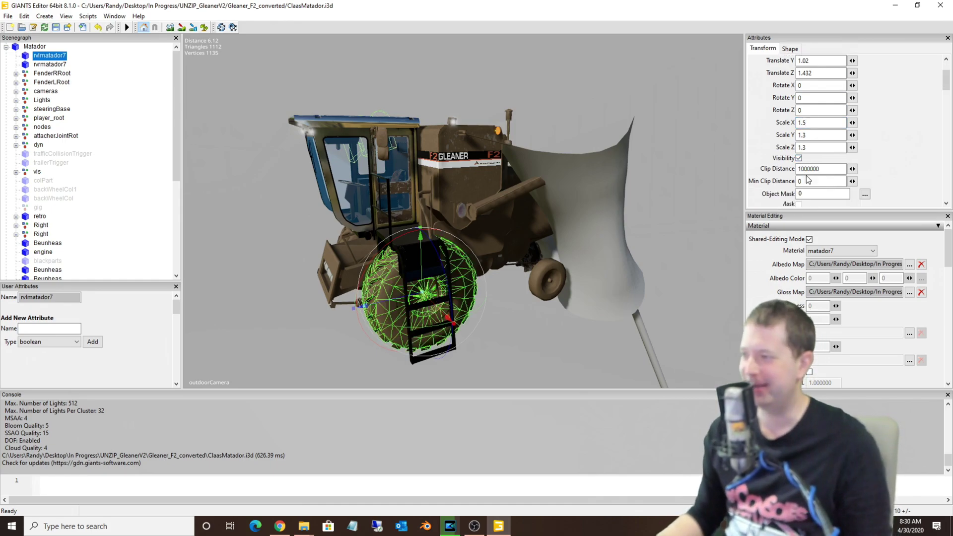
left_click(823, 129)
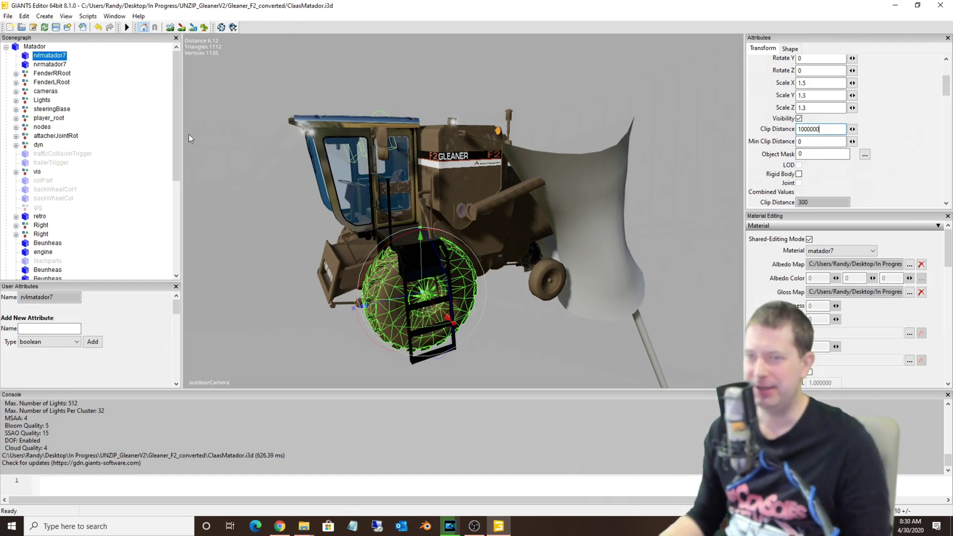
left_click(35, 47)
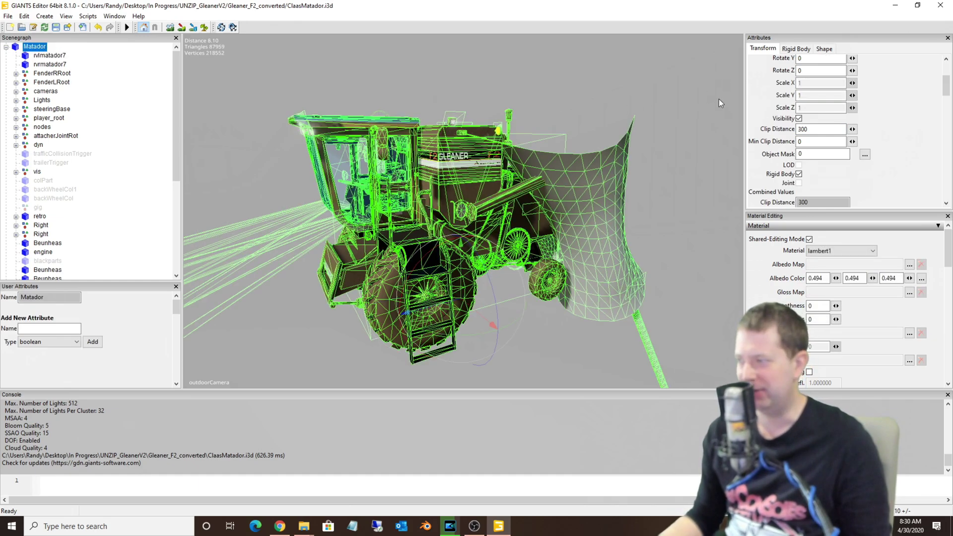
left_click(52, 56)
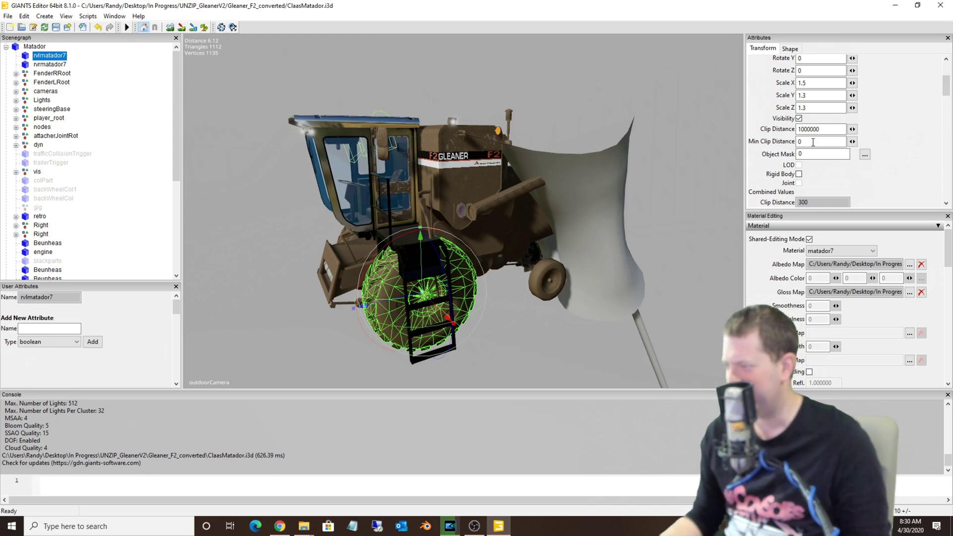
left_click(798, 174)
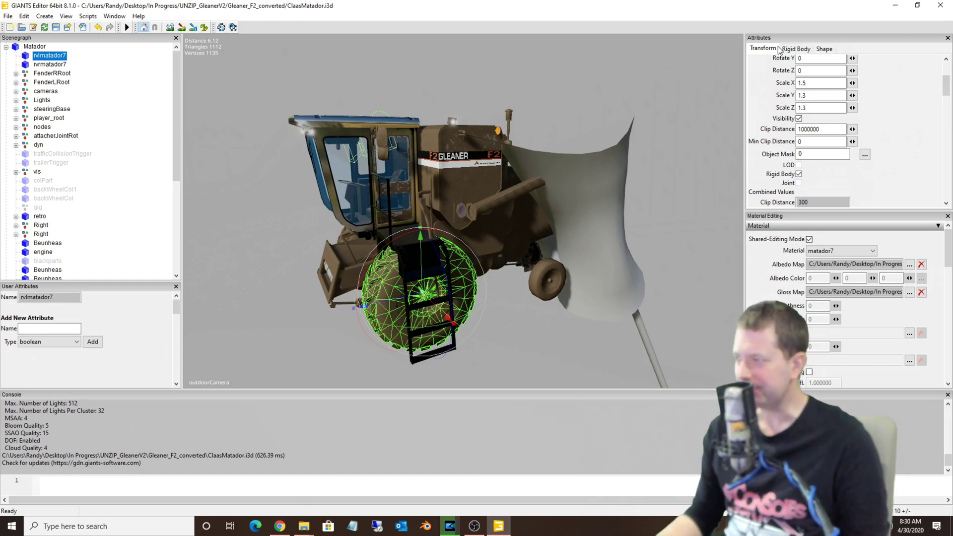
left_click(797, 49)
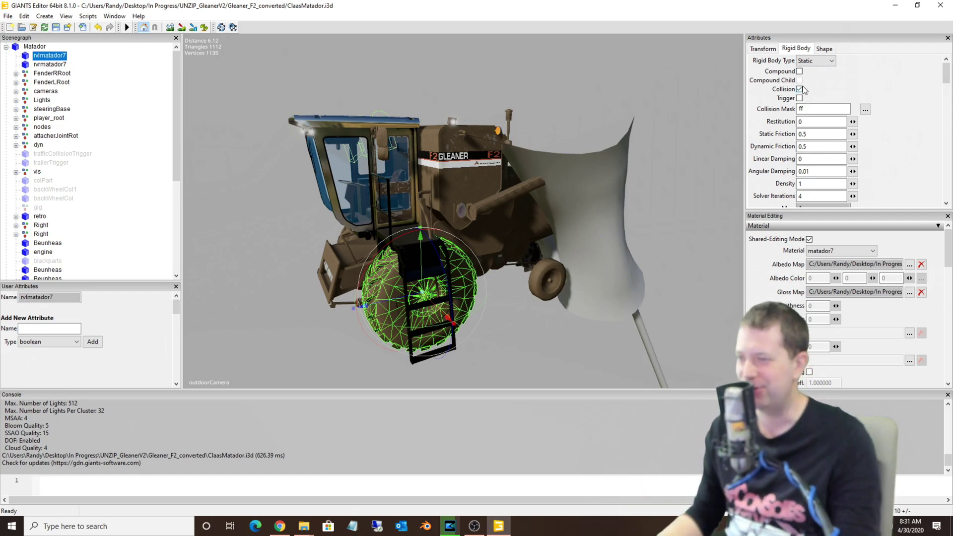
left_click(765, 49)
left_click(798, 174)
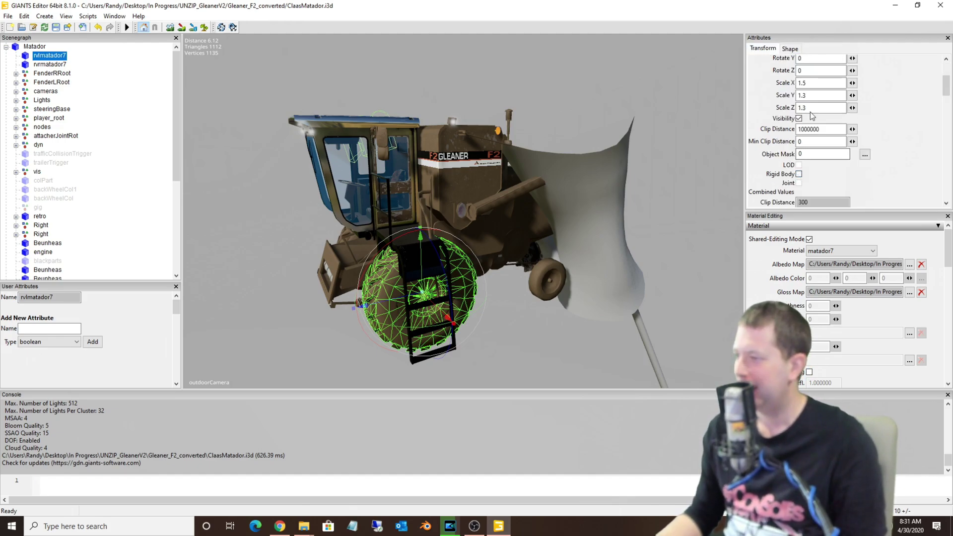
scroll(810, 112, "down", 3)
scroll(811, 129, "up", 2)
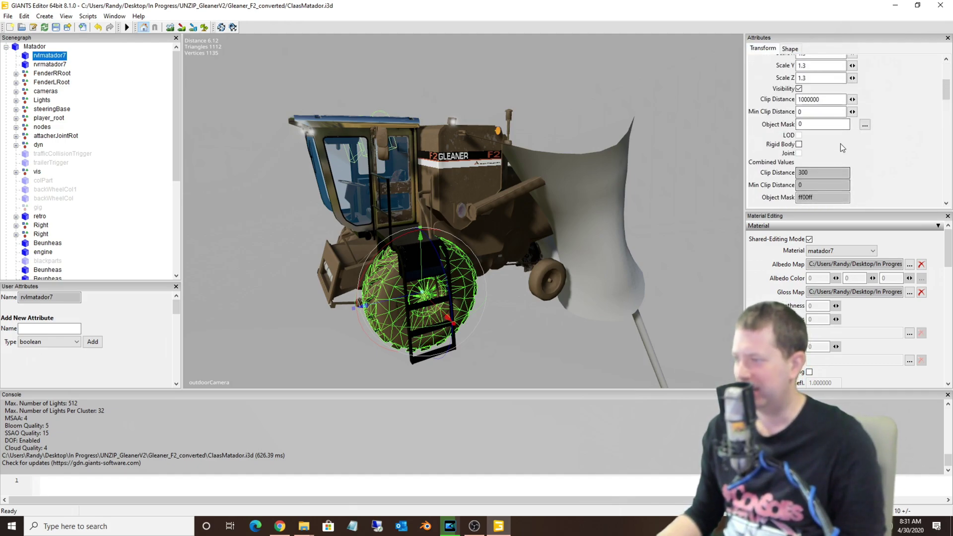
scroll(841, 144, "up", 2)
left_click(789, 48)
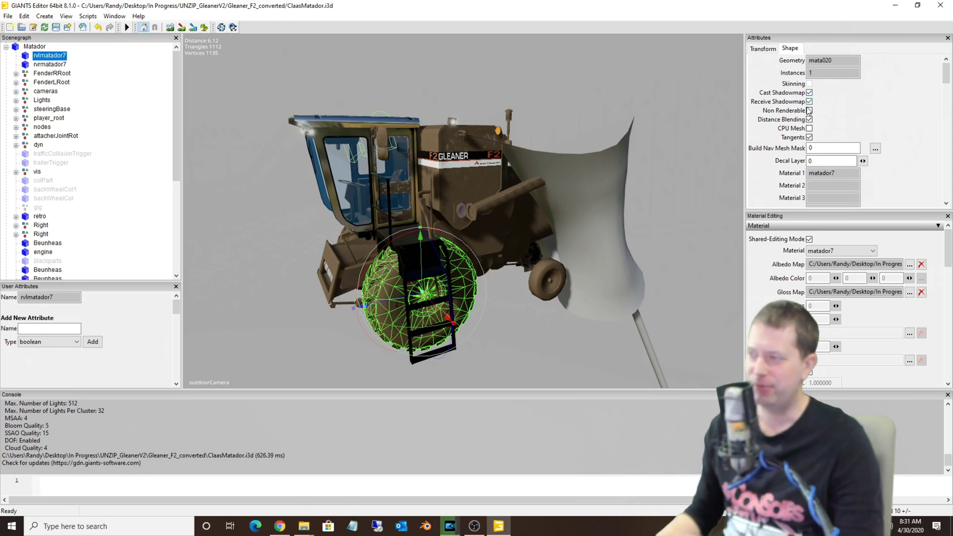
left_click(809, 111)
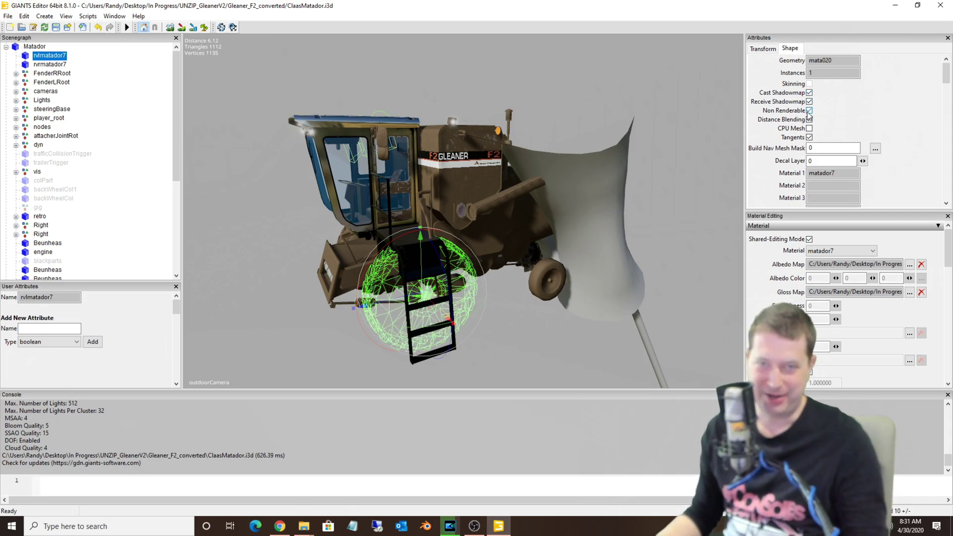
left_click(809, 111)
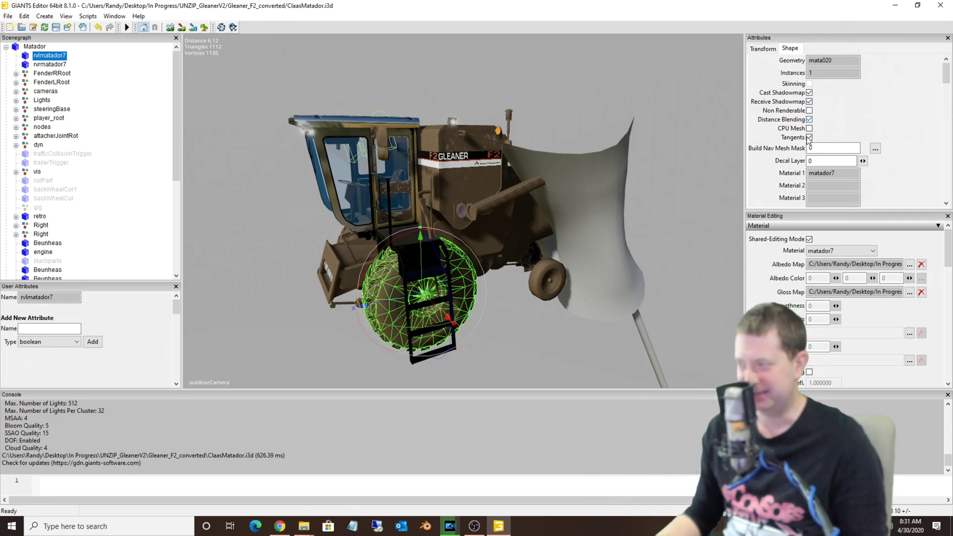
left_click(763, 49)
scroll(778, 194, "down", 5)
scroll(780, 248, "down", 2)
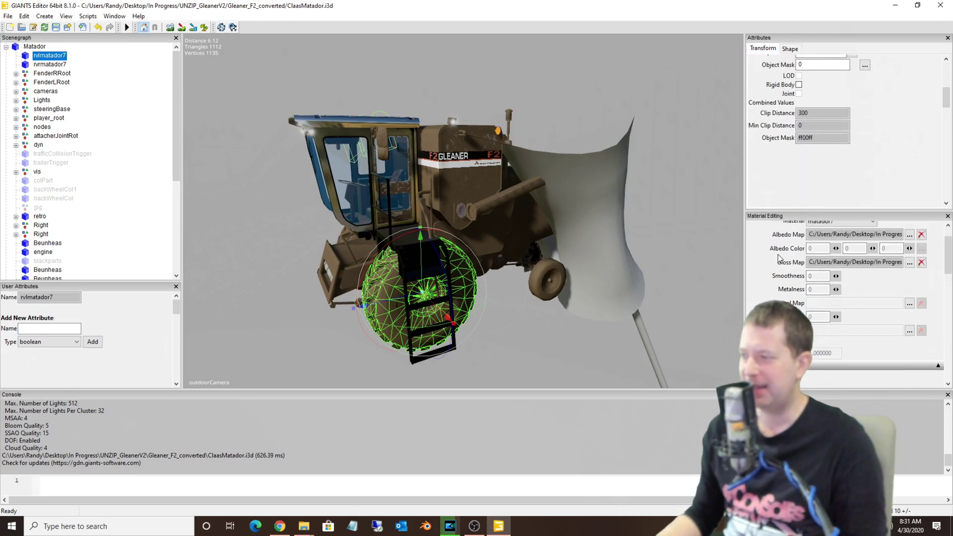
Step: Preview the wheel material's albedo texture and close the viewer
scroll(779, 268, "up", 2)
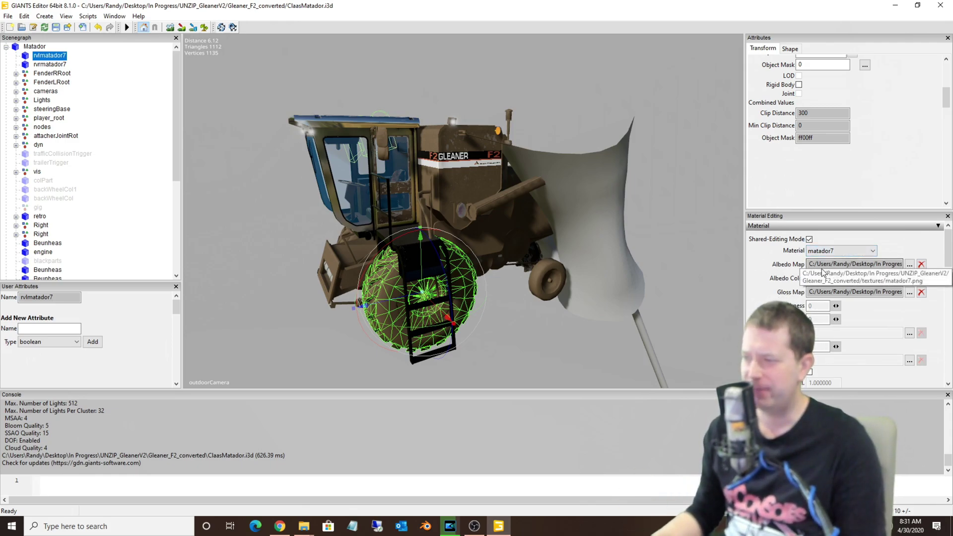
left_click_drag(835, 263, 890, 270)
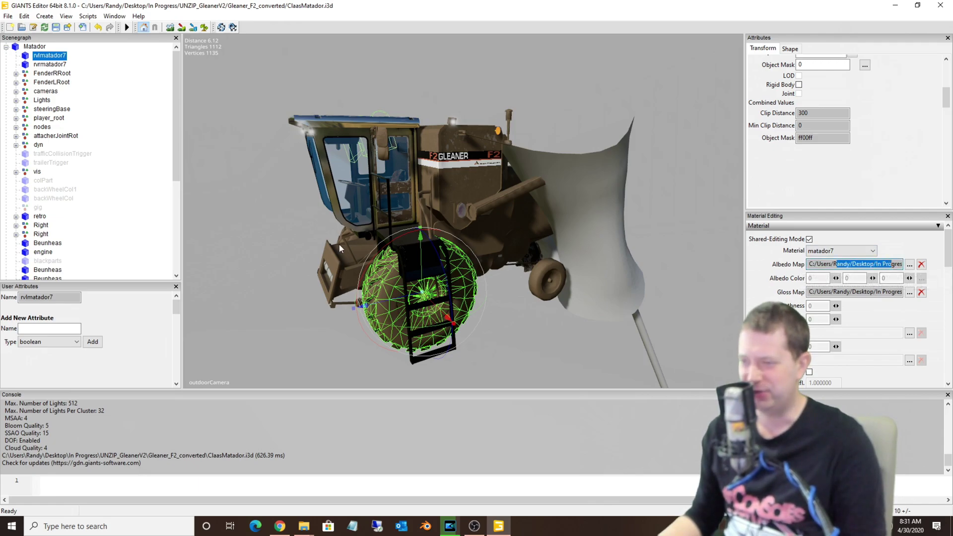
left_click(909, 264)
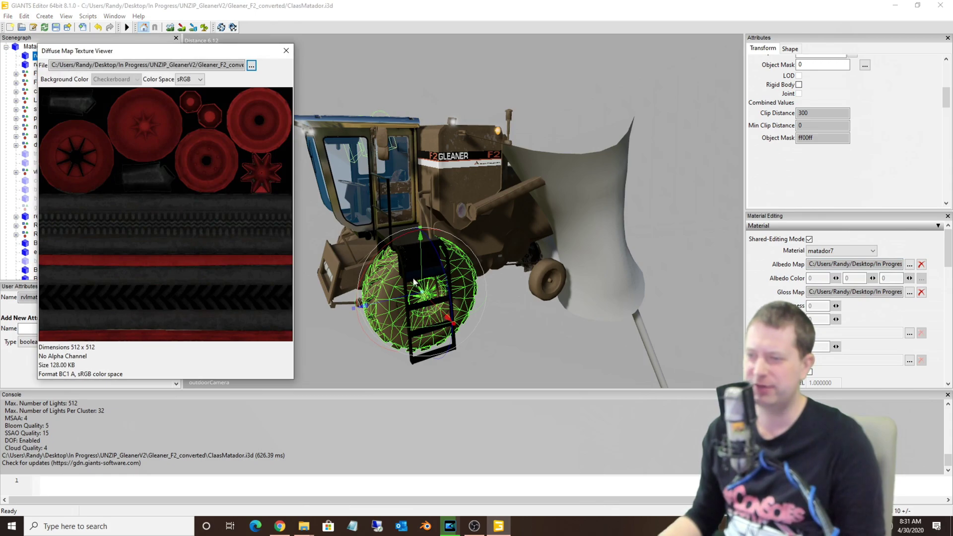
left_click(286, 51)
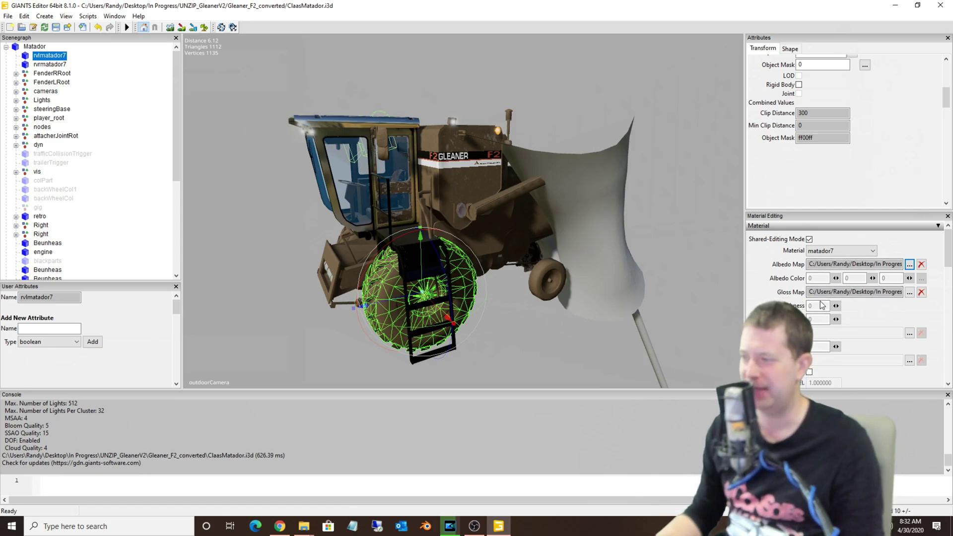
Step: Preview the 512 x 512 BC1 matador7 gloss map, close it, and zoom onto the wheel
left_click(909, 293)
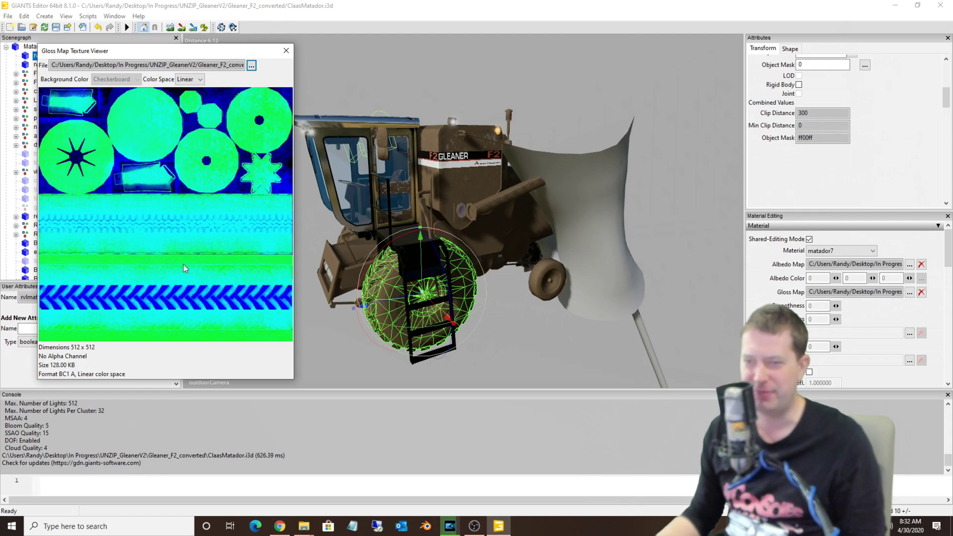
left_click(285, 52)
right_click_drag(401, 234, 430, 229)
scroll(362, 258, "up", 2)
scroll(397, 263, "up", 3)
Step: Change the wheel's custom shader parameter from 0 to 1, making the tyre muddy brown
scroll(854, 310, "down", 4)
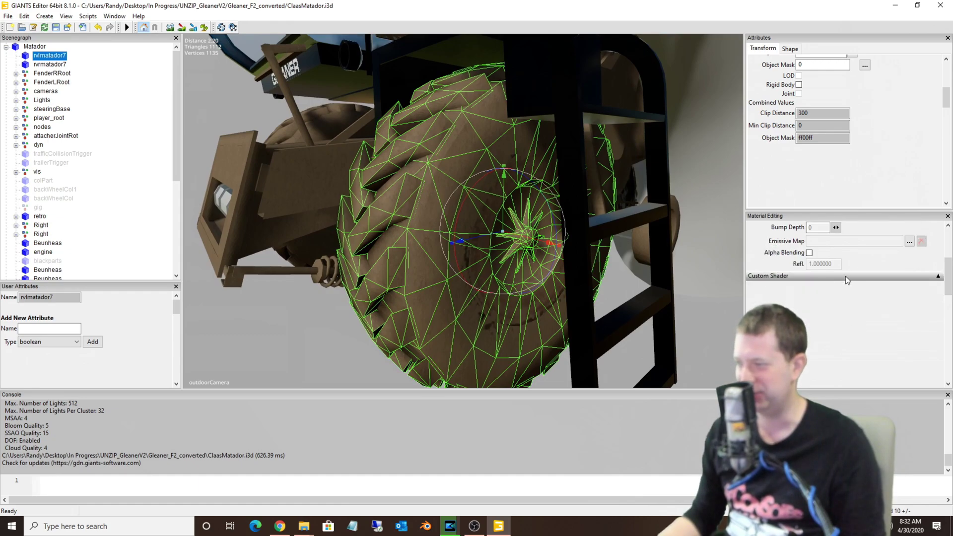
left_click(846, 276)
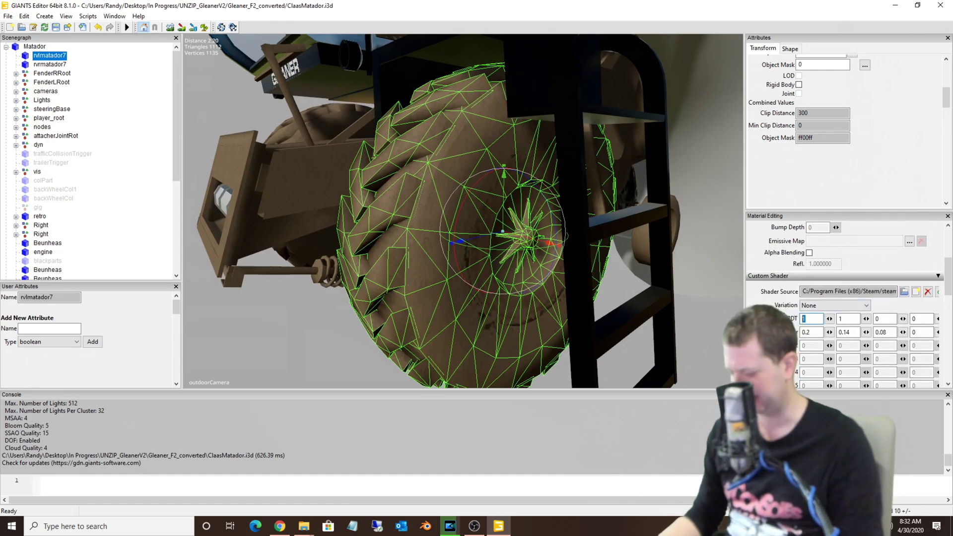
type("0.")
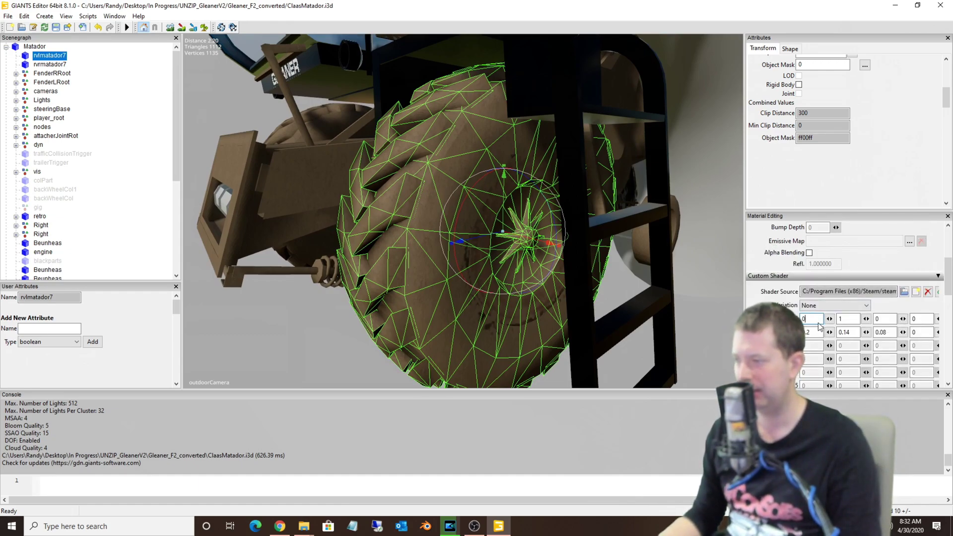
type("0")
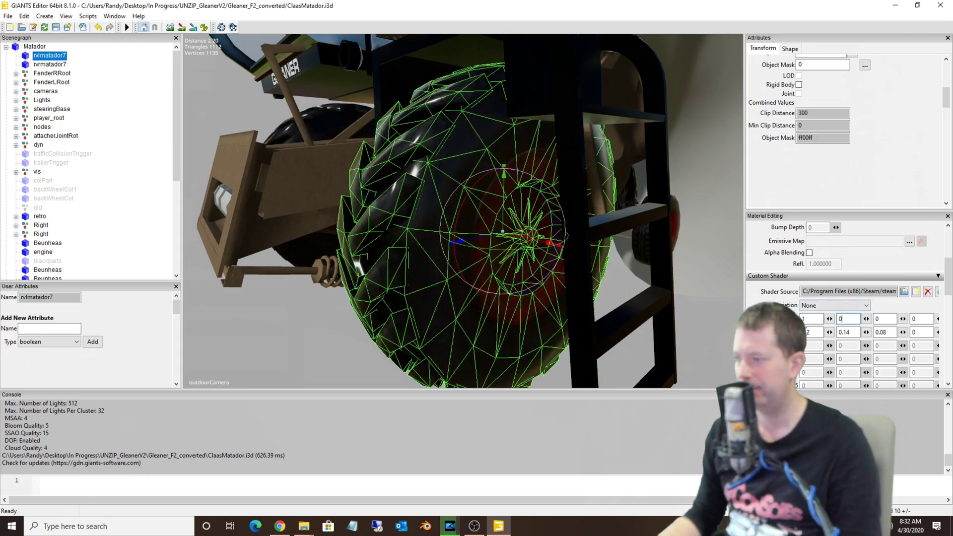
middle_click_drag(493, 247, 653, 316)
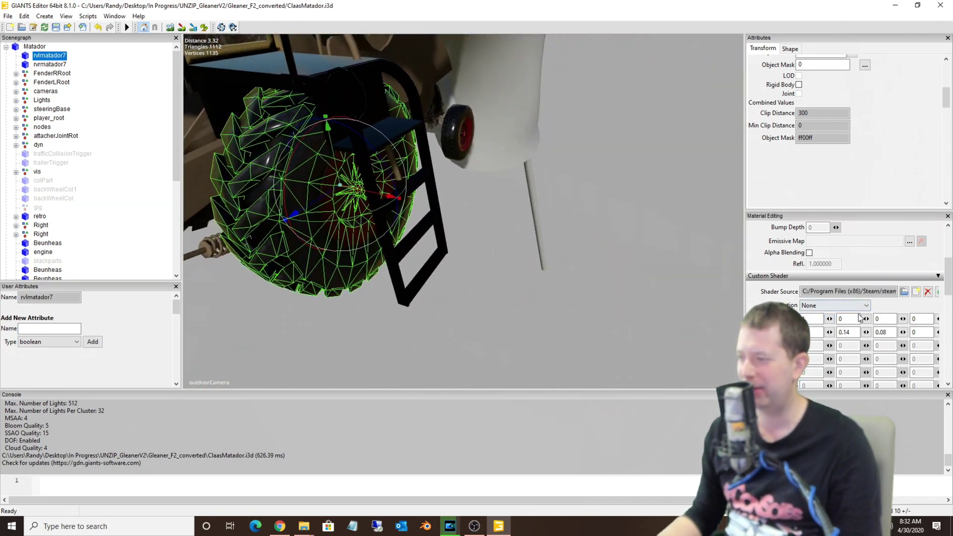
type("1")
scroll(777, 292, "up", 4)
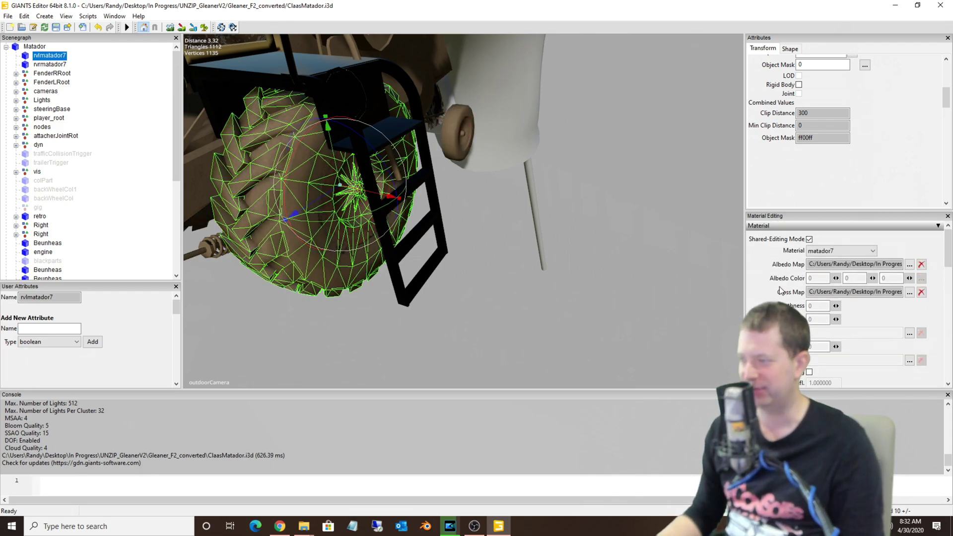
middle_click_drag(511, 266, 415, 261)
scroll(415, 261, "up", 5)
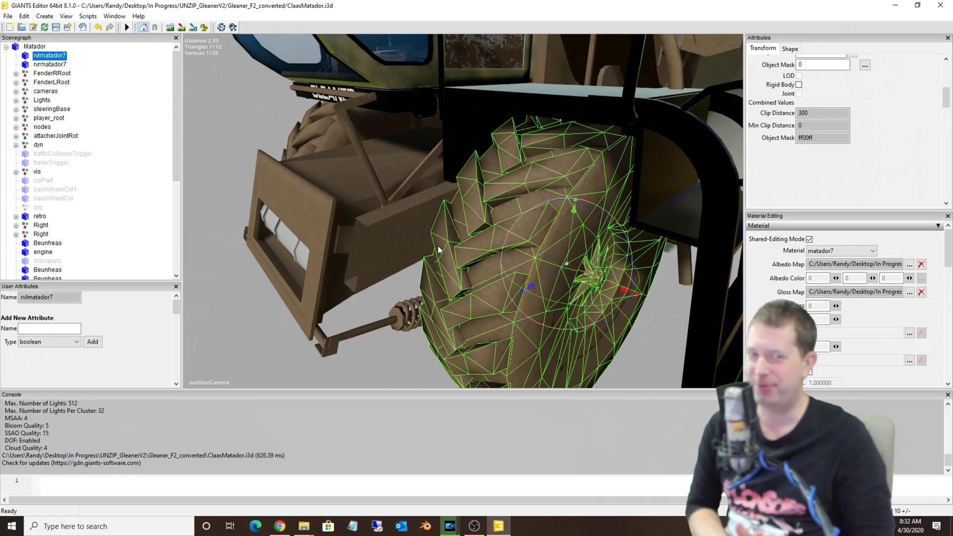
Step: Load wire_normal from the FS19 data\shared folder as the wheel material's normal map
left_click(910, 333)
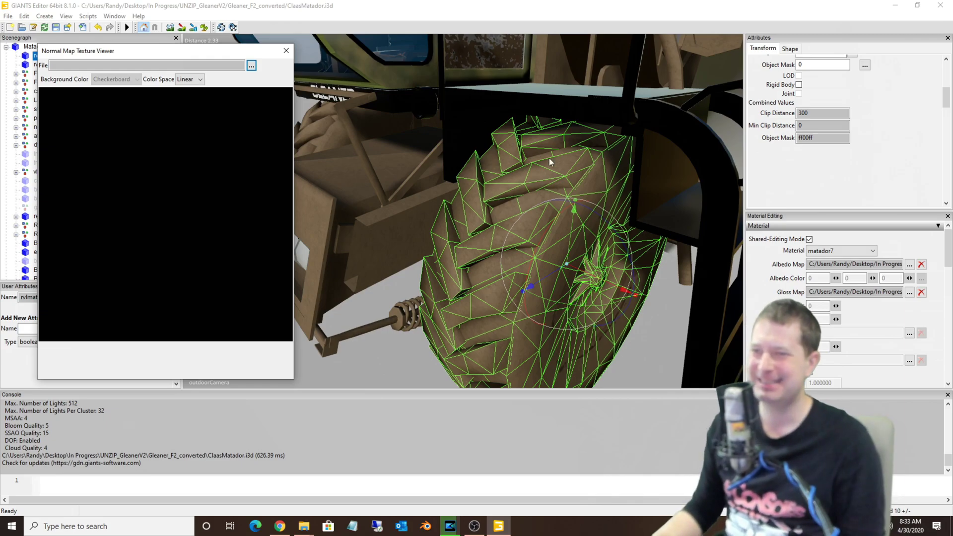
left_click(251, 66)
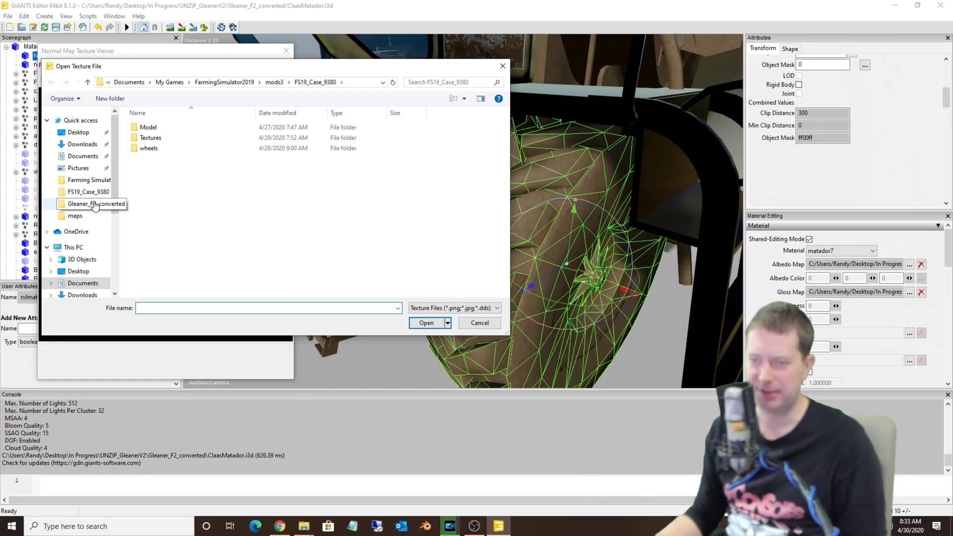
left_click(78, 271)
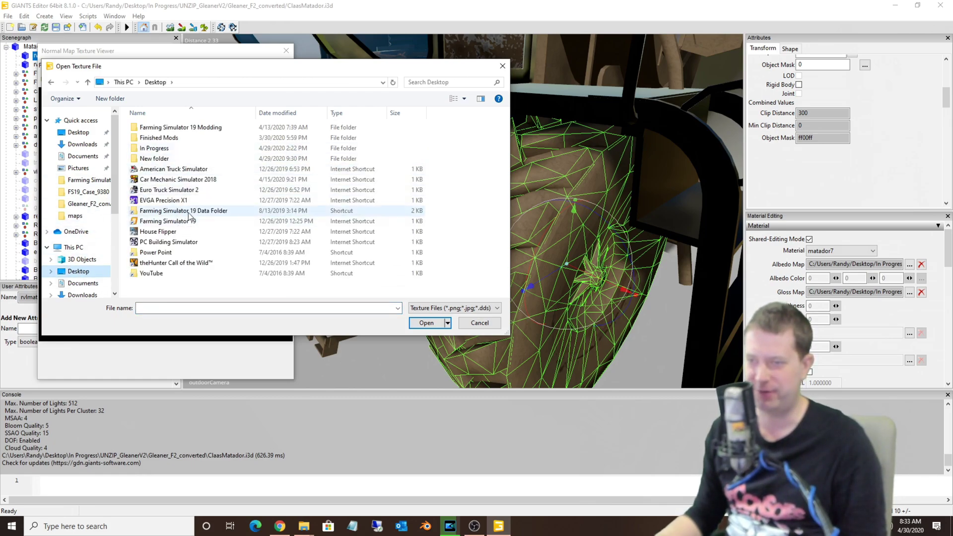
double_click(197, 149)
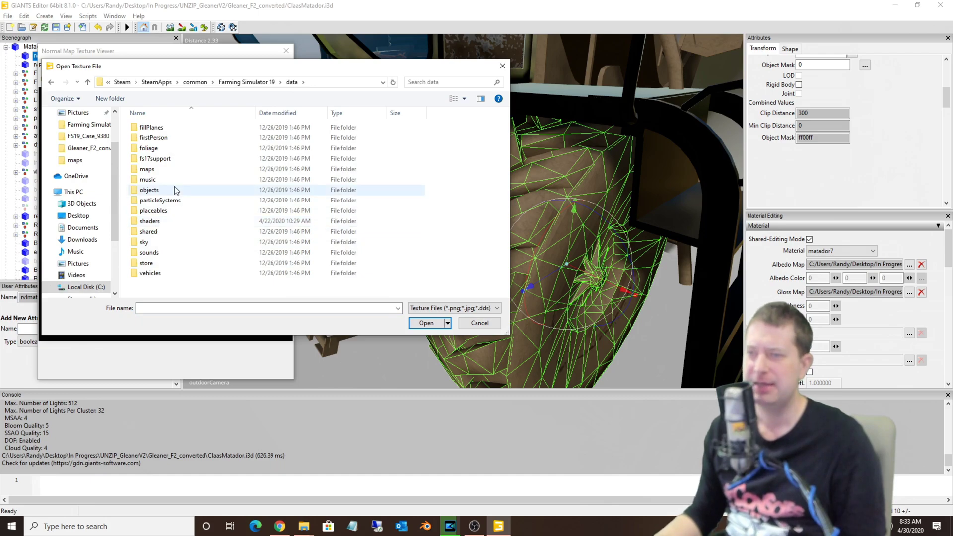
double_click(149, 231)
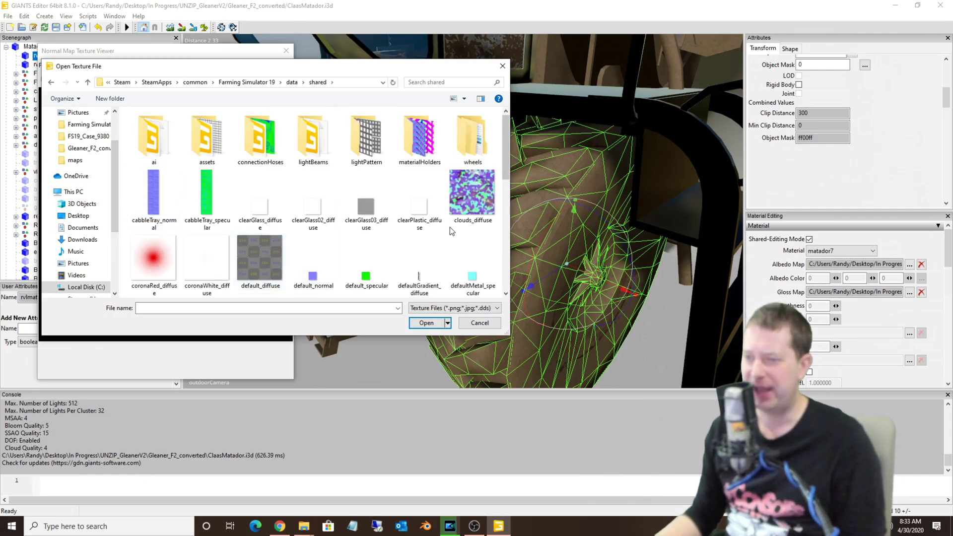
scroll(450, 227, "down", 10)
left_click(311, 257)
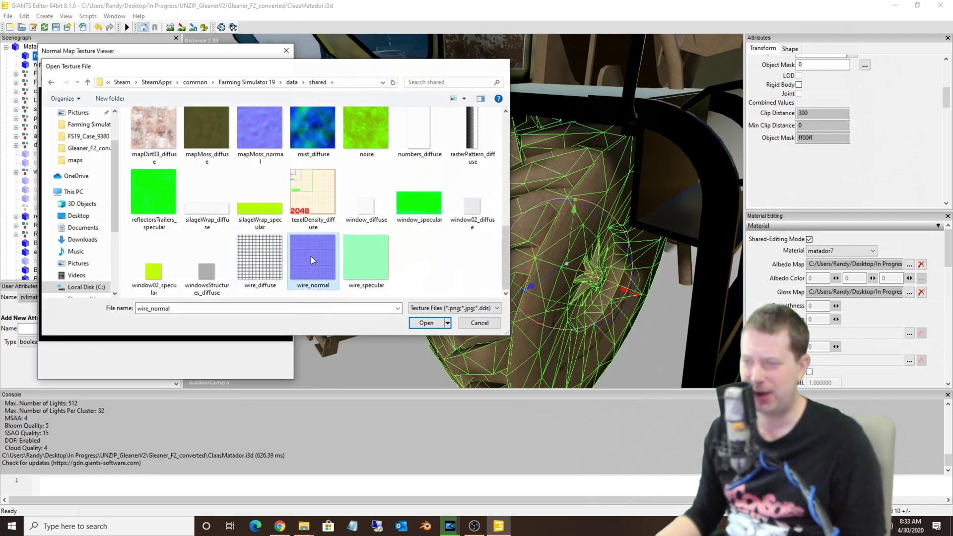
double_click(311, 256)
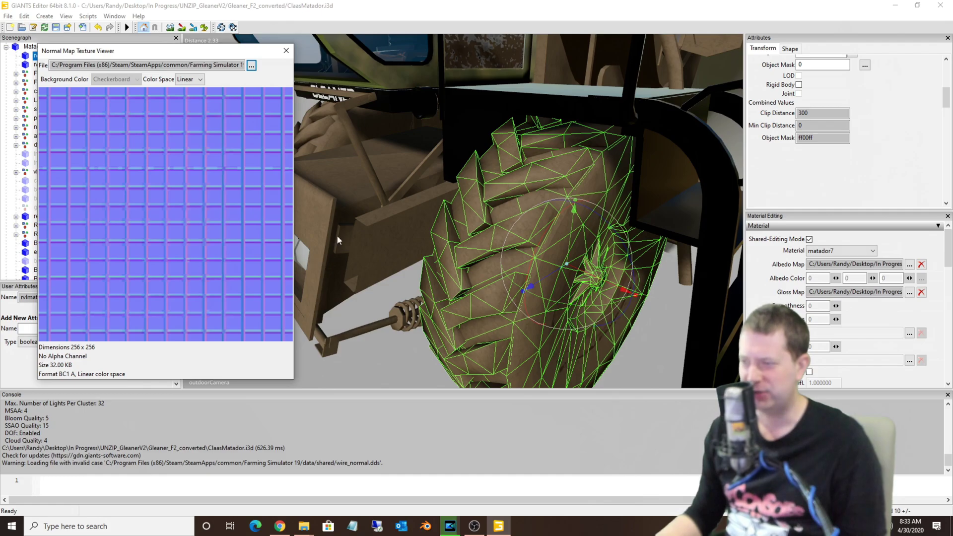
left_click(292, 52)
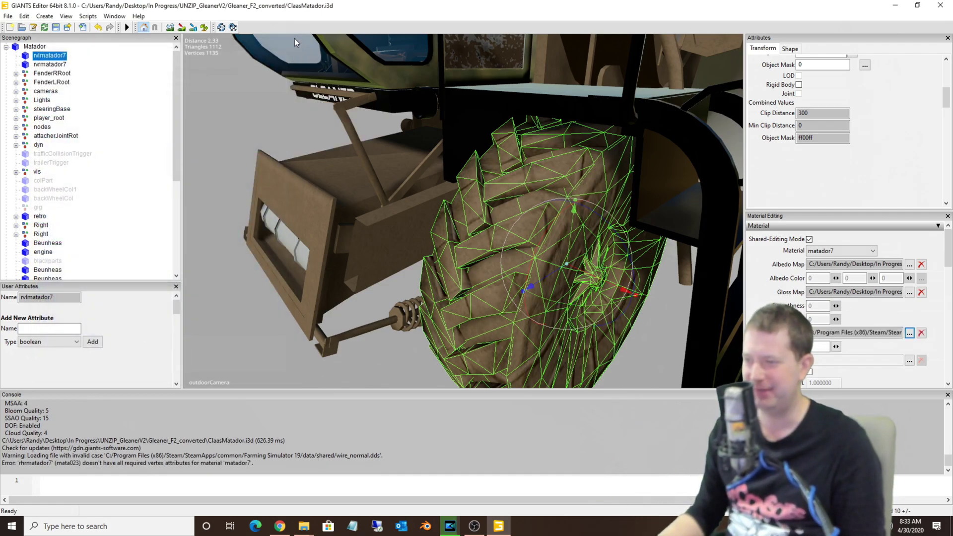
Step: Orbit and pull back to view the whole combine with the muddy tyre
middle_click_drag(294, 38, 518, 132)
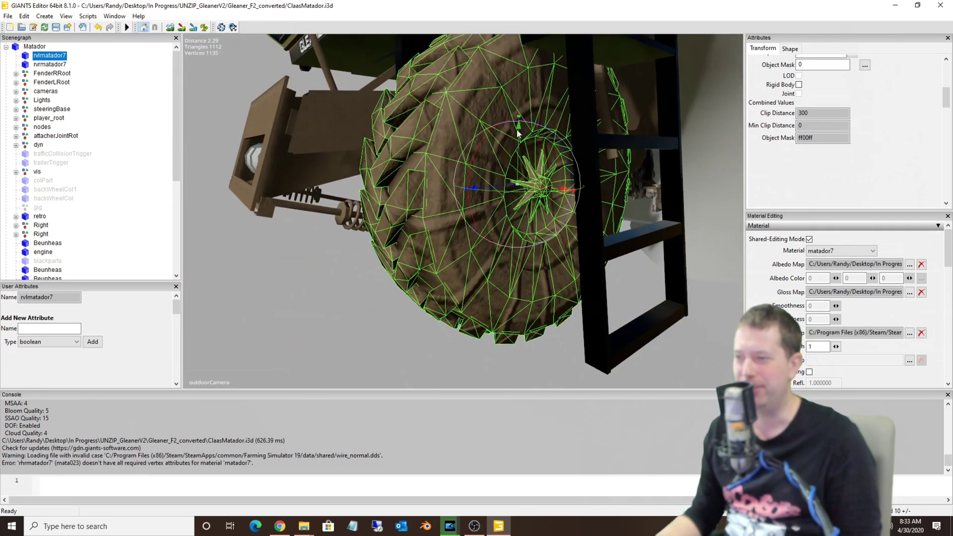
middle_click_drag(560, 204, 507, 251)
scroll(507, 251, "up", 3)
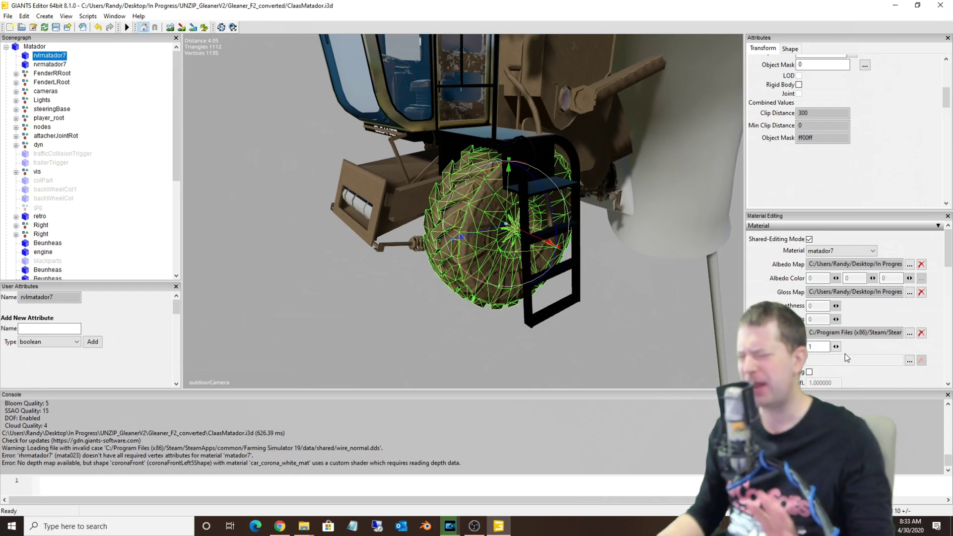
scroll(857, 367, "down", 2)
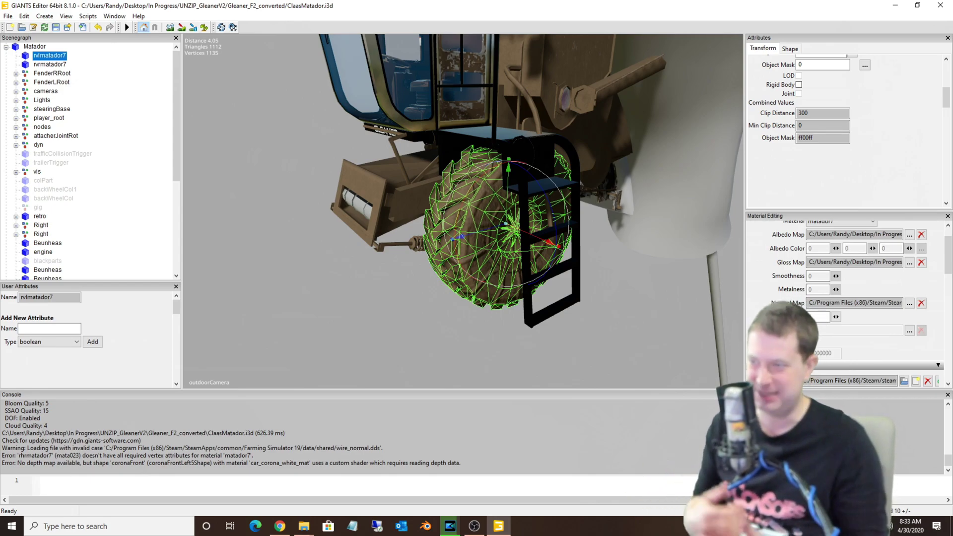
Step: Select the cab Glass and check its window_diffuse.dds albedo and mist_diffuse.dds gloss map
left_click(397, 47)
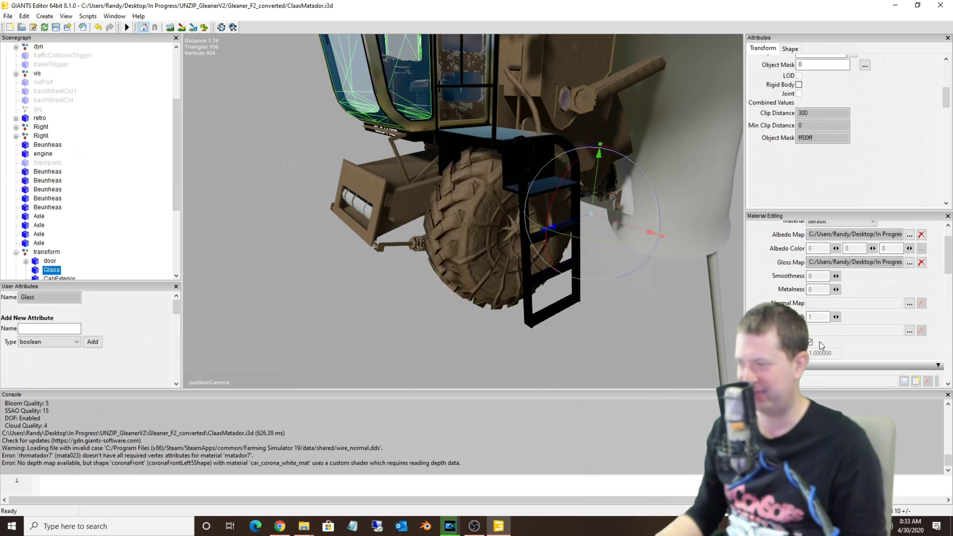
scroll(809, 349, "up", 2)
left_click_drag(808, 264, 909, 270)
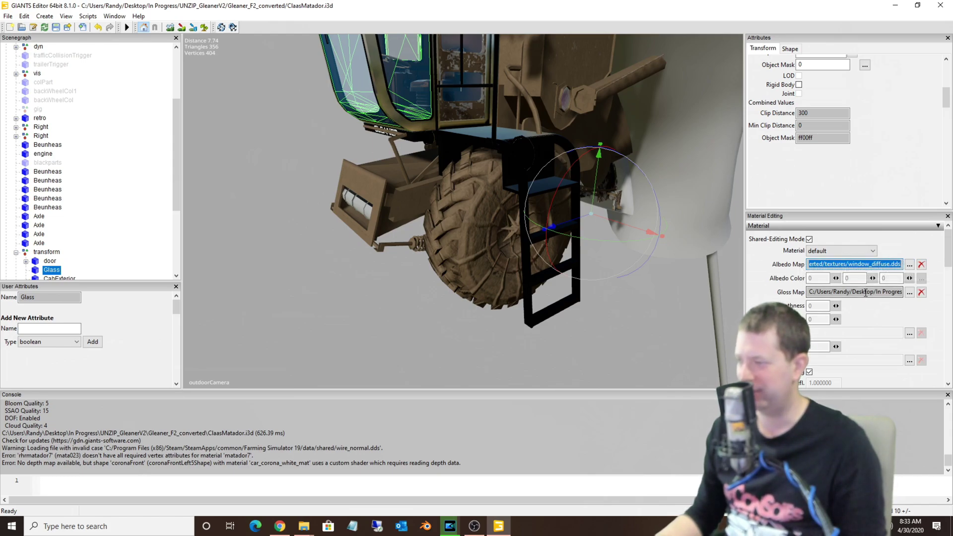
key("Tab")
left_click(909, 293)
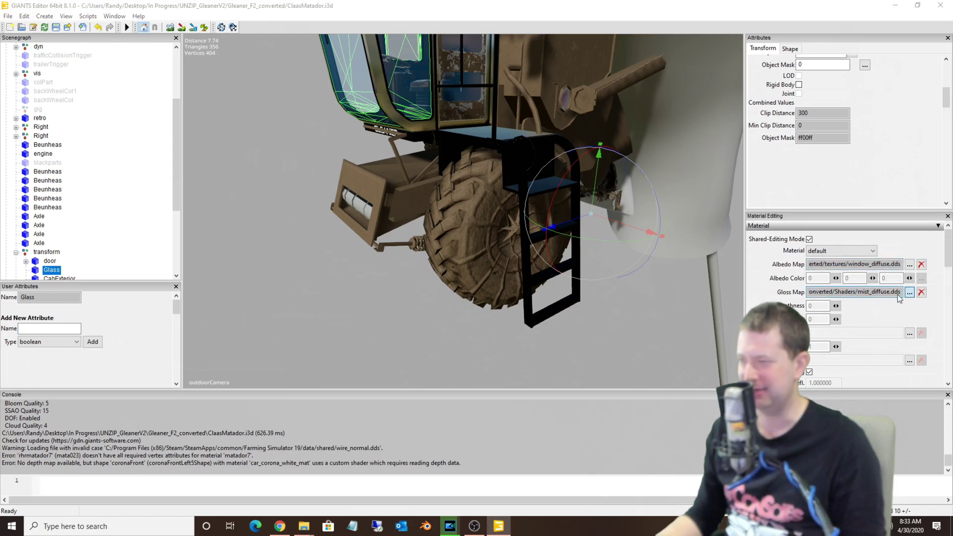
left_click(286, 50)
Step: Clear the selection and reselect the cab Glass object
scroll(400, 302, "down", 5)
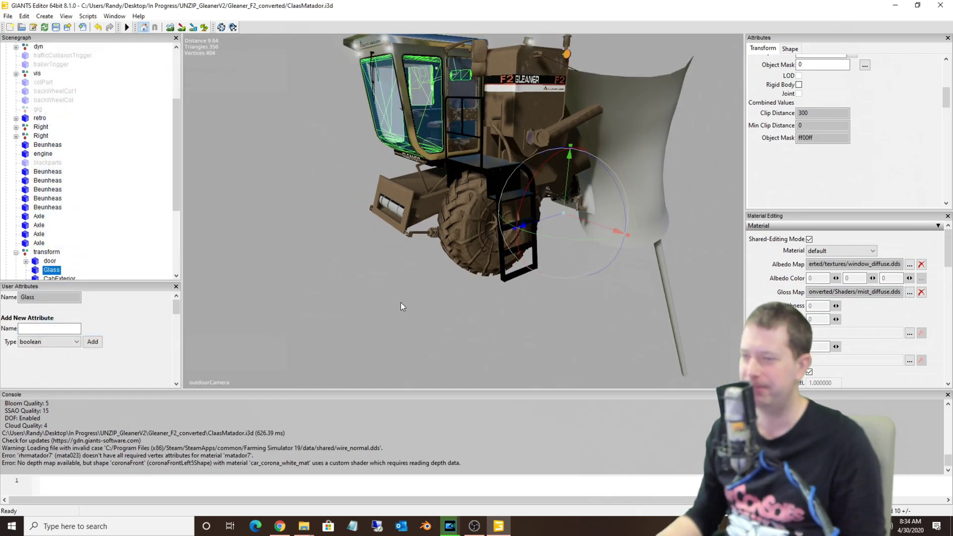
left_click(344, 147)
scroll(335, 160, "up", 5)
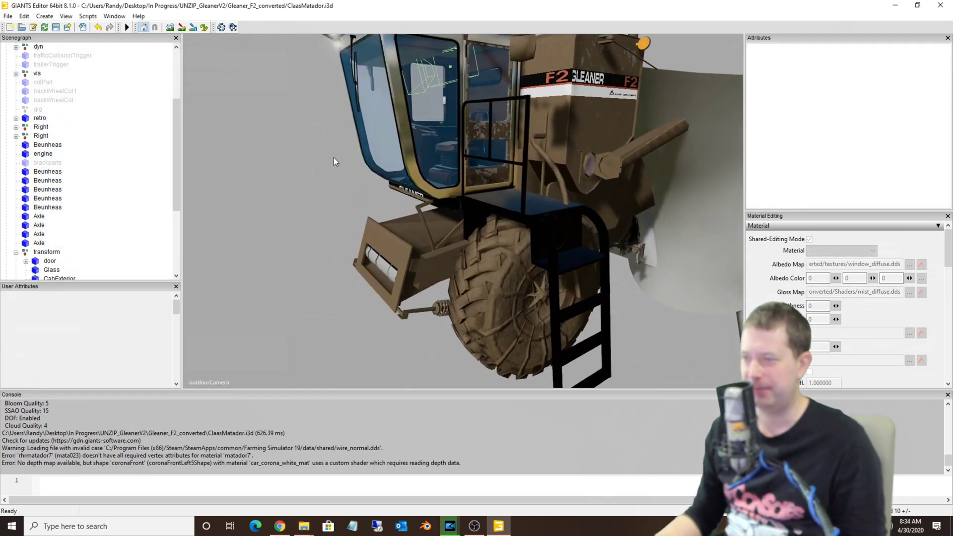
scroll(793, 281, "up", 5)
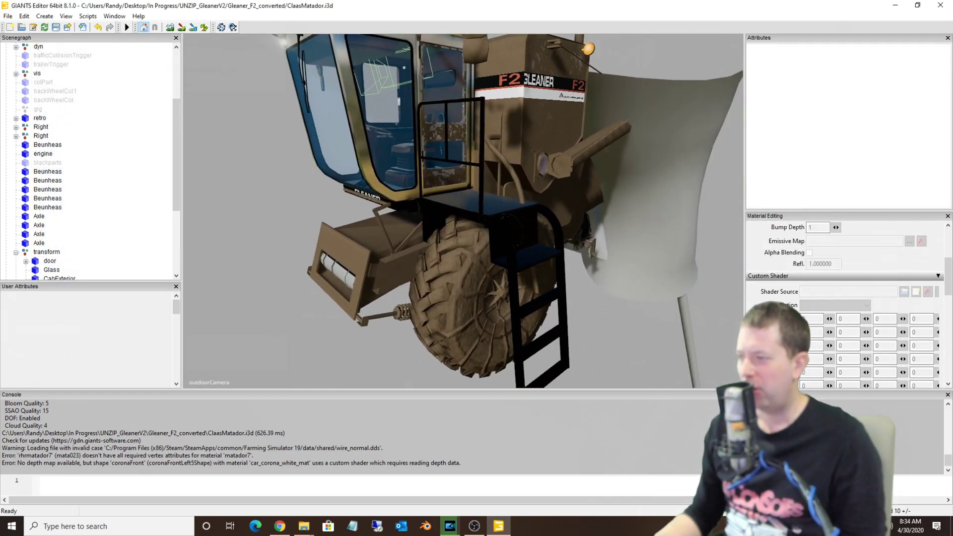
scroll(790, 288, "up", 3)
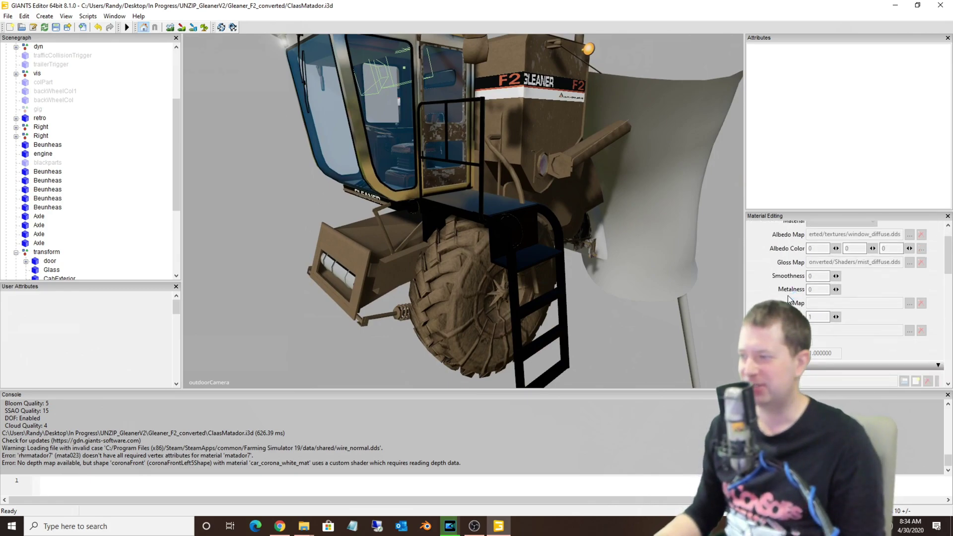
left_click(367, 98)
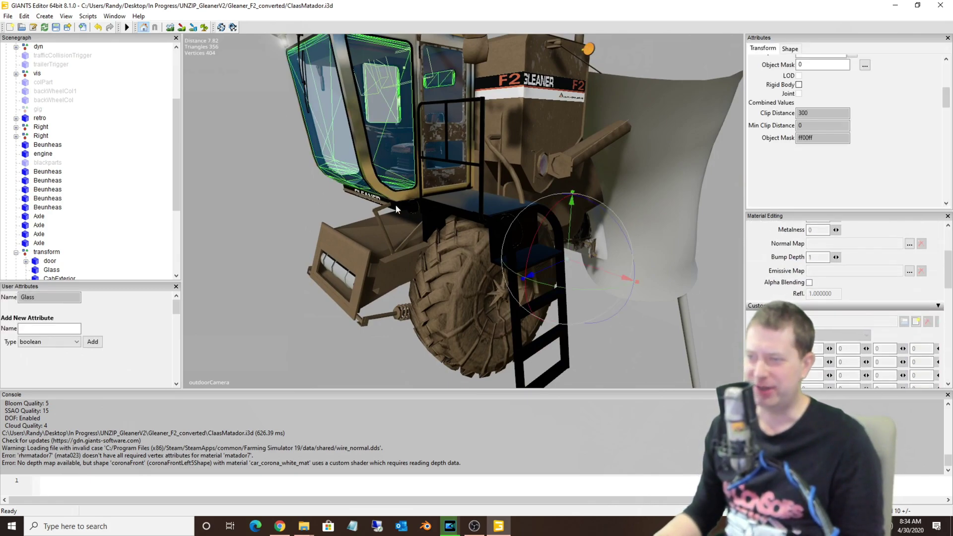
Step: Load vehicleShader from the FS19 data shaders folder as the Glass custom shader
left_click(916, 322)
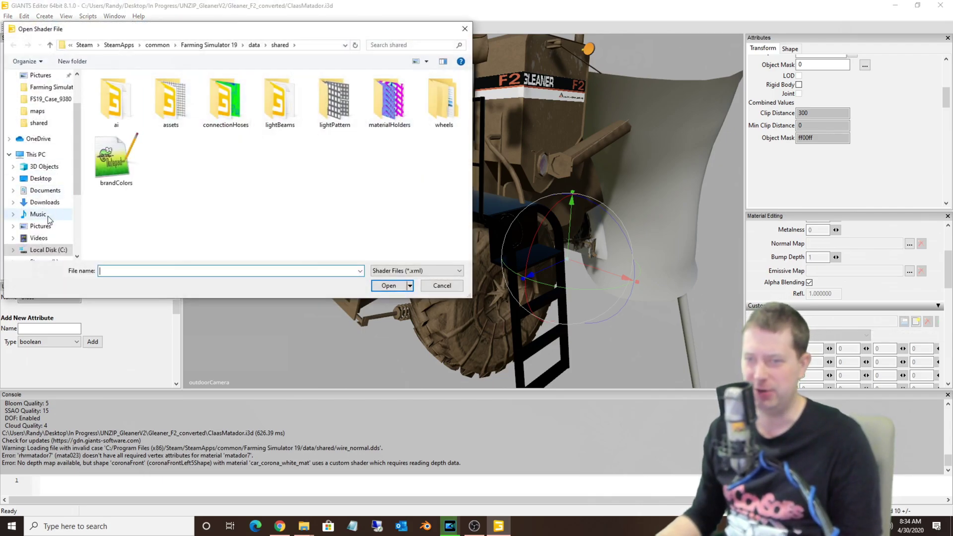
left_click(41, 178)
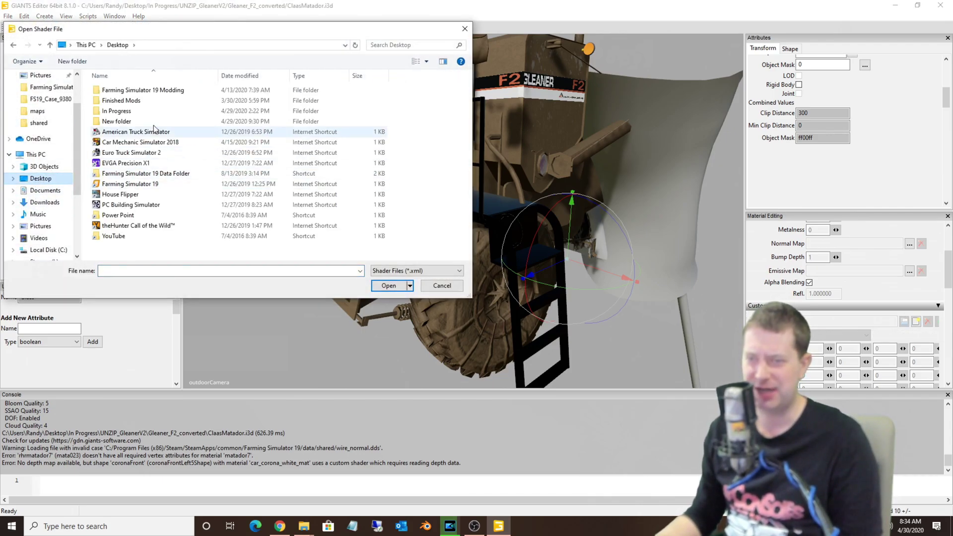
double_click(144, 175)
left_click(113, 186)
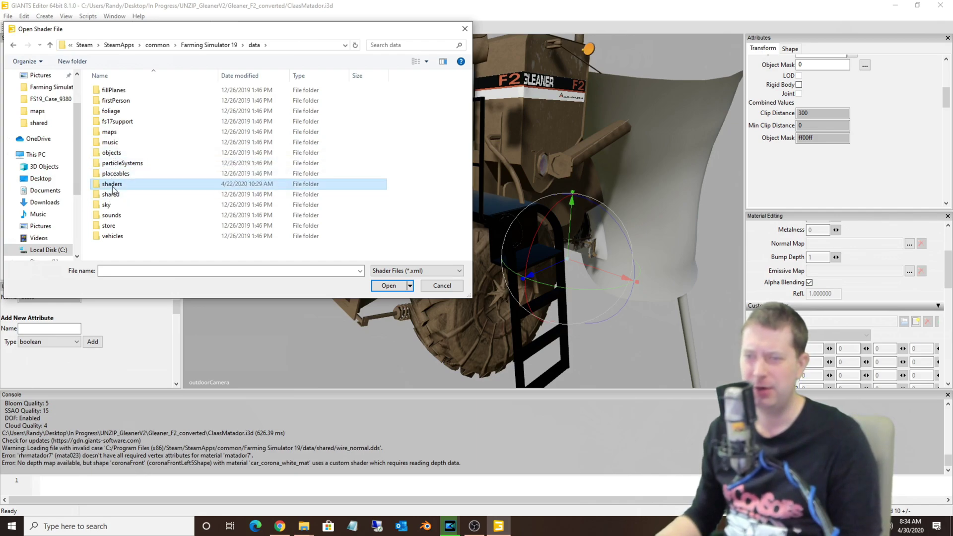
double_click(113, 184)
scroll(147, 209, "down", 10)
left_click(120, 202)
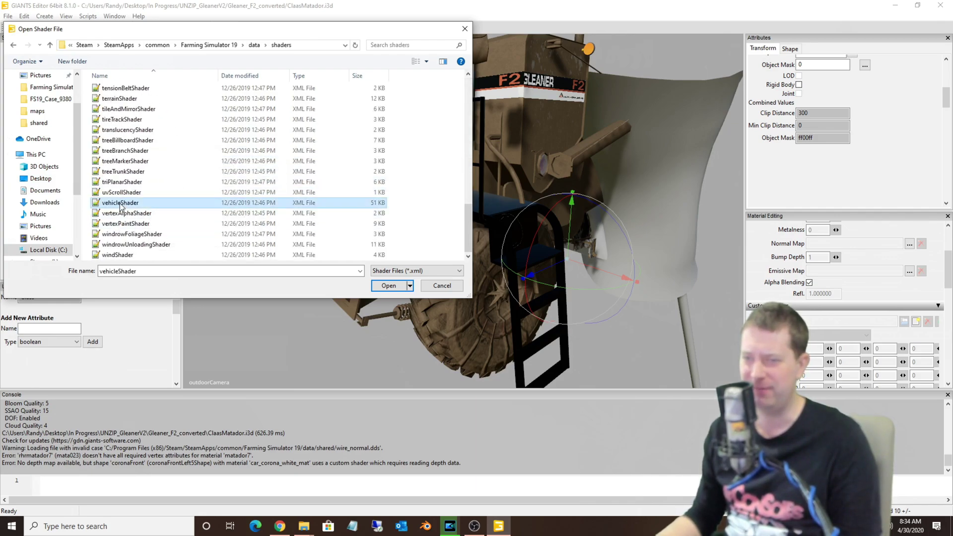
double_click(120, 203)
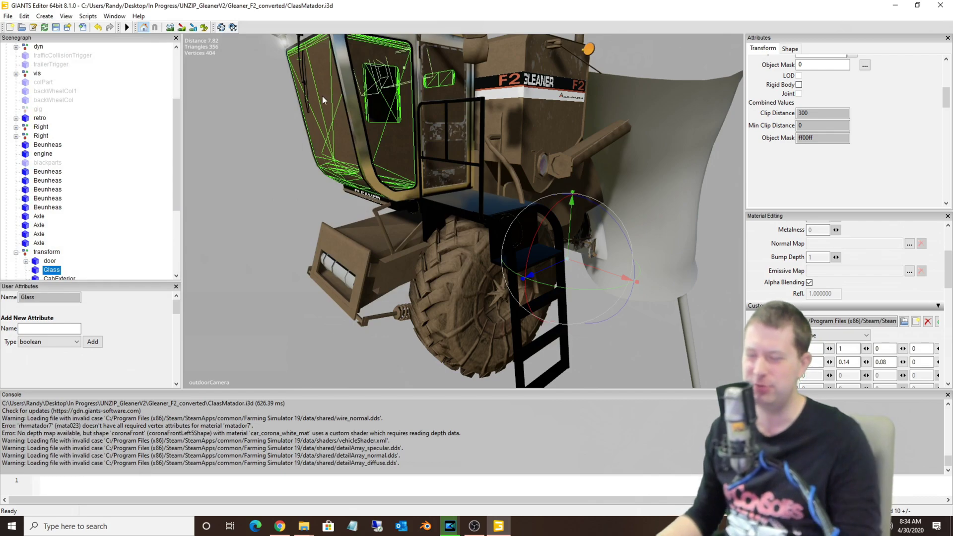
middle_click_drag(342, 213, 291, 181)
scroll(851, 291, "up", 5)
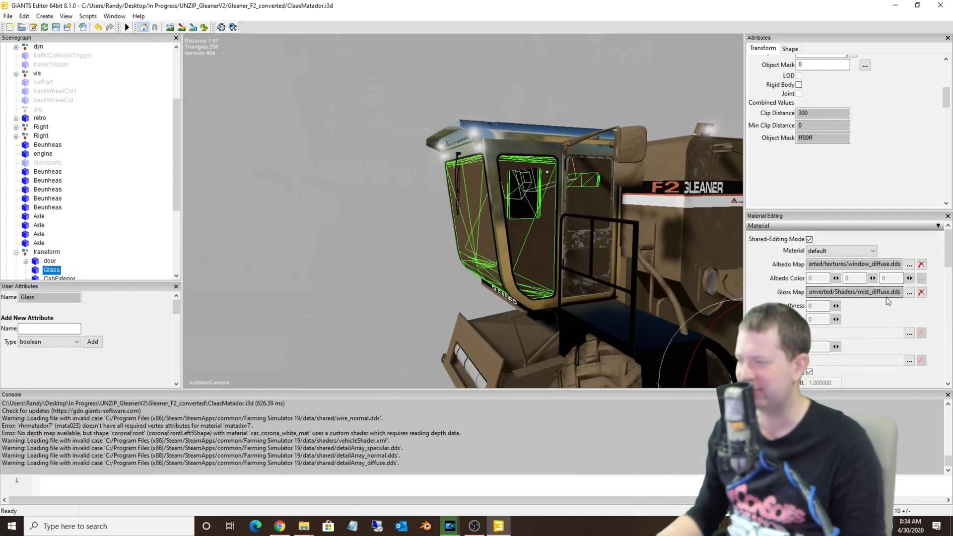
Step: Replace the Glass gloss map with window_specular from the FS19 shared data folder
left_click(853, 292)
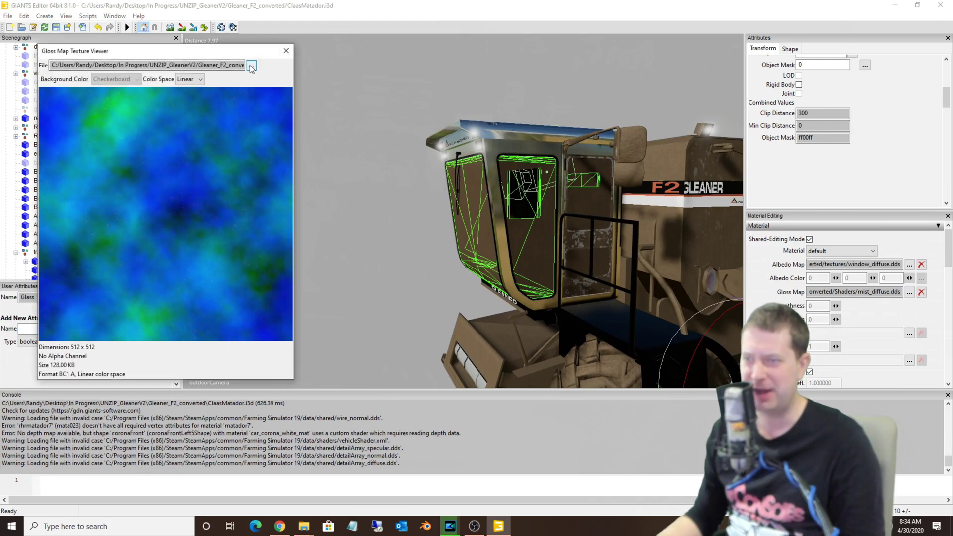
left_click(251, 65)
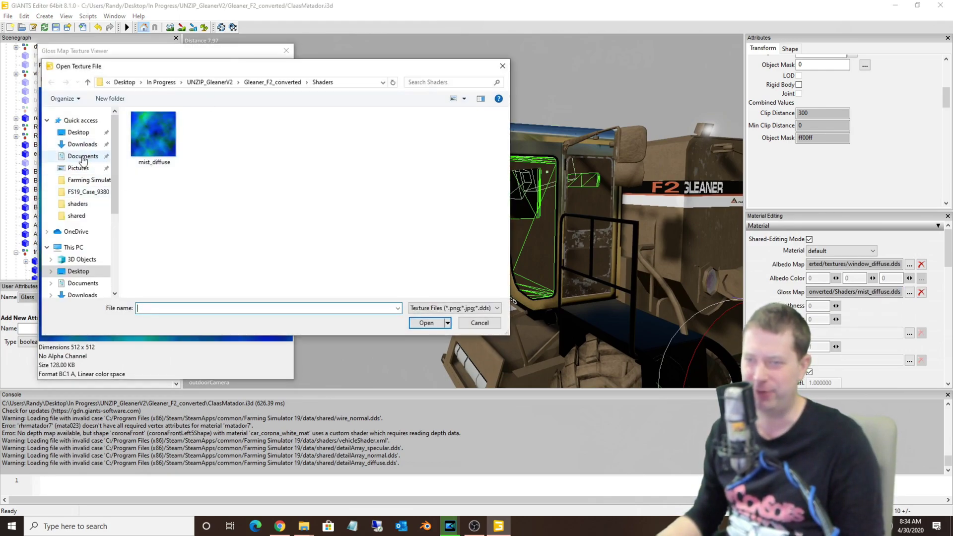
left_click(77, 215)
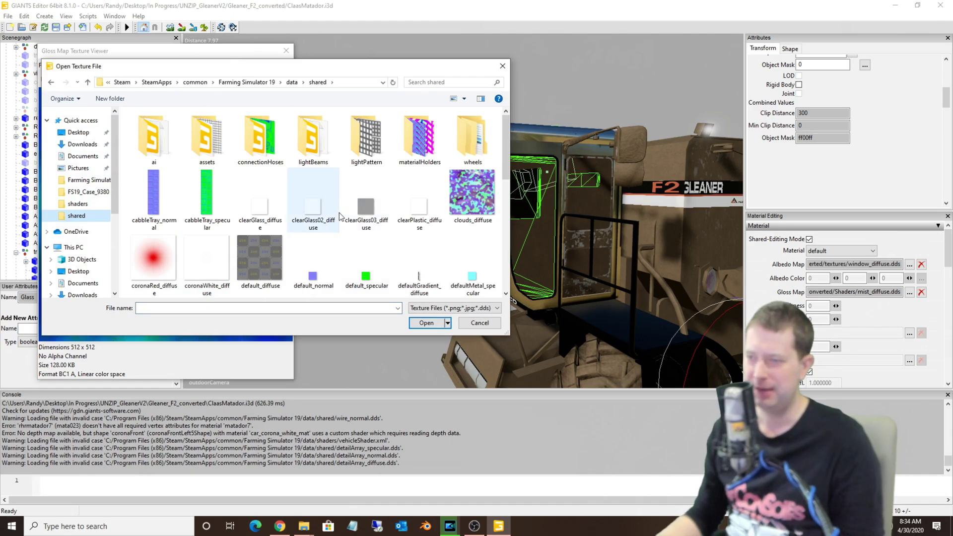
scroll(353, 139, "down", 3)
scroll(354, 139, "down", 1)
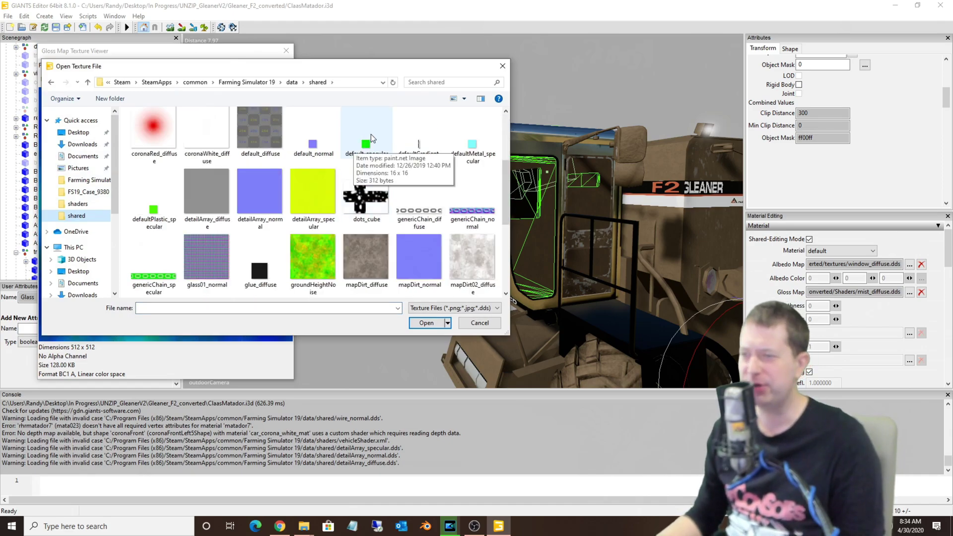
left_click(359, 154)
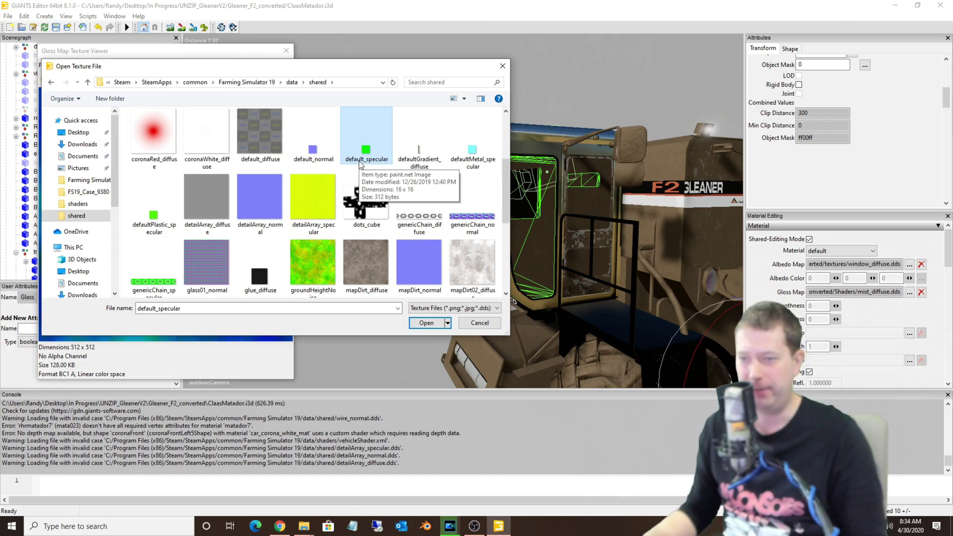
scroll(360, 161, "down", 3)
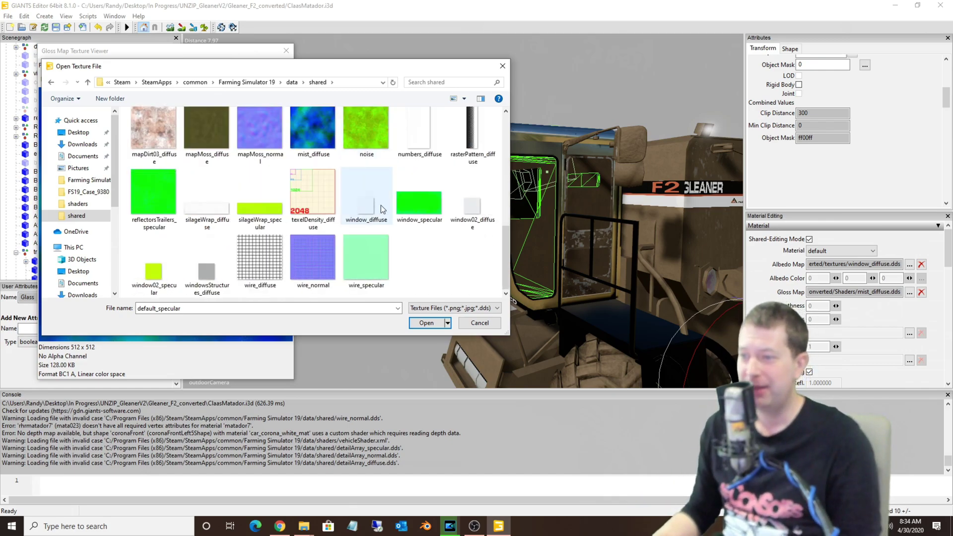
double_click(426, 205)
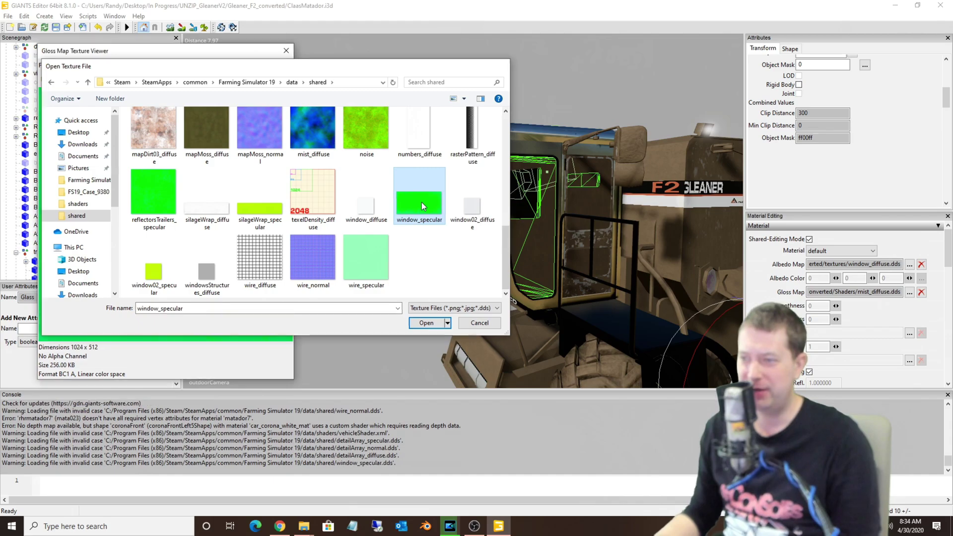
left_click(287, 51)
scroll(549, 246, "up", 3)
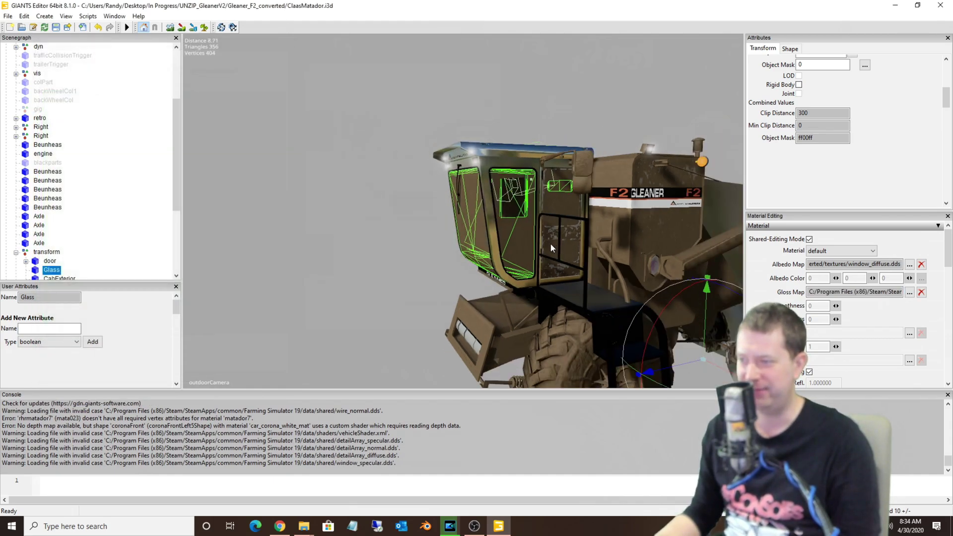
middle_click_drag(563, 253, 534, 232)
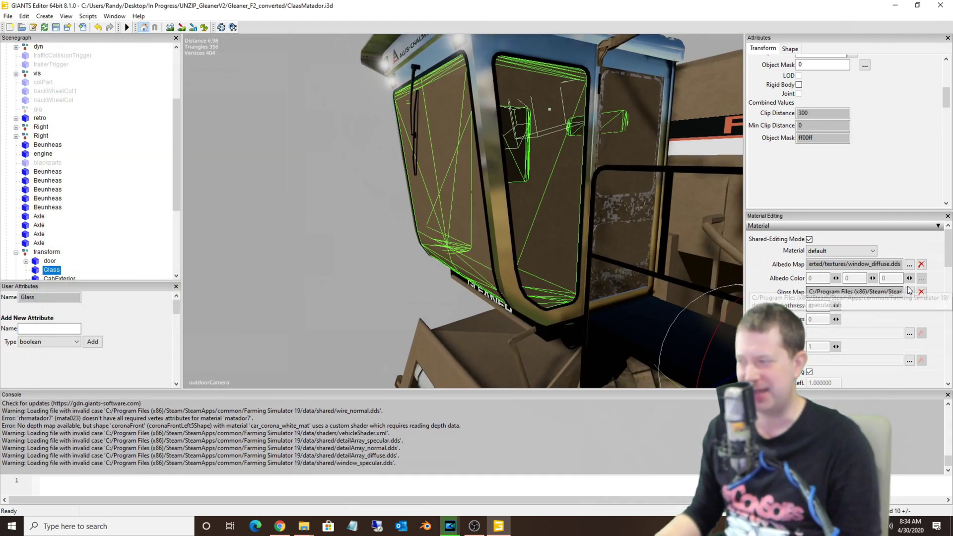
Step: Reopen the gloss map viewer, cancel the file browser, and close the viewer
left_click(889, 293)
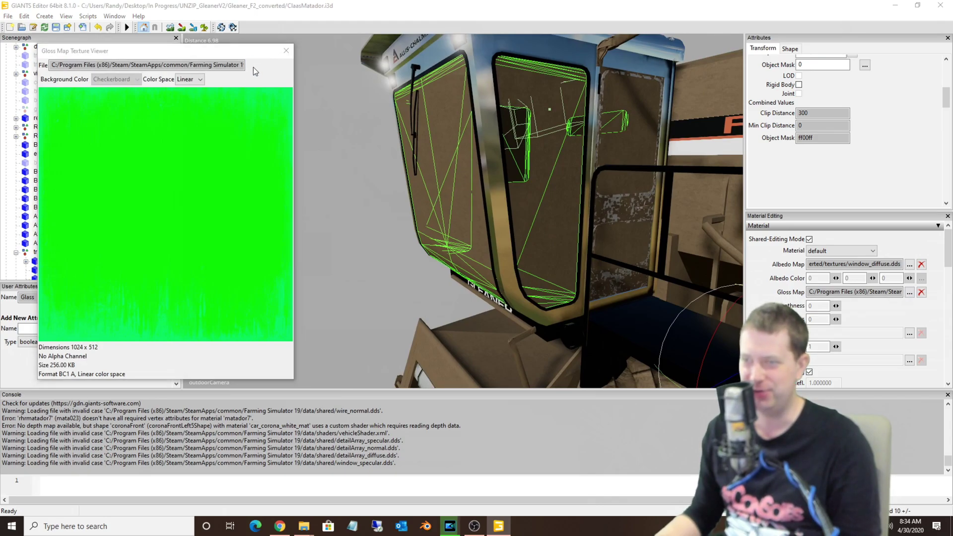
left_click(252, 66)
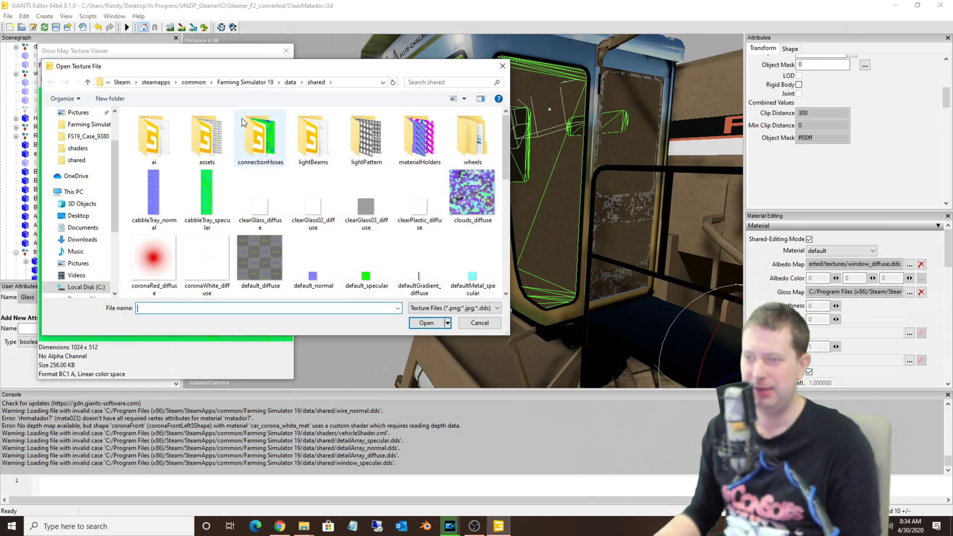
left_click(503, 66)
left_click(287, 51)
scroll(874, 339, "down", 3)
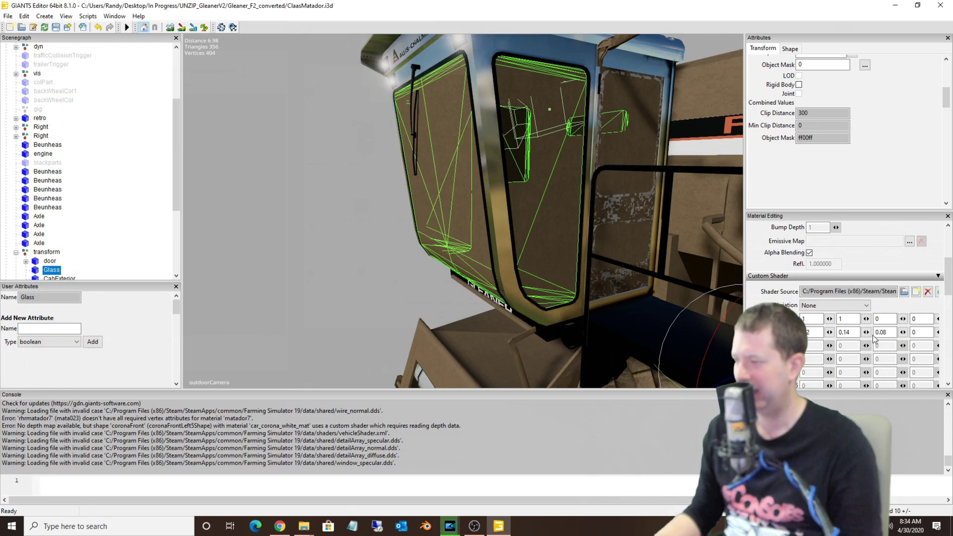
Step: Choose the Window custom shader variation for the Glass material
left_click(852, 305)
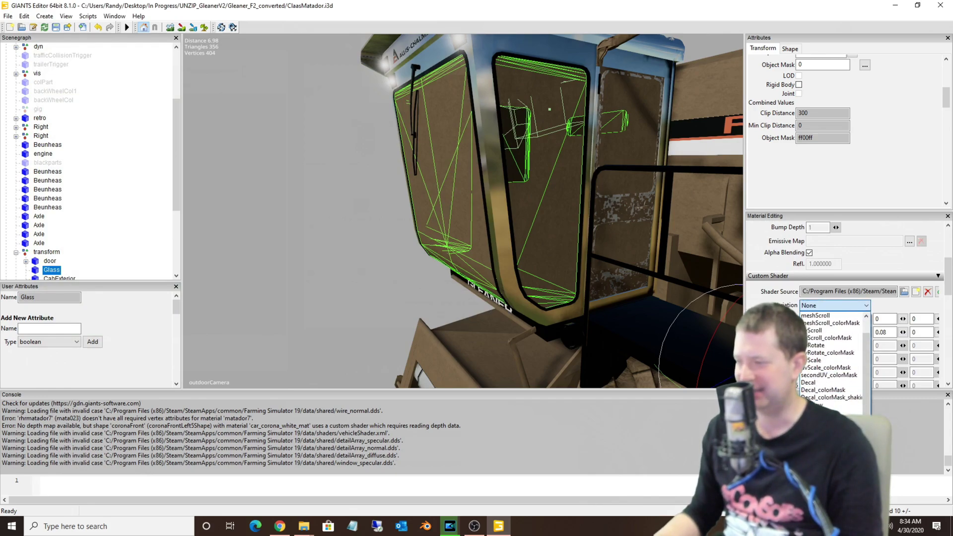
left_click(834, 404)
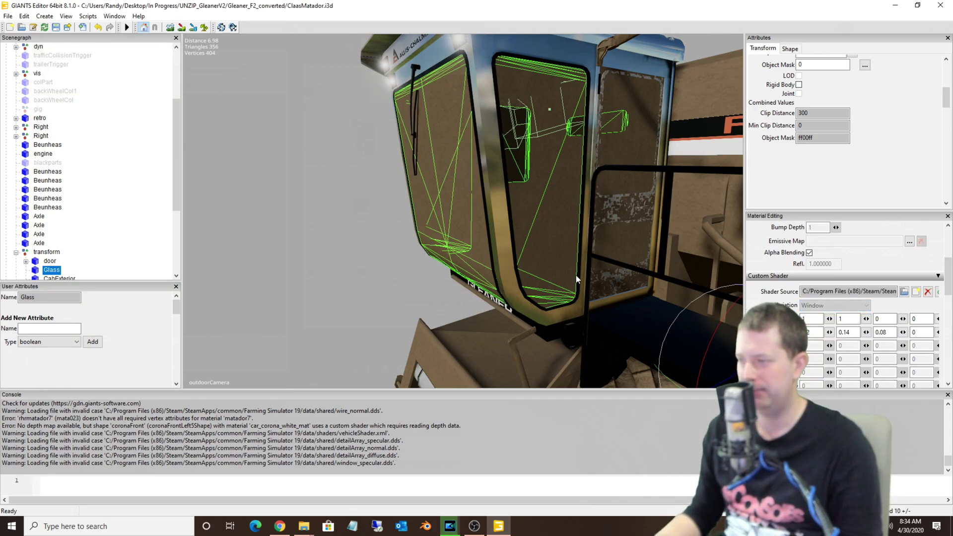
scroll(597, 260, "down", 3)
middle_click_drag(553, 234, 704, 298)
scroll(893, 261, "up", 3)
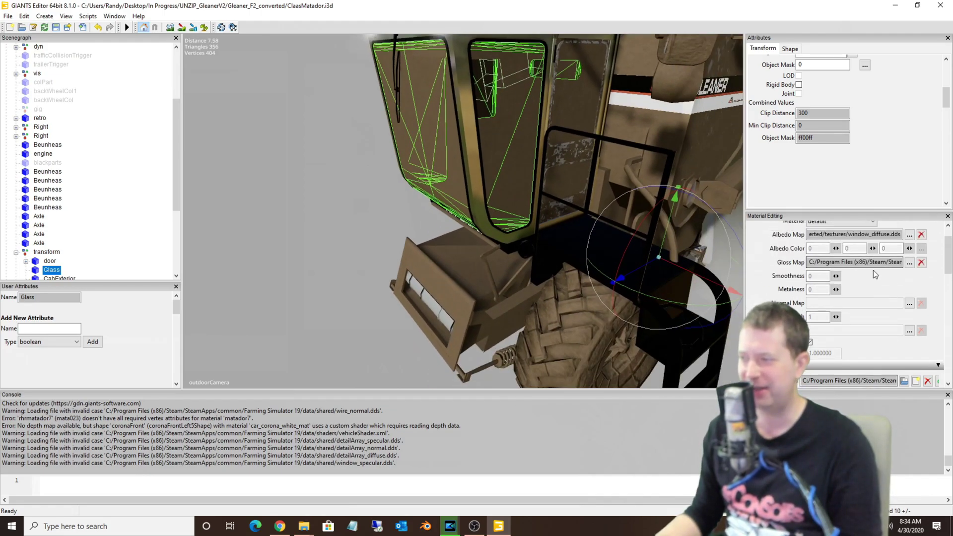
Step: Set the Glass albedo map to window_diffuse from the shared data folder
left_click(910, 235)
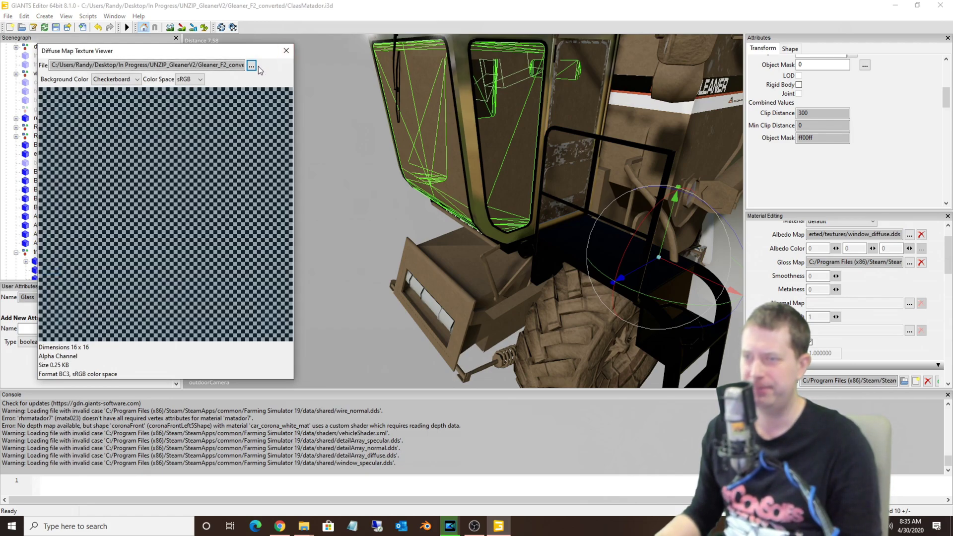
left_click(250, 67)
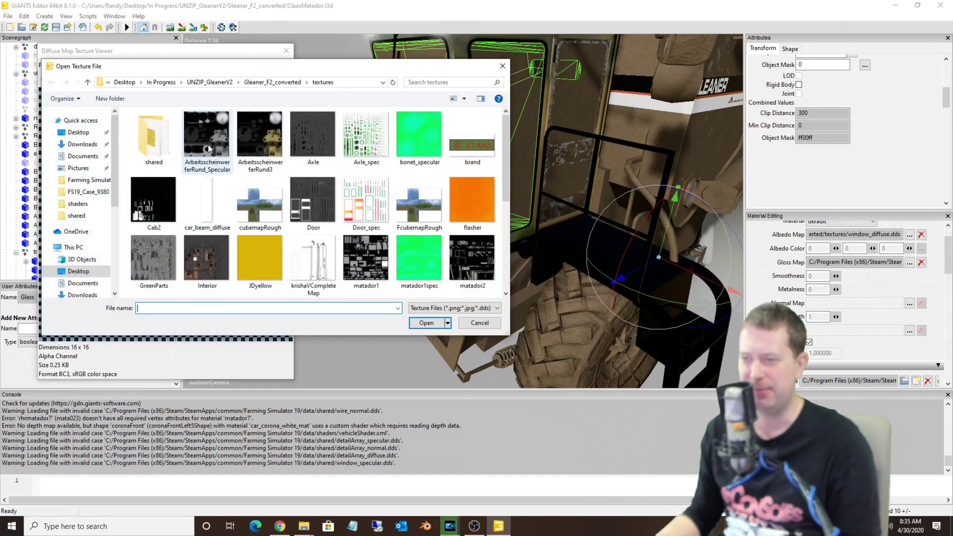
left_click(83, 218)
scroll(317, 258, "down", 3)
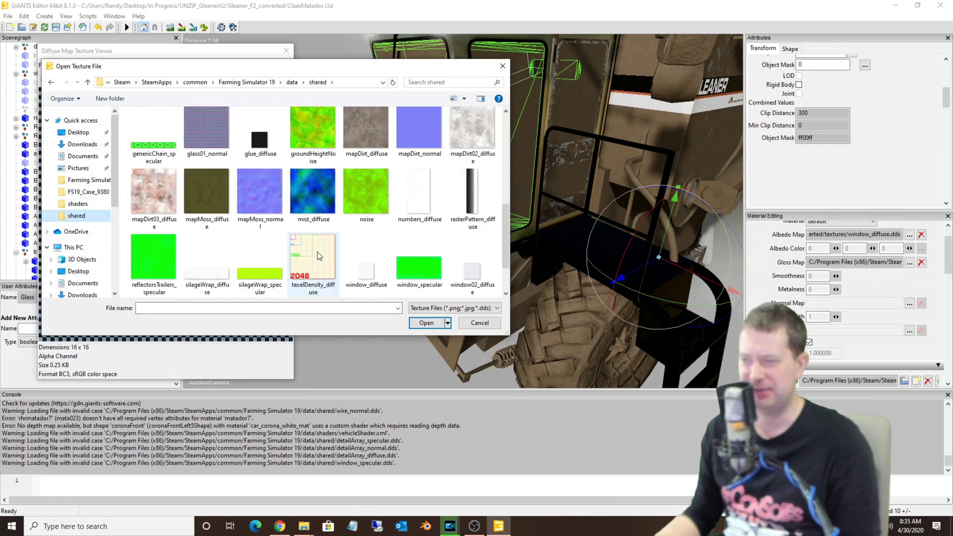
scroll(318, 252, "down", 1)
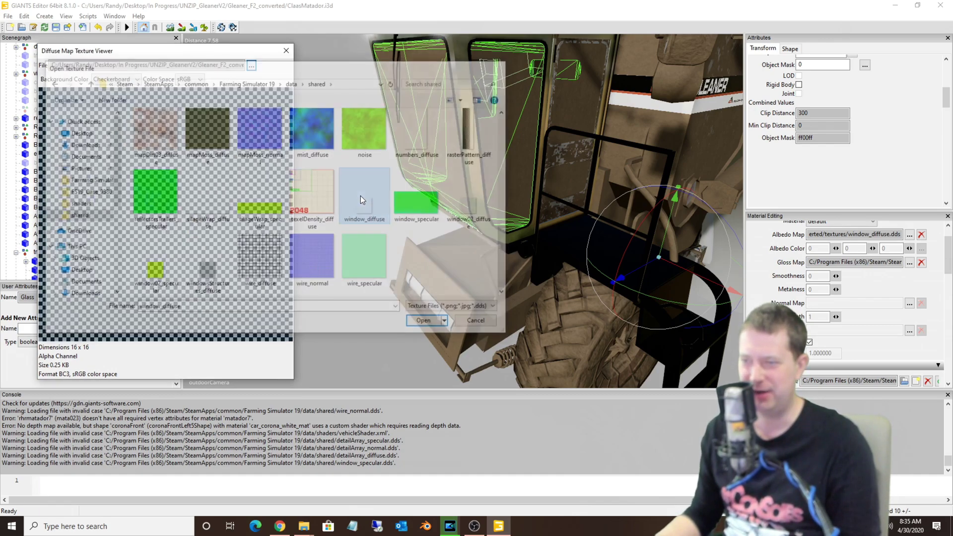
Step: Load default_normal as the Glass normal map and accept the missing tangent warning
left_click(286, 52)
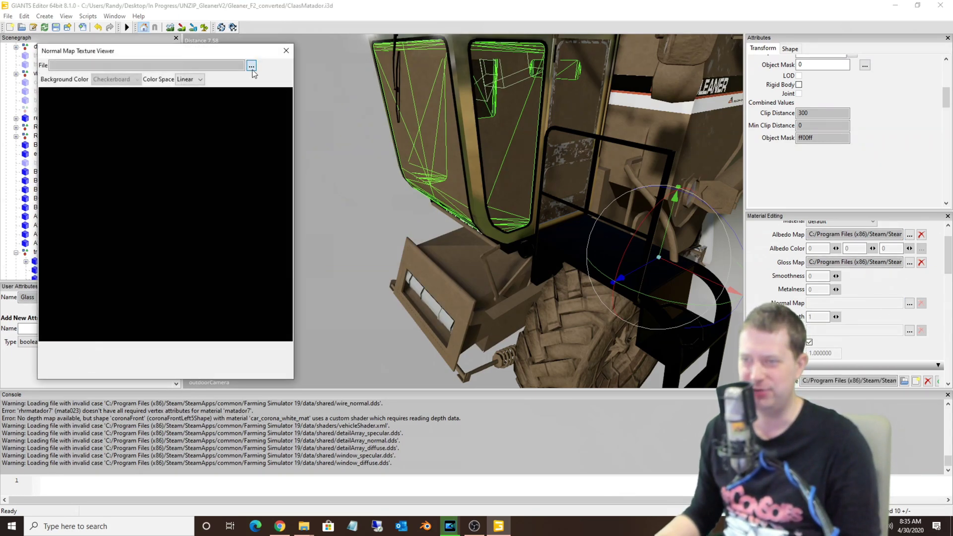
left_click(252, 69)
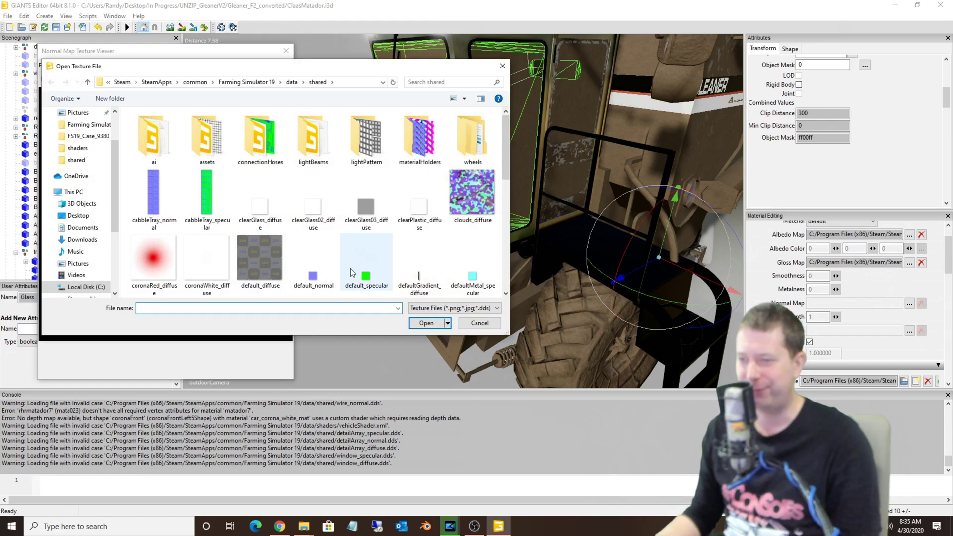
double_click(312, 268)
left_click(285, 51)
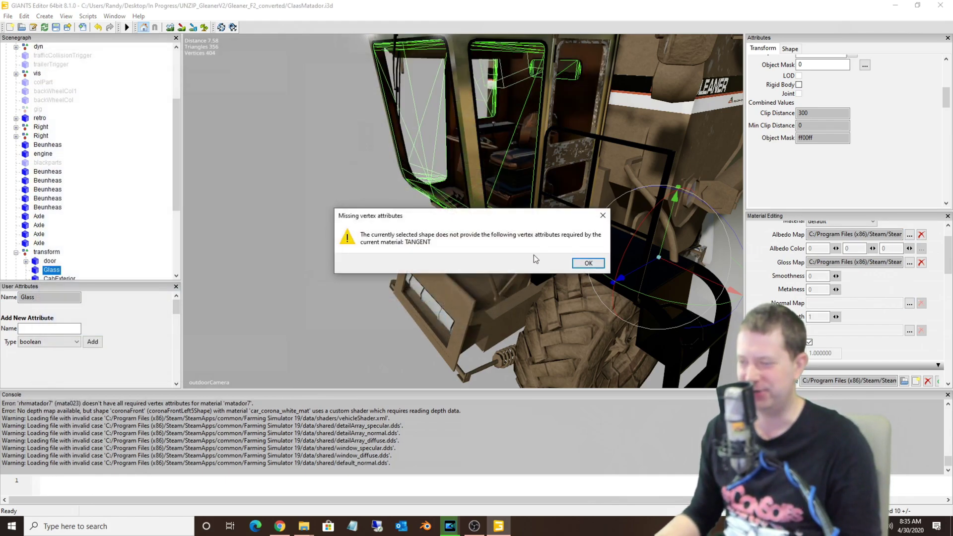
left_click(588, 263)
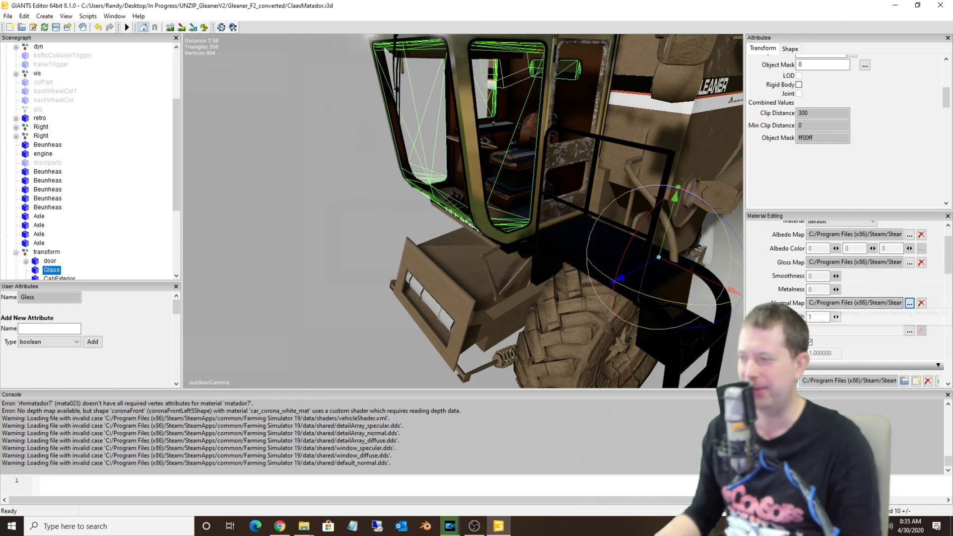
middle_click_drag(606, 156, 438, 56)
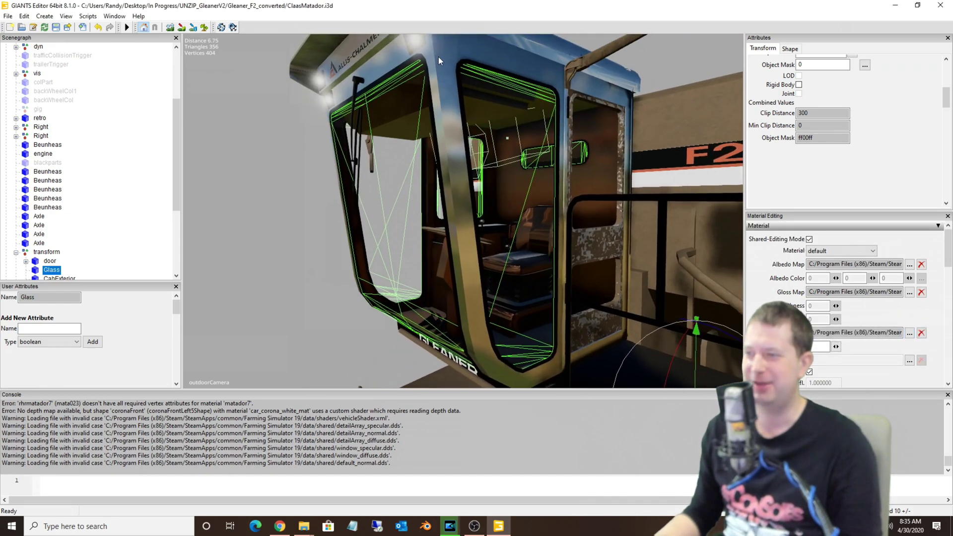
scroll(865, 288, "down", 2)
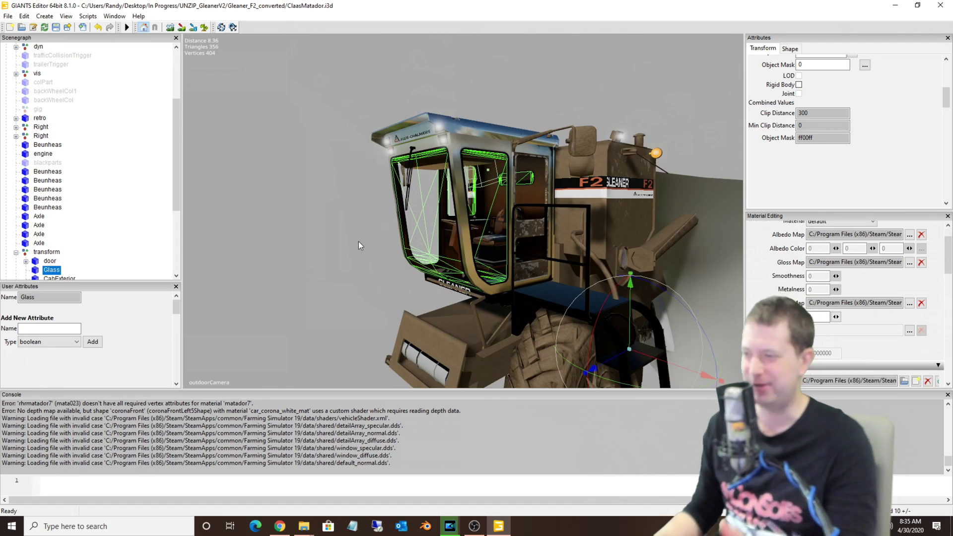
middle_click_drag(338, 214, 284, 197)
left_click(296, 206)
scroll(288, 218, "up", 5)
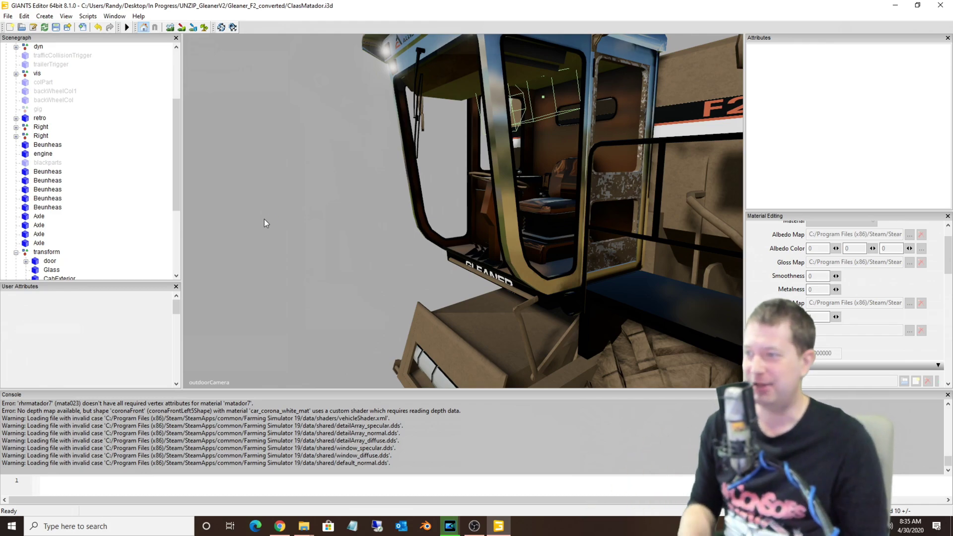
scroll(299, 106, "down", 5)
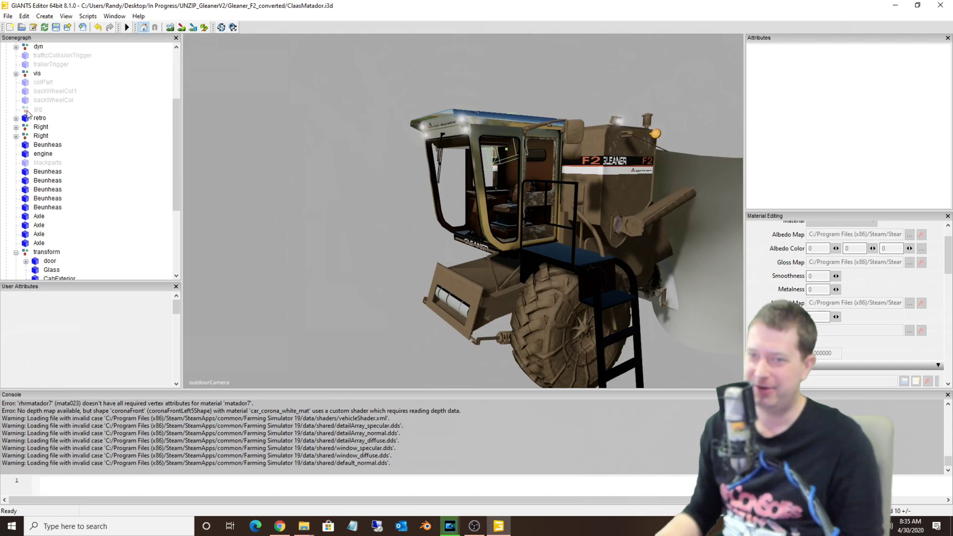
left_click(47, 180)
scroll(85, 218, "down", 2)
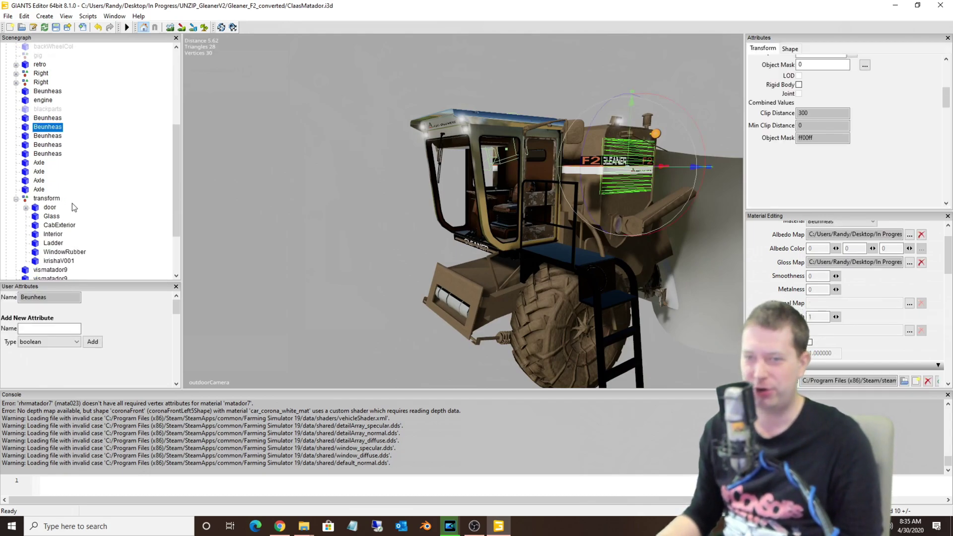
right_click(73, 203)
scroll(60, 159, "up", 3)
left_click(56, 148)
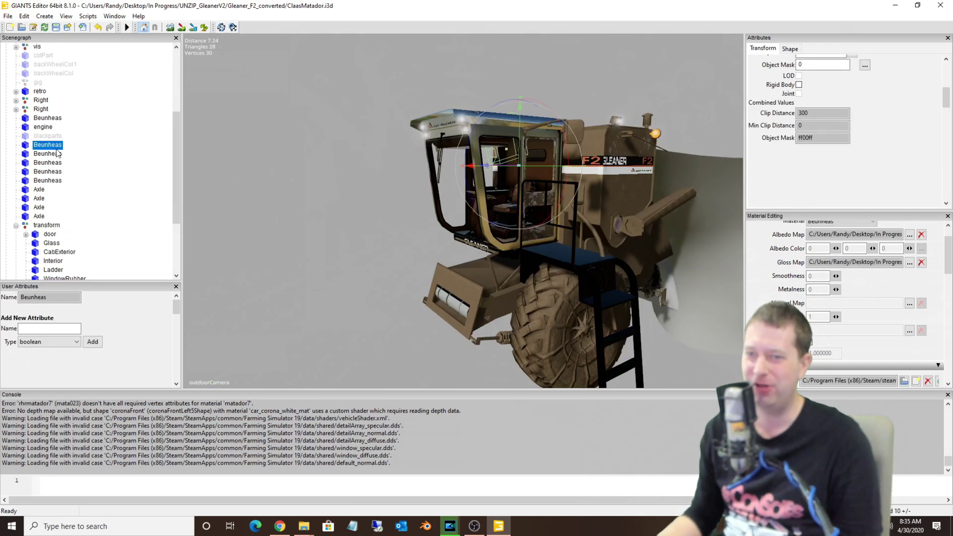
scroll(56, 146, "up", 5)
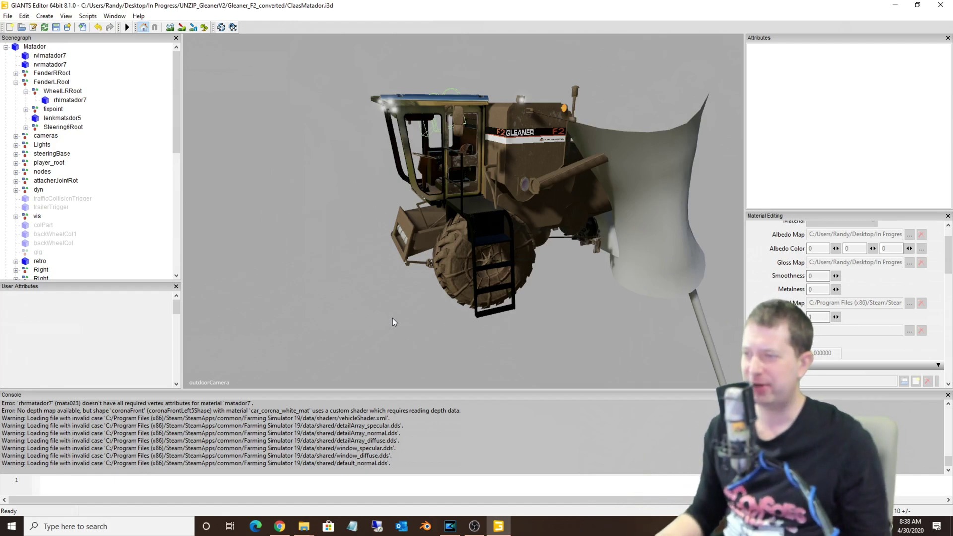
left_click(517, 163)
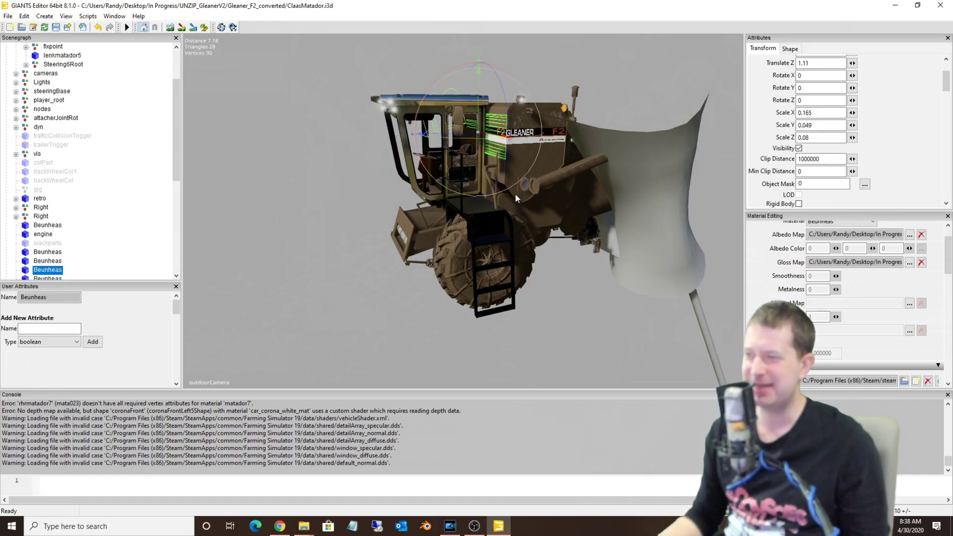
left_click(336, 173)
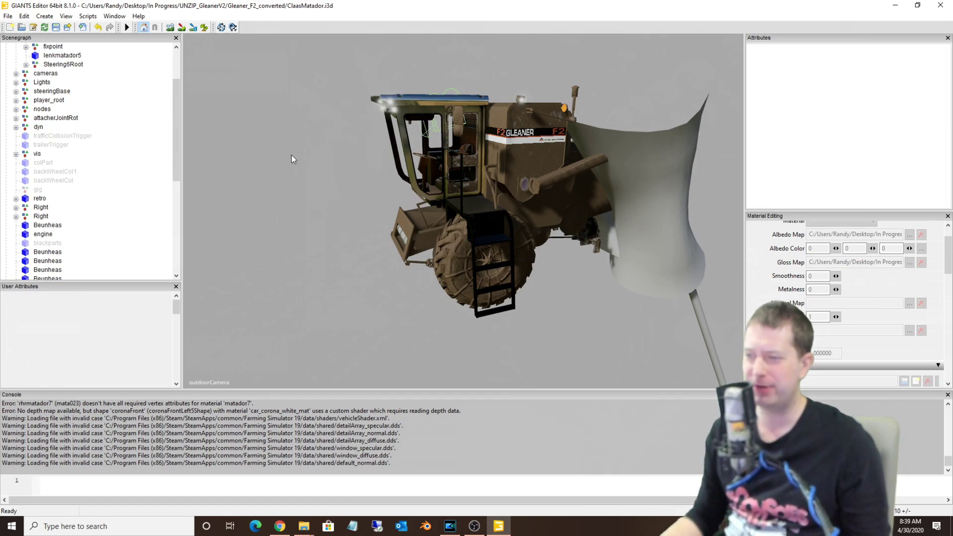
middle_click_drag(292, 158, 337, 103)
scroll(355, 137, "up", 3)
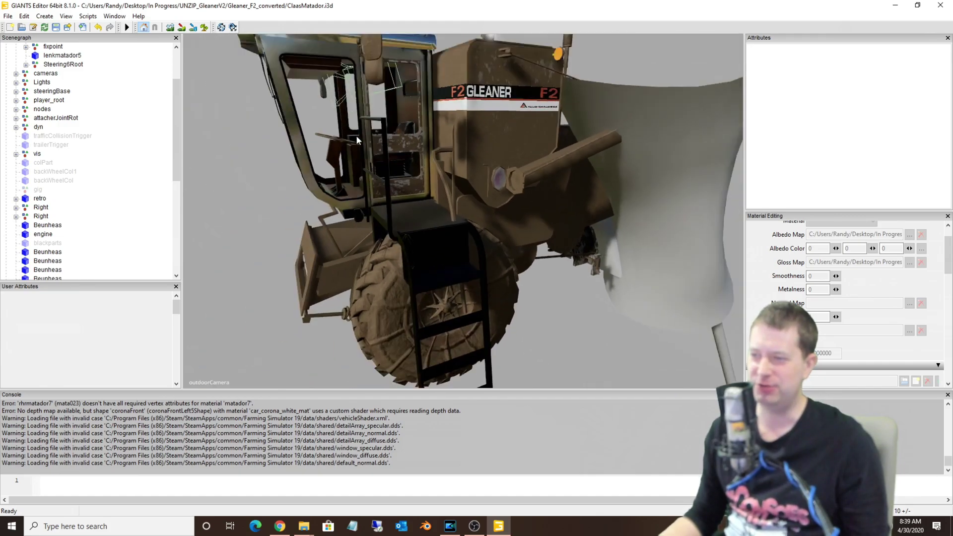
scroll(359, 137, "up", 2)
scroll(359, 142, "down", 5)
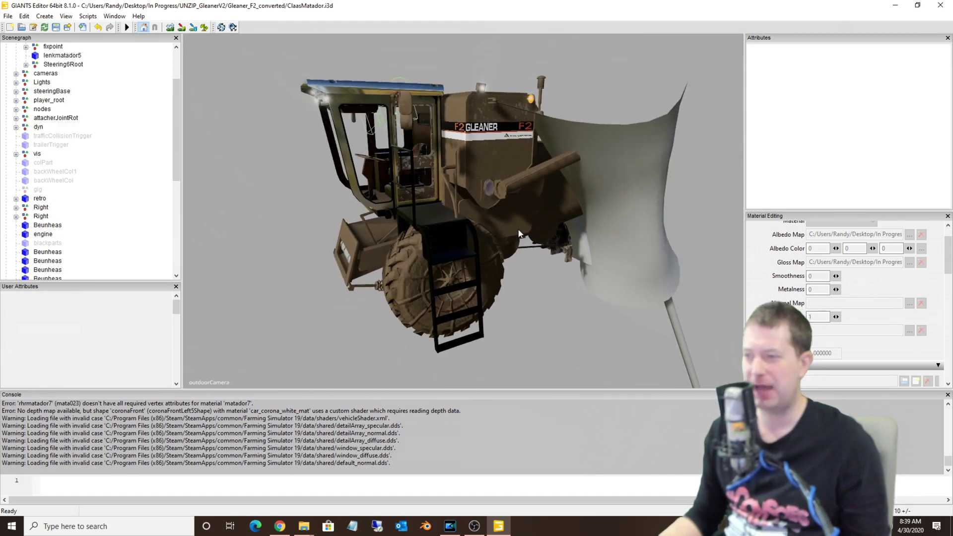
scroll(520, 225, "up", 1)
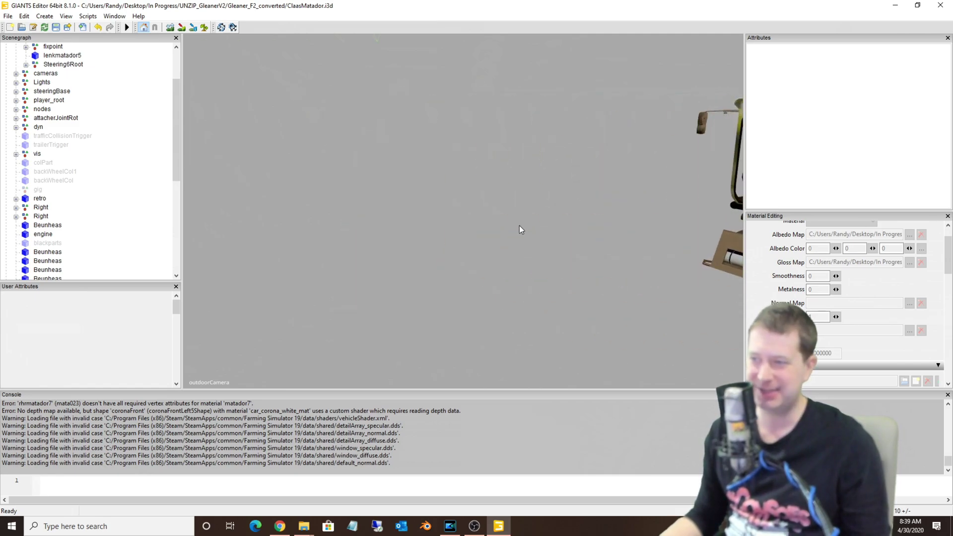
scroll(519, 225, "up", 2)
scroll(519, 224, "down", 4)
scroll(519, 225, "up", 2)
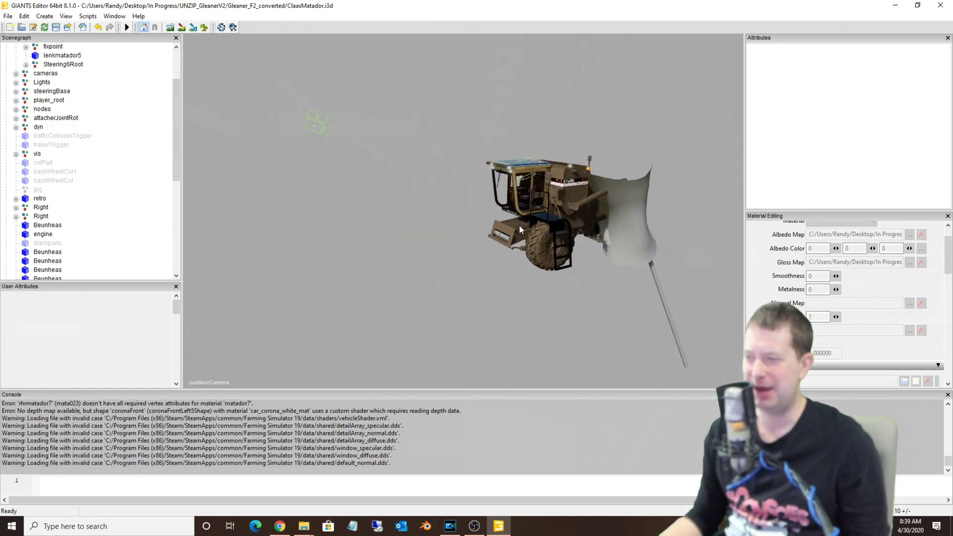
scroll(519, 225, "up", 3)
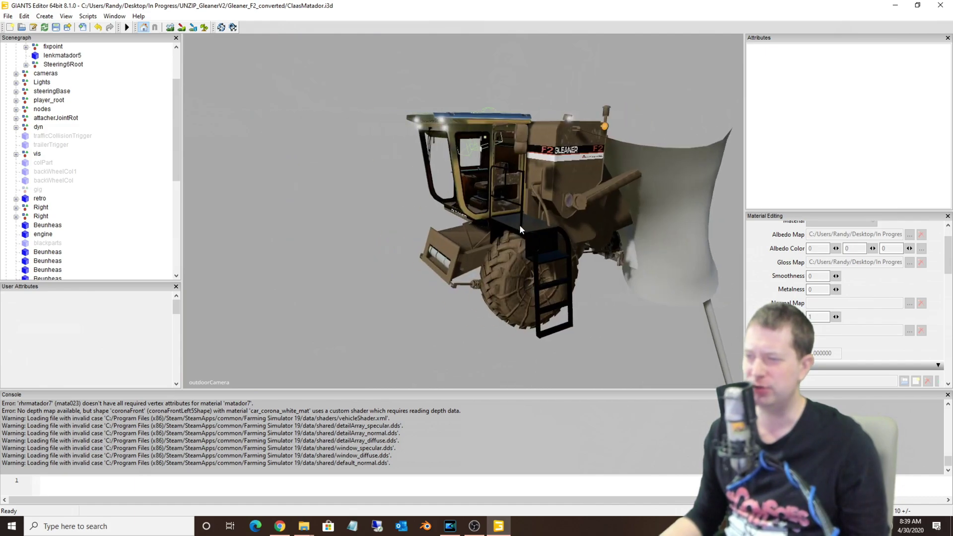
scroll(519, 224, "up", 1)
mouse_move(519, 224)
middle_mouse_down()
mouse_move(555, 210)
mouse_move(546, 232)
mouse_move(429, 269)
mouse_move(430, 256)
mouse_move(481, 222)
mouse_move(537, 213)
mouse_move(501, 224)
middle_mouse_up()
scroll(522, 218, "up", 2)
scroll(538, 217, "up", 3)
scroll(507, 217, "down", 2)
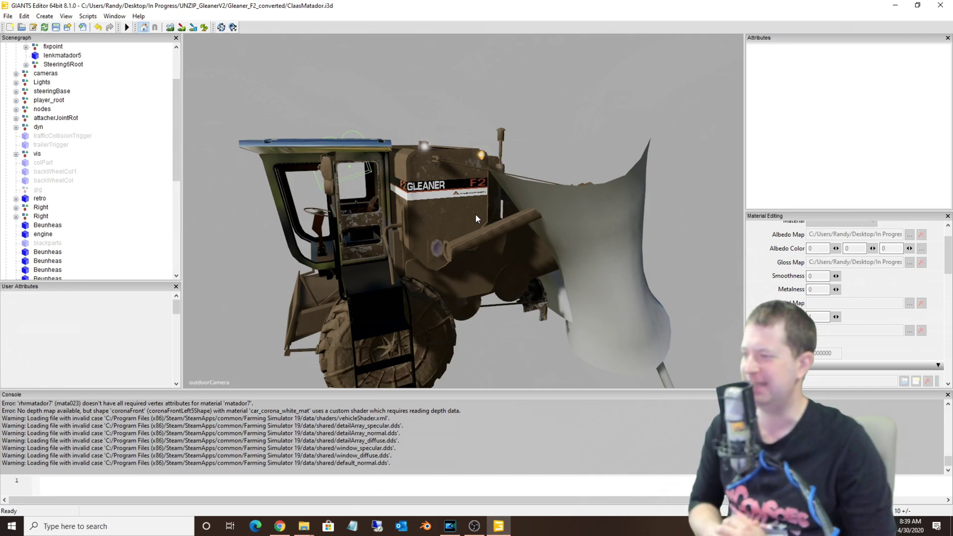
middle_click_drag(475, 213, 332, 251)
Step: Select rvlmatador7 and move it toward the camera and down beside the ladder
left_click(464, 259)
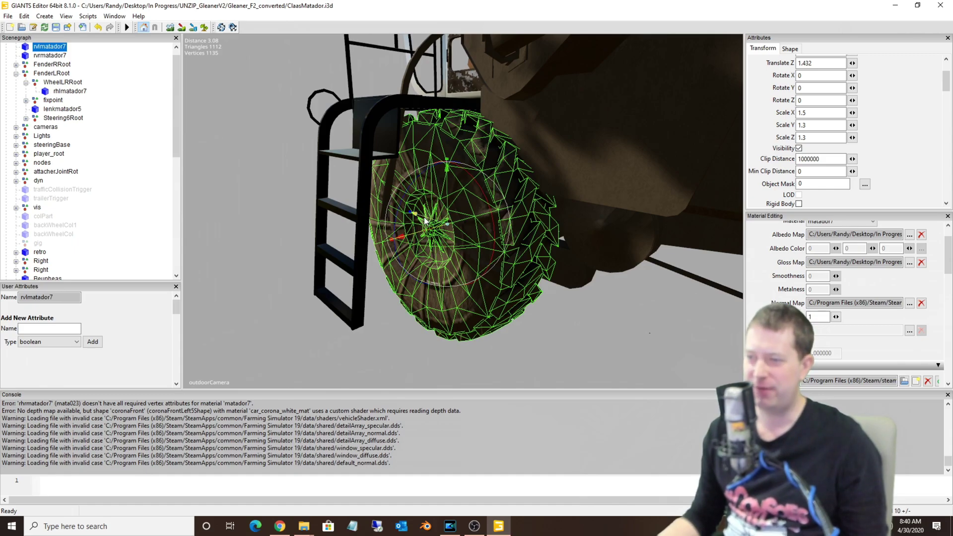
left_click_drag(424, 217, 438, 251)
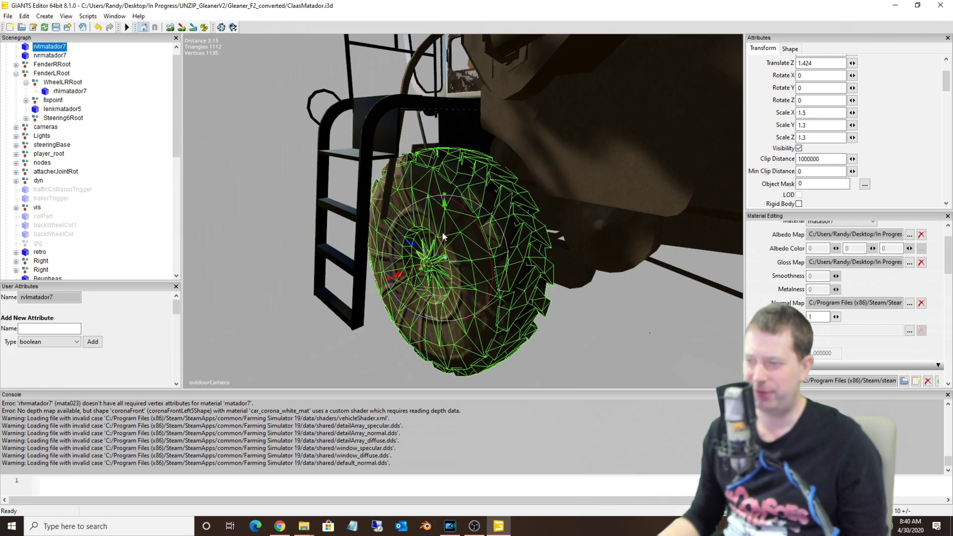
left_click_drag(445, 230, 439, 271)
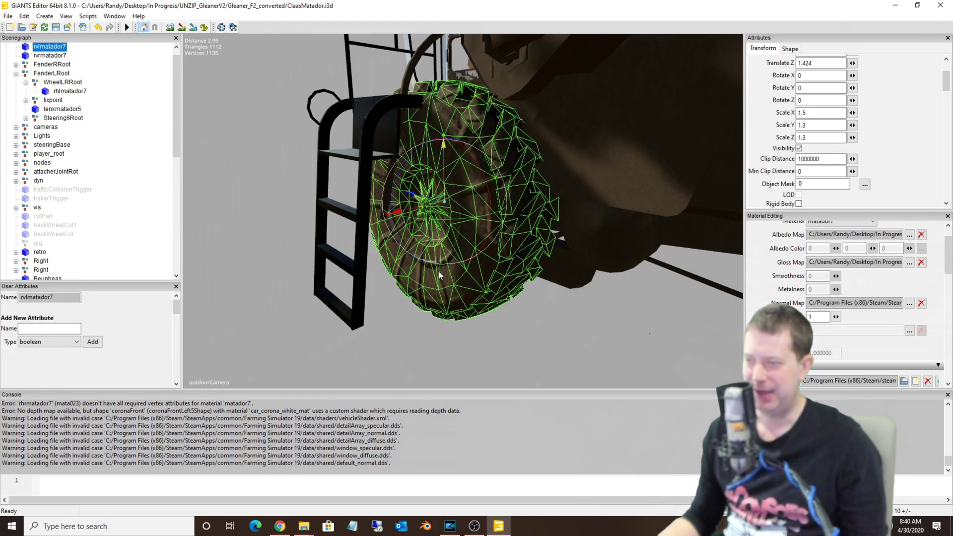
left_click_drag(444, 201, 445, 180)
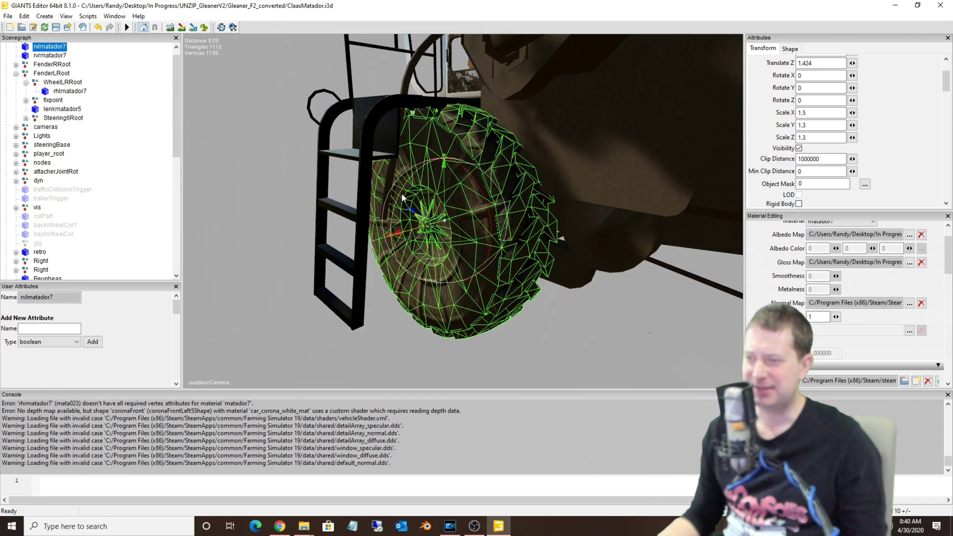
Step: Tilt the wheel on its Z and X axes and scale it down to about 0.98, 0.58, 0.73
left_click_drag(402, 197, 427, 194)
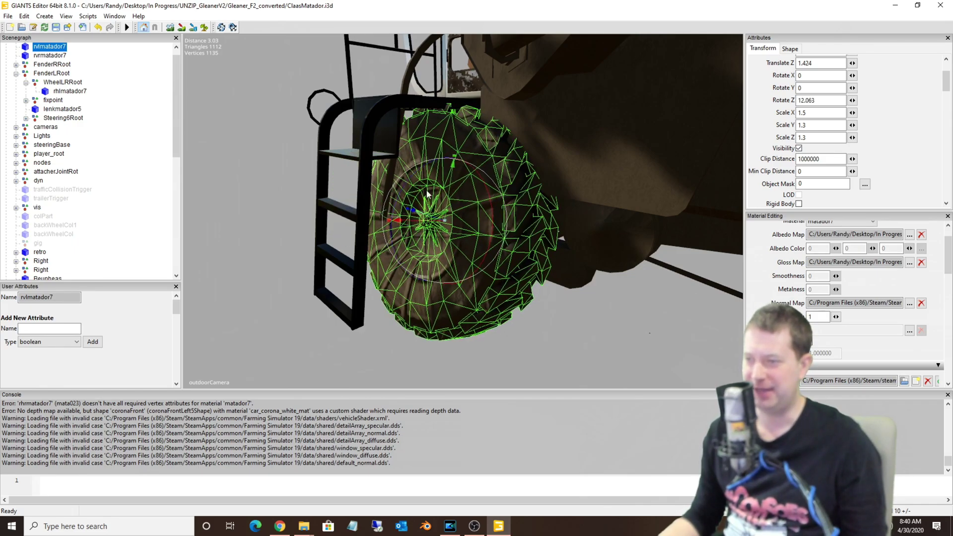
left_click_drag(498, 205, 463, 186)
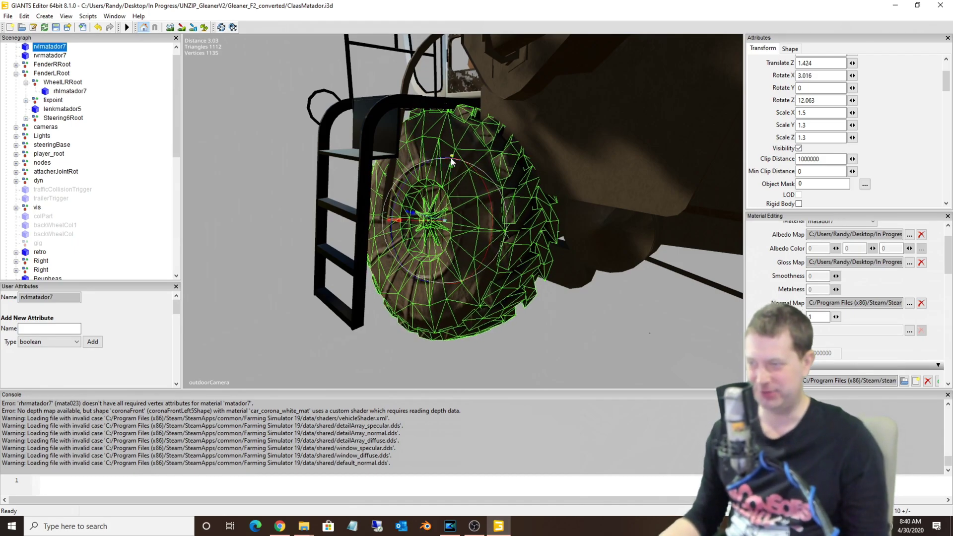
left_click_drag(450, 158, 397, 209)
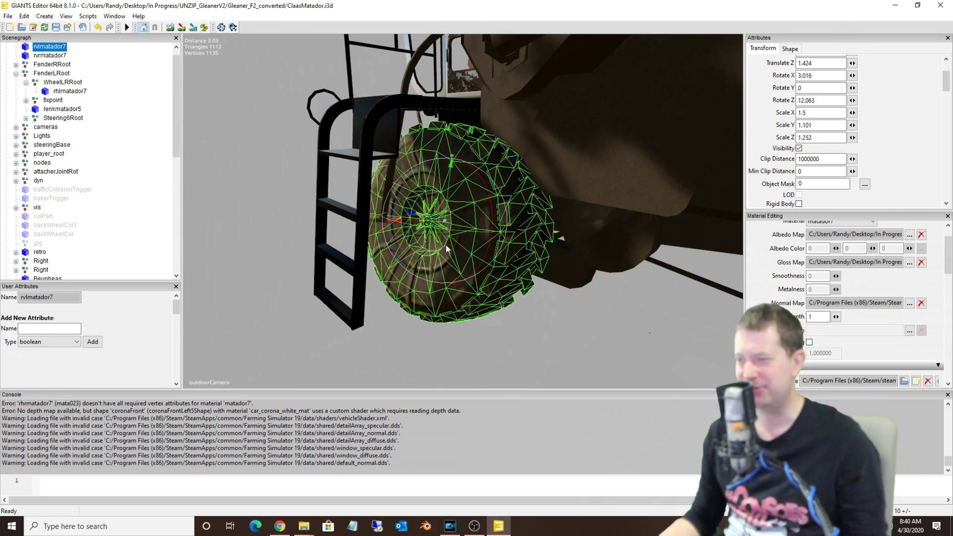
left_click_drag(444, 221, 428, 267)
scroll(462, 216, "down", 2)
Step: Select the rear wheel rhlmatador7 and check its Shape and Transform tabs (scale 1, 1.2, 1.2)
left_click(427, 268)
scroll(416, 296, "down", 5)
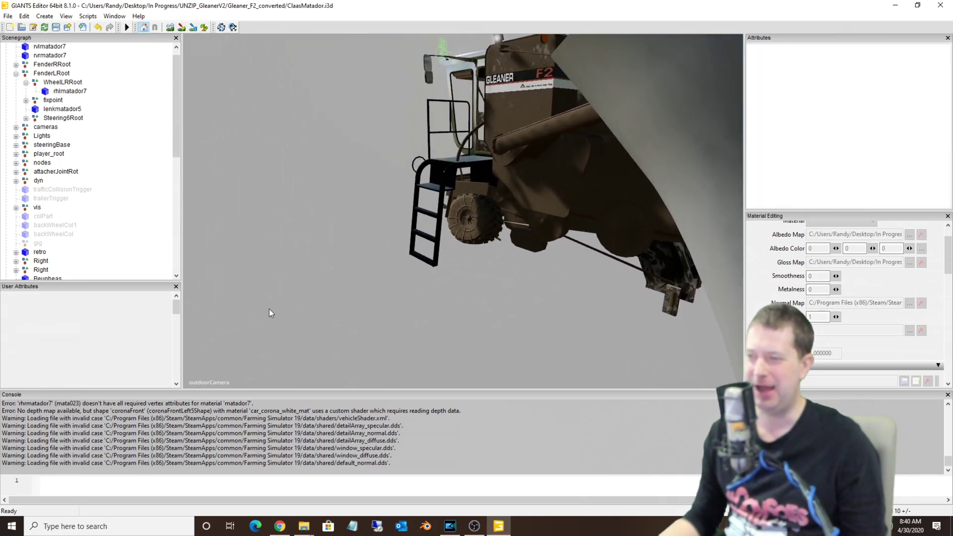
scroll(269, 309, "up", 6)
scroll(299, 320, "down", 4)
mouse_move(405, 307)
middle_mouse_down()
mouse_move(373, 332)
mouse_move(401, 333)
mouse_move(389, 313)
middle_mouse_up()
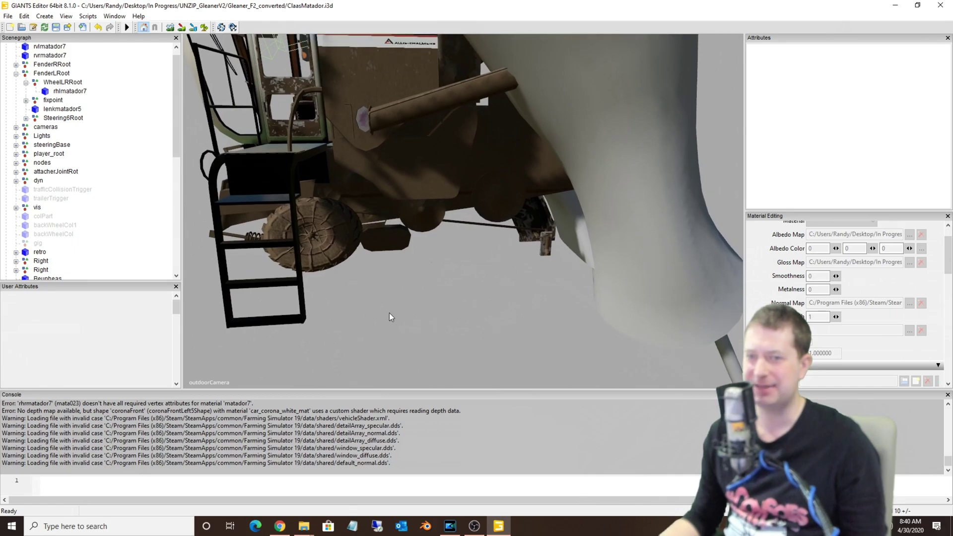
left_click(71, 91)
scroll(73, 157, "up", 1)
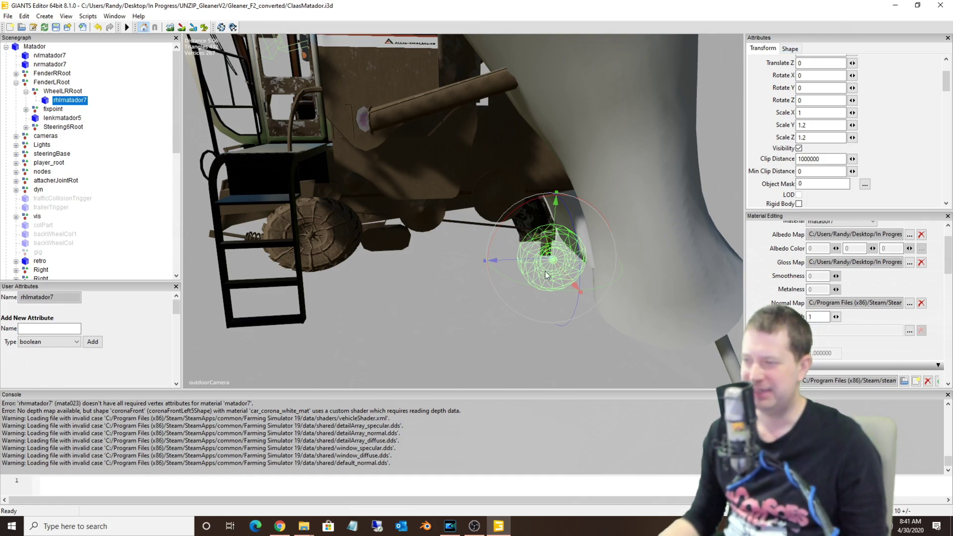
left_click(789, 50)
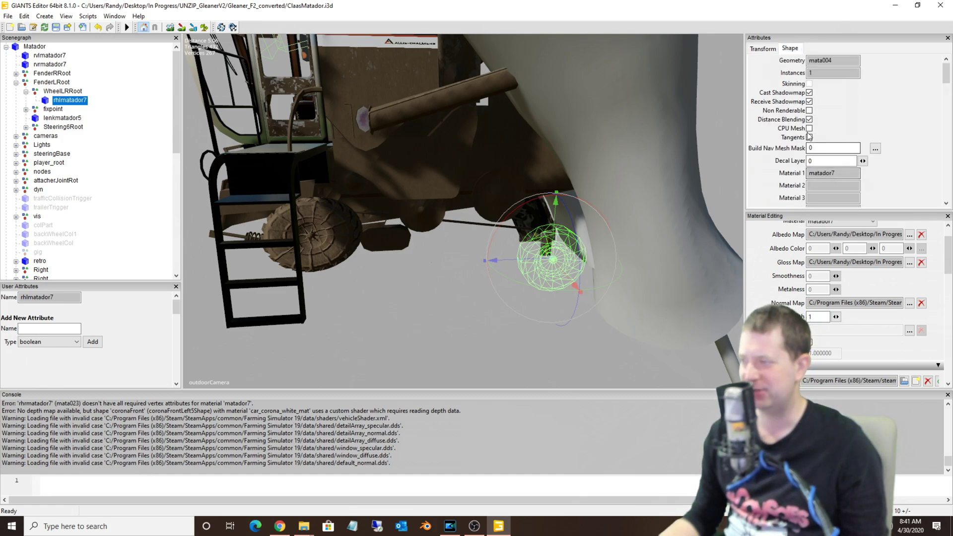
left_click(762, 48)
Step: Remove the normal map from the rhlmatador7 material, then check the normal map viewer
middle_click_drag(478, 238, 626, 283)
left_click(922, 303)
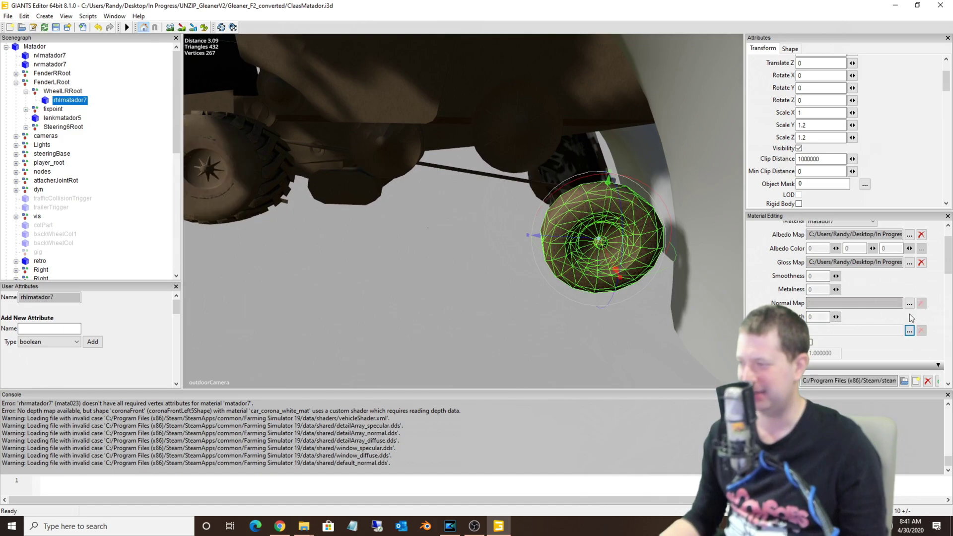
scroll(872, 279, "up", 2)
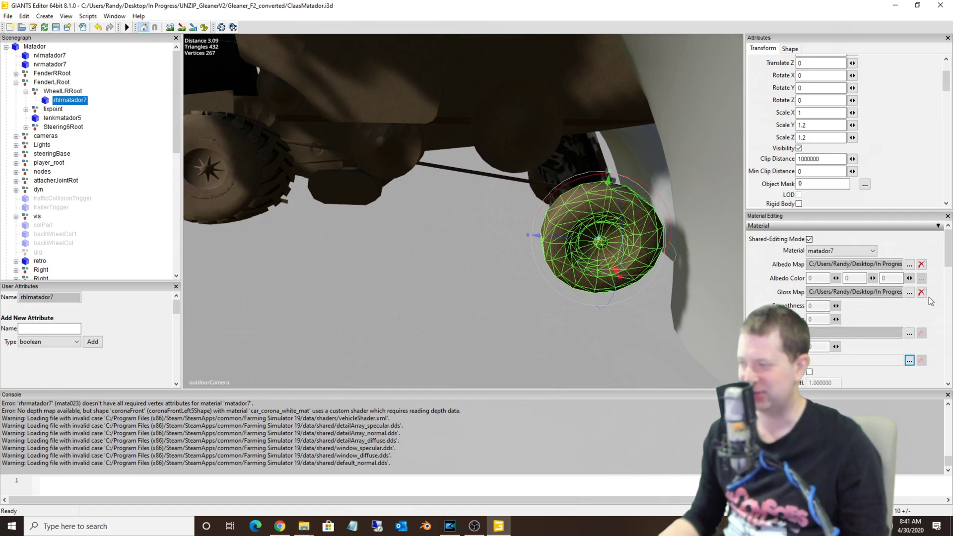
left_click(909, 334)
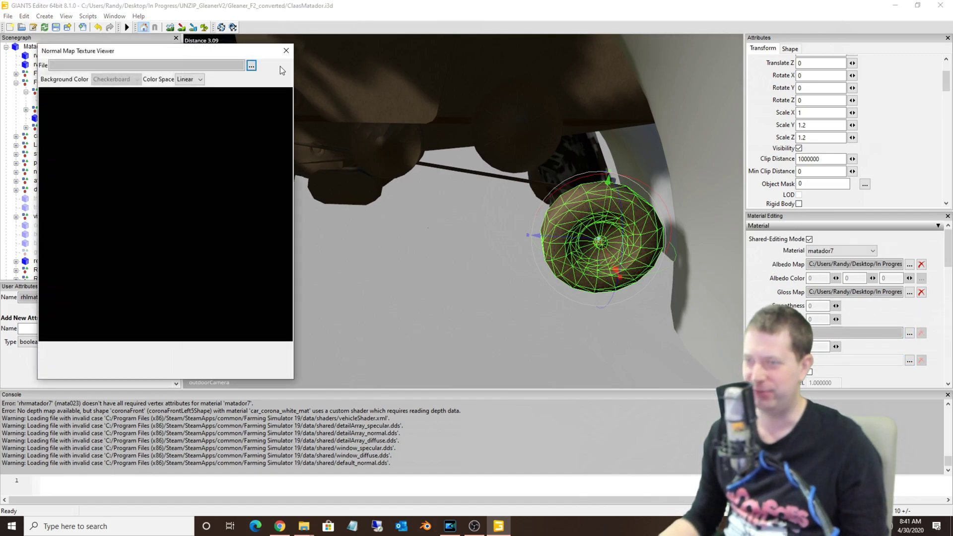
left_click(285, 50)
scroll(619, 239, "down", 3)
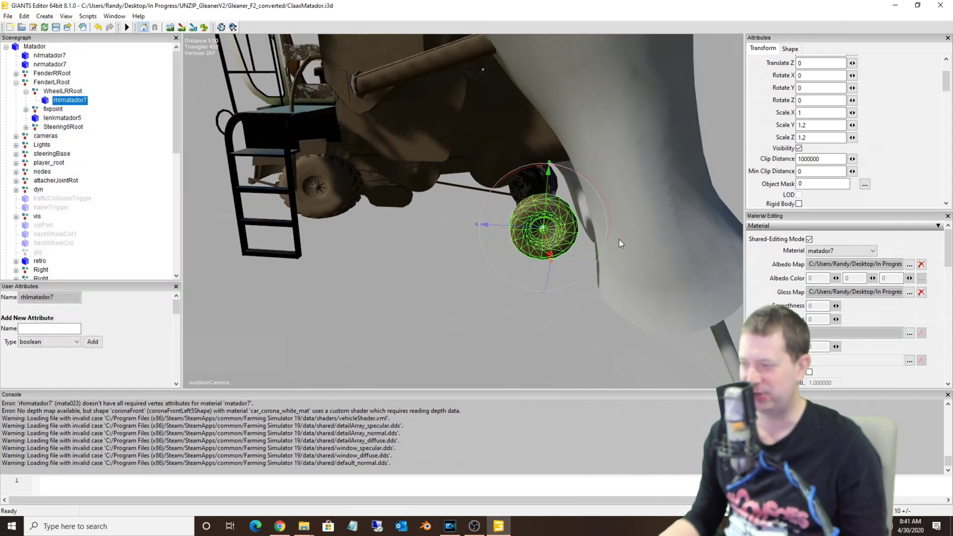
right_click_drag(618, 239, 597, 231)
scroll(620, 233, "up", 2)
Step: Duplicate the rear rhlmatador7 wheel, rotate the copy, then delete it again
scroll(620, 234, "down", 2)
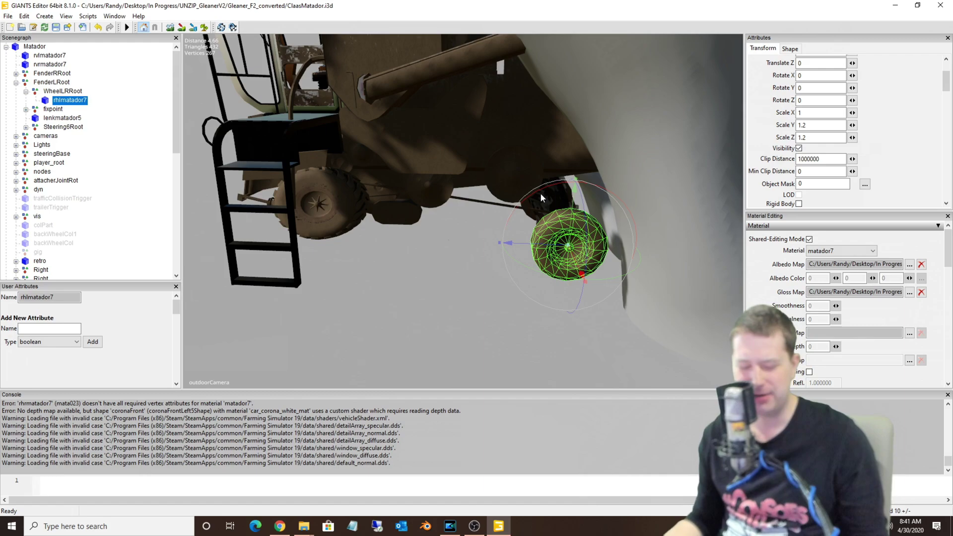
key("ctrl+d")
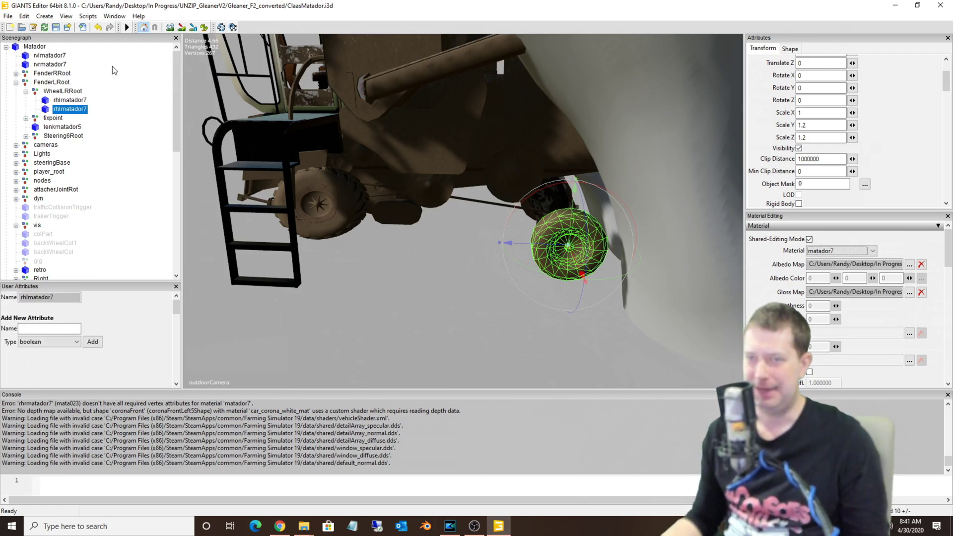
left_click(24, 16)
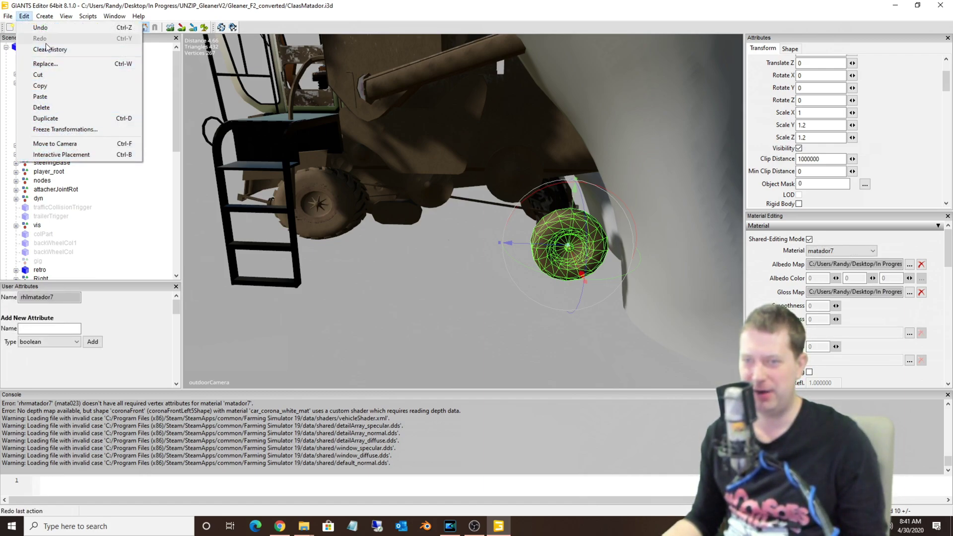
left_click(194, 37)
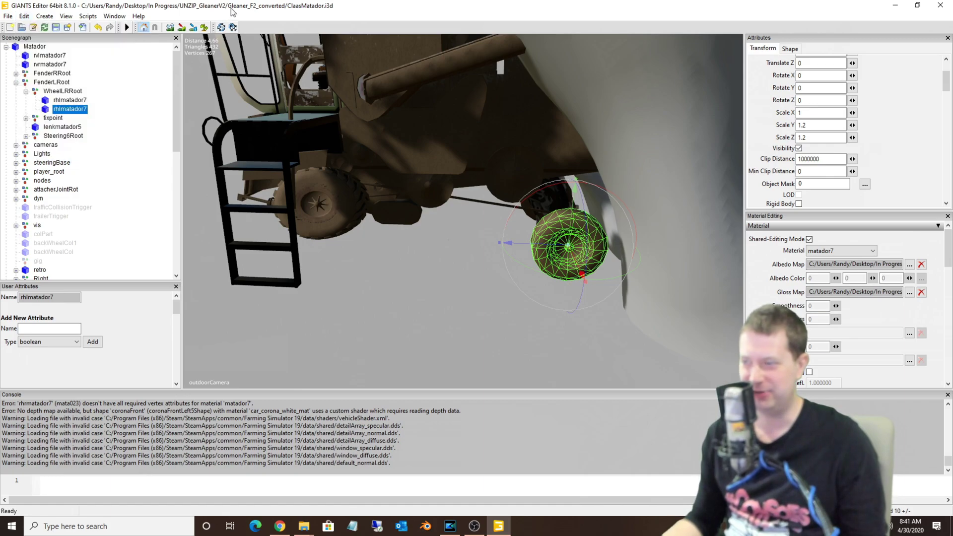
left_click_drag(575, 257, 555, 302)
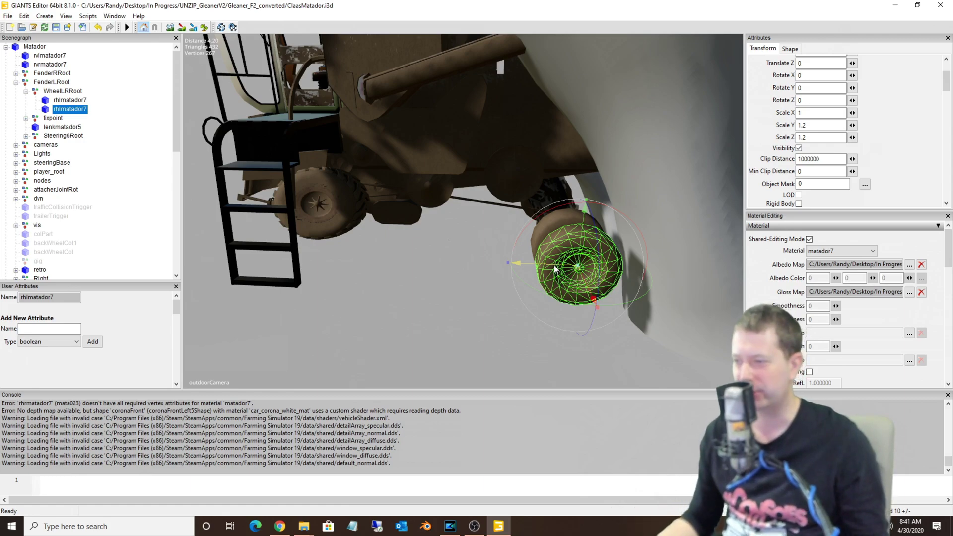
key("Delete")
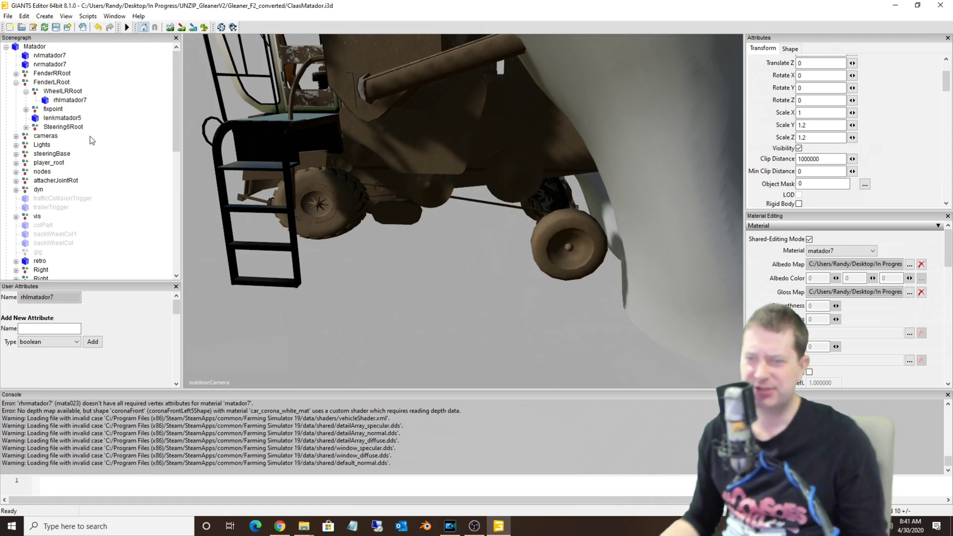
Step: Paste the copied rhlmatador7 wheel into the Lights group and select the pasted copy there
left_click(42, 144)
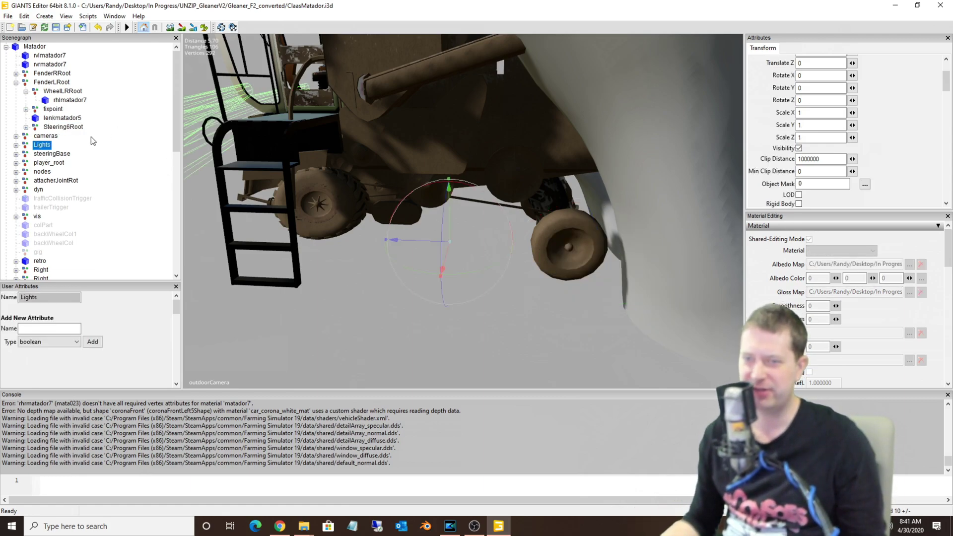
key("ctrl+v")
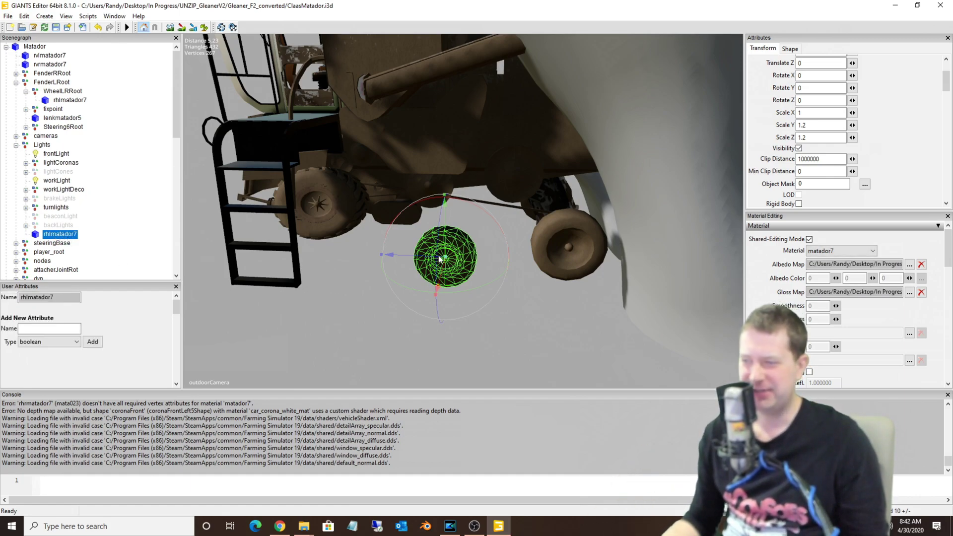
left_click(566, 237)
left_click(575, 271)
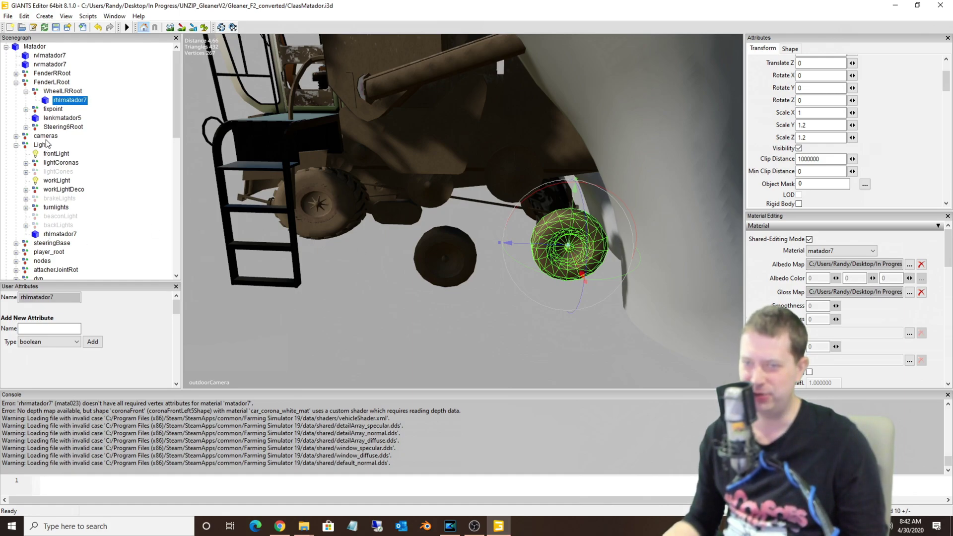
key("Escape")
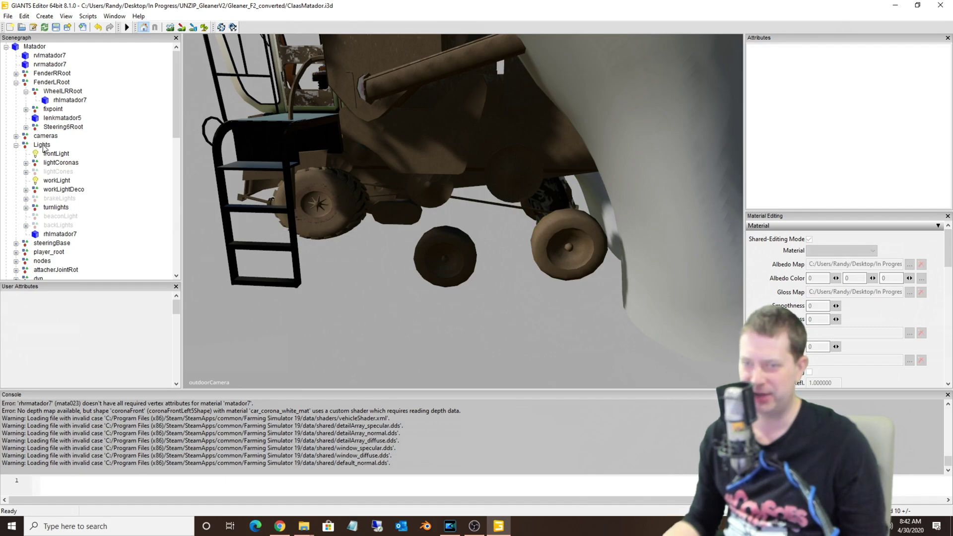
left_click(46, 146)
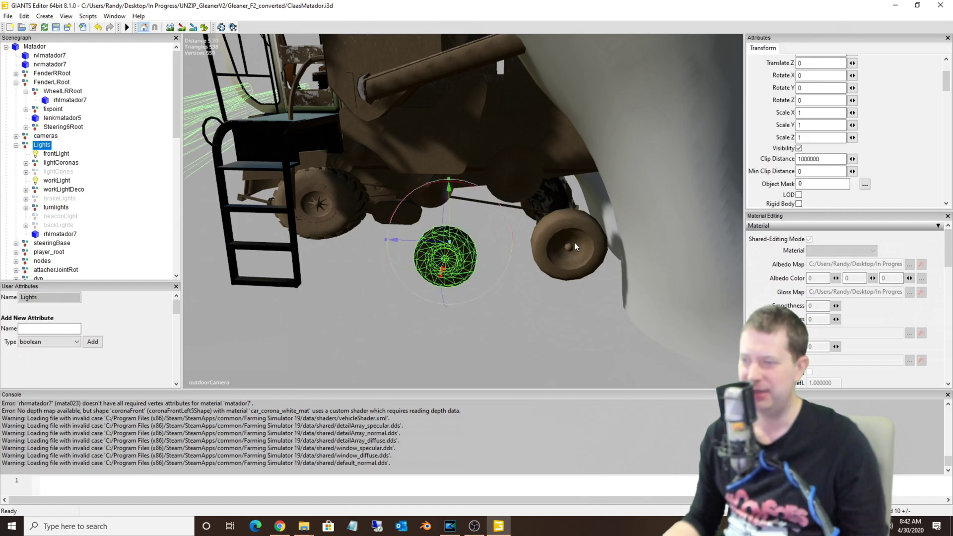
left_click(59, 234)
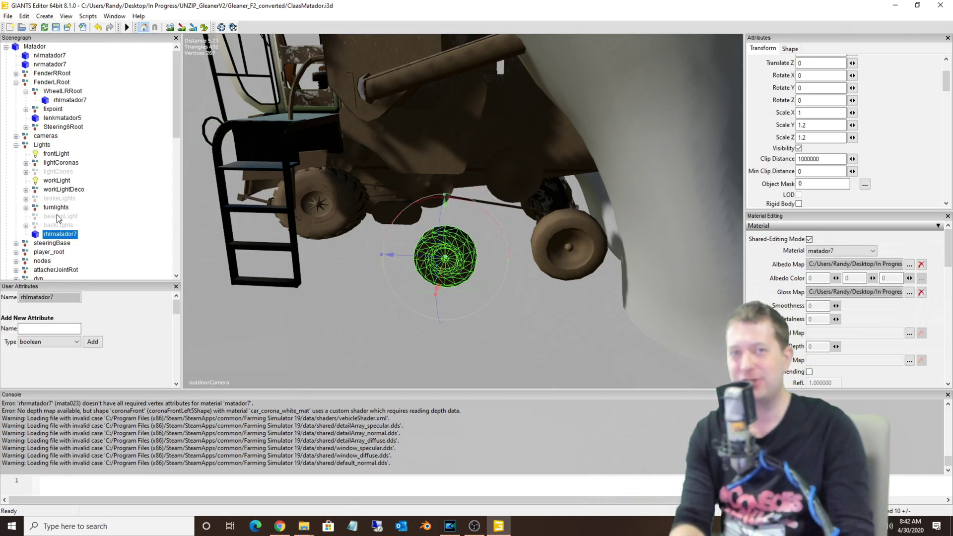
Step: Delete the wheel copy from Lights, then duplicate the rear wheel and drag the copy aside
key("Delete")
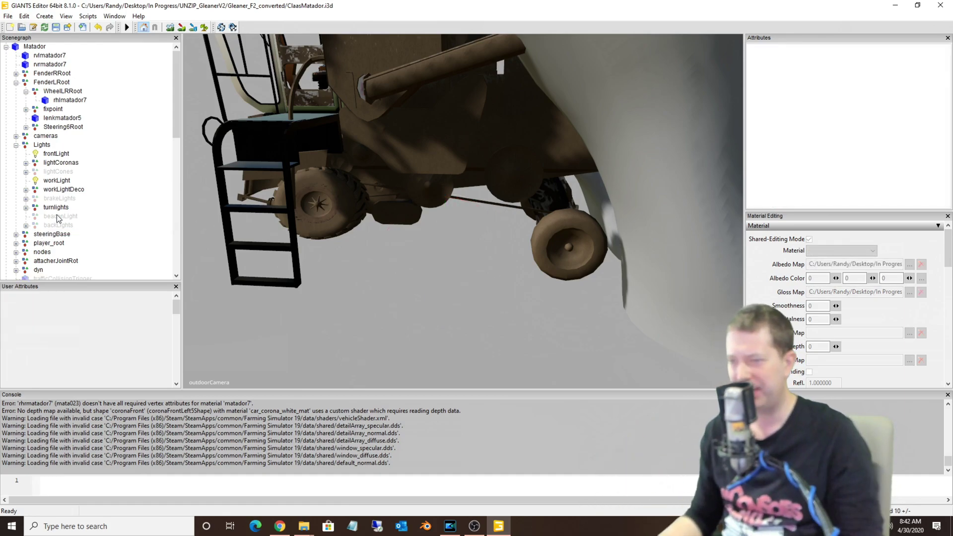
left_click(549, 273)
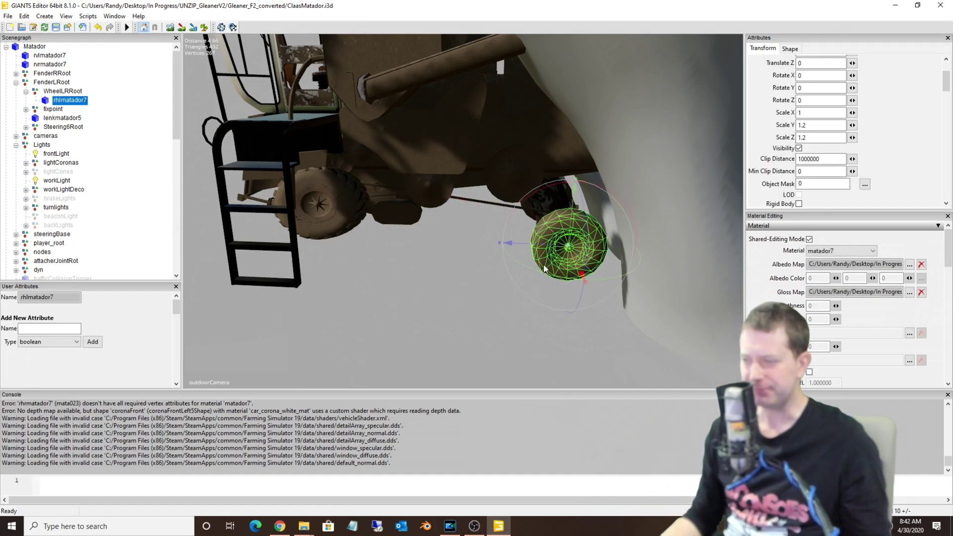
key("ctrl+d")
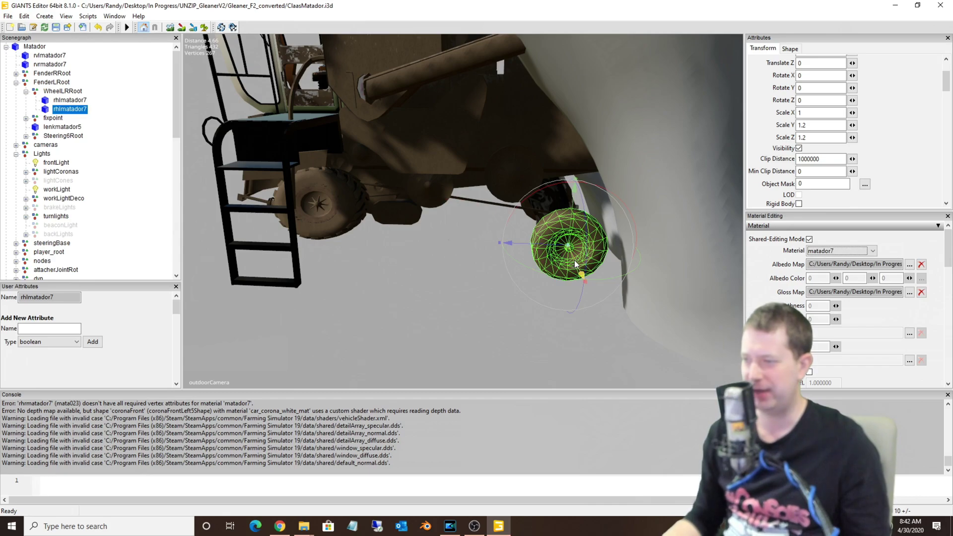
left_click_drag(581, 273, 594, 314)
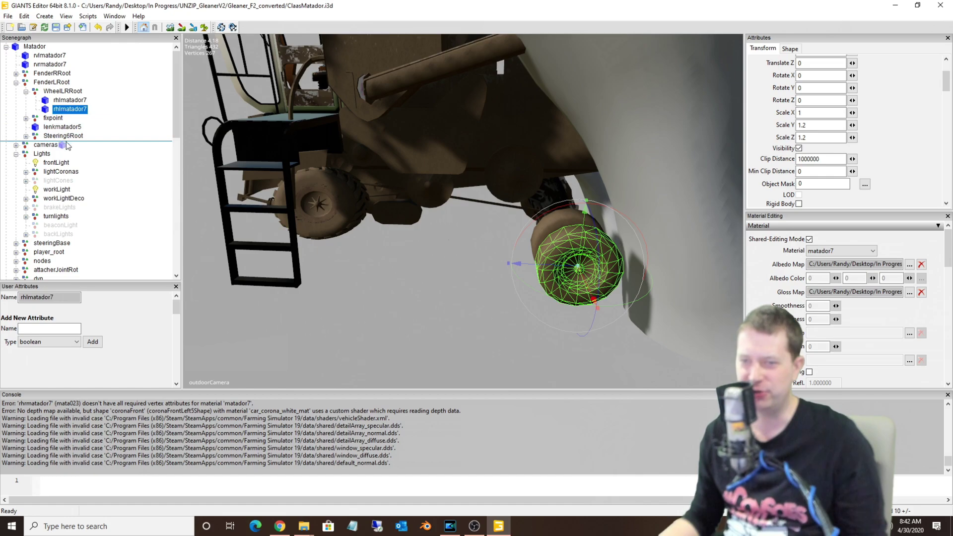
Step: Reparent the wheel copy into the Lights group, then delete it from there
left_click(41, 154)
left_click_drag(42, 159, 42, 159)
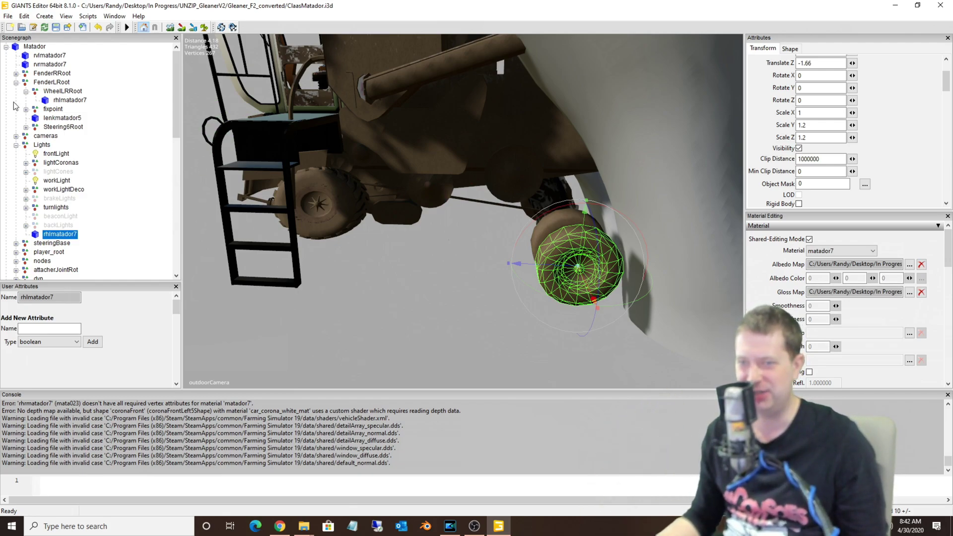
left_click(41, 146)
left_click(49, 233)
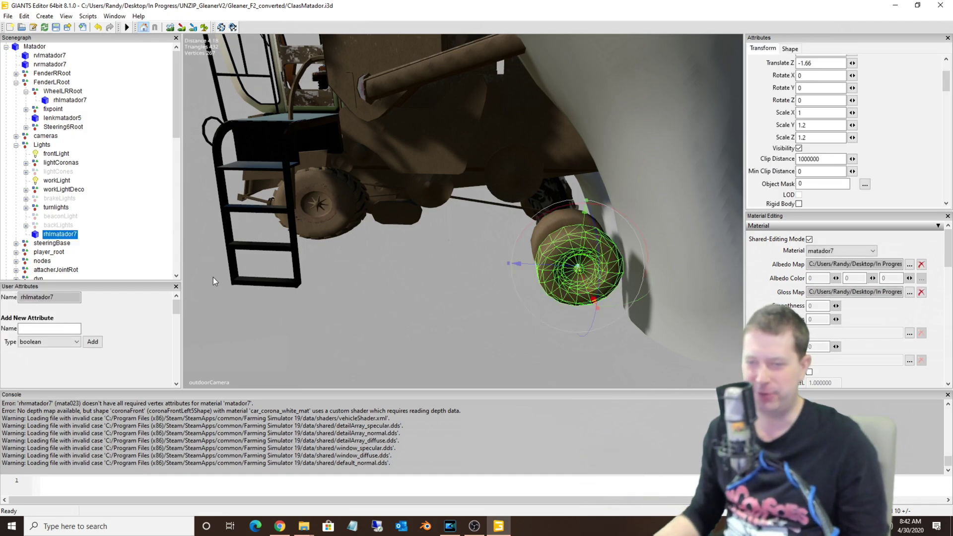
key("Delete")
Step: Duplicate and delete the original rhlmatador7 again, then paste a copy into Lights and delete it
left_click(58, 101)
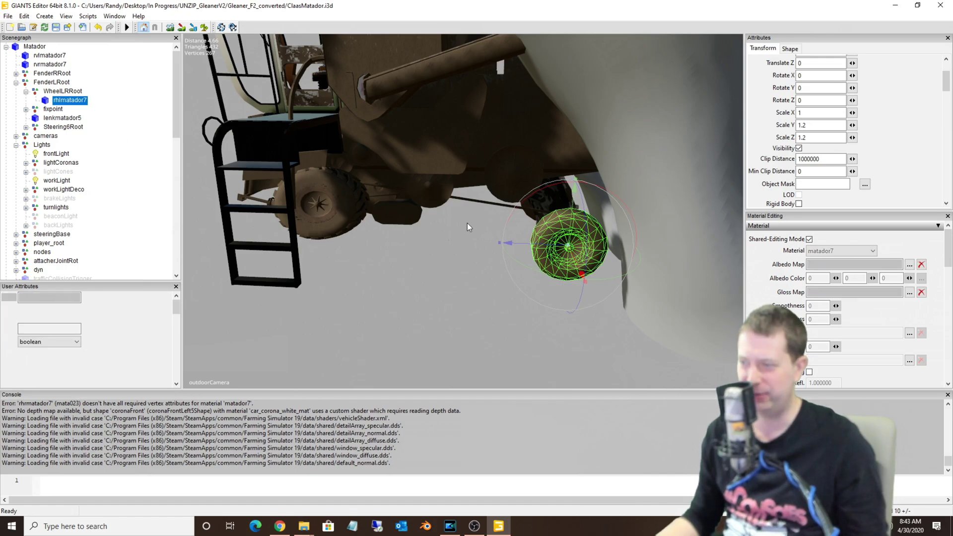
key("ctrl+d")
left_click_drag(580, 270, 587, 302)
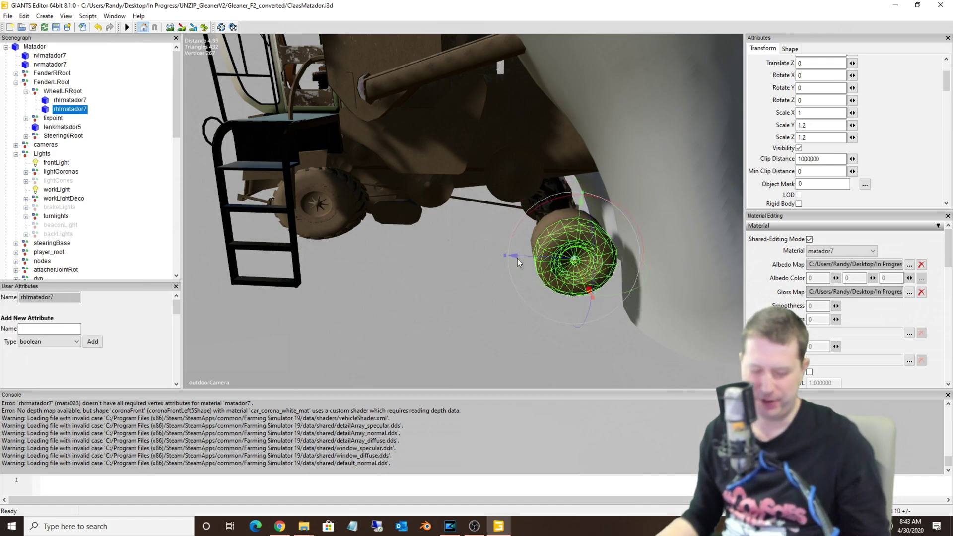
key("Delete")
left_click(42, 144)
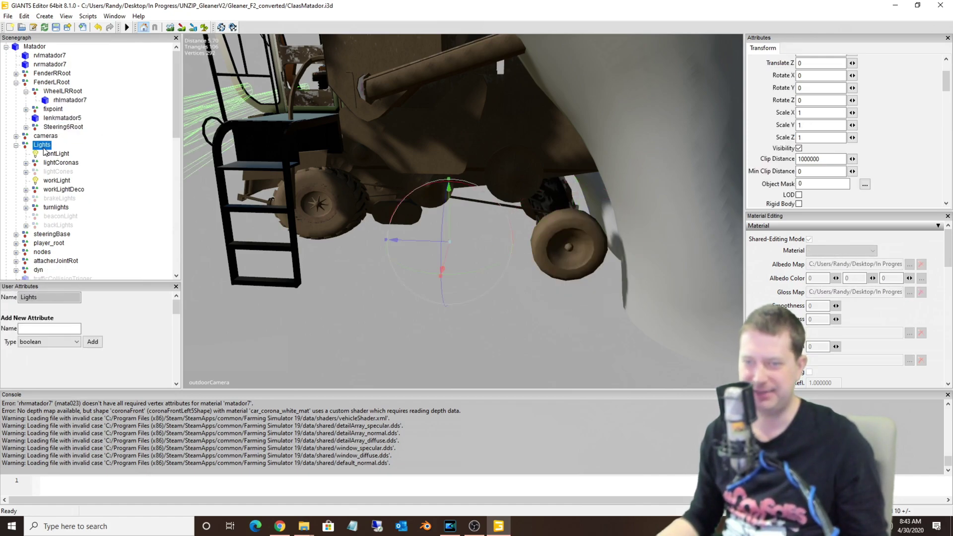
key("ctrl+v")
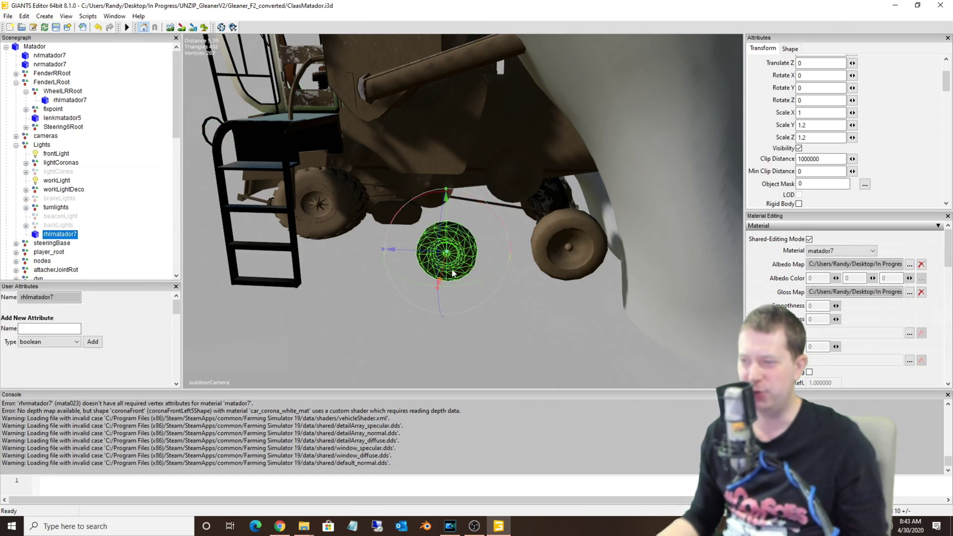
key("Delete")
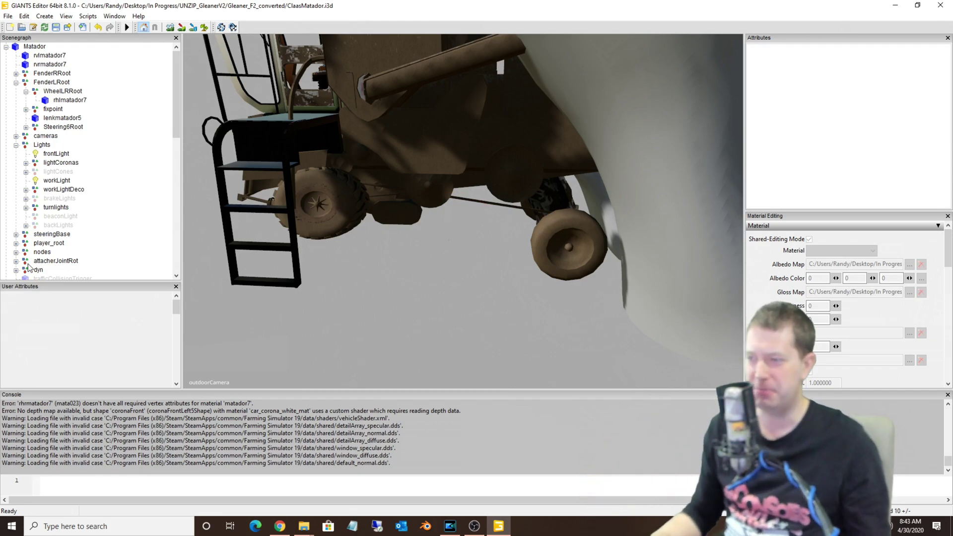
Step: Open File > Preferences to show the General settings
scroll(76, 229, "down", 2)
scroll(79, 198, "up", 2)
scroll(70, 198, "down", 2)
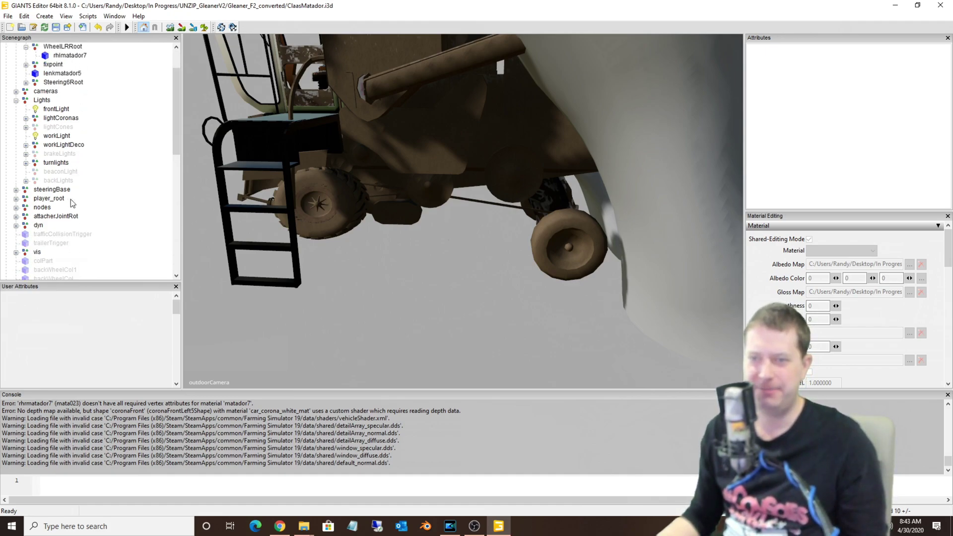
scroll(67, 199, "down", 10)
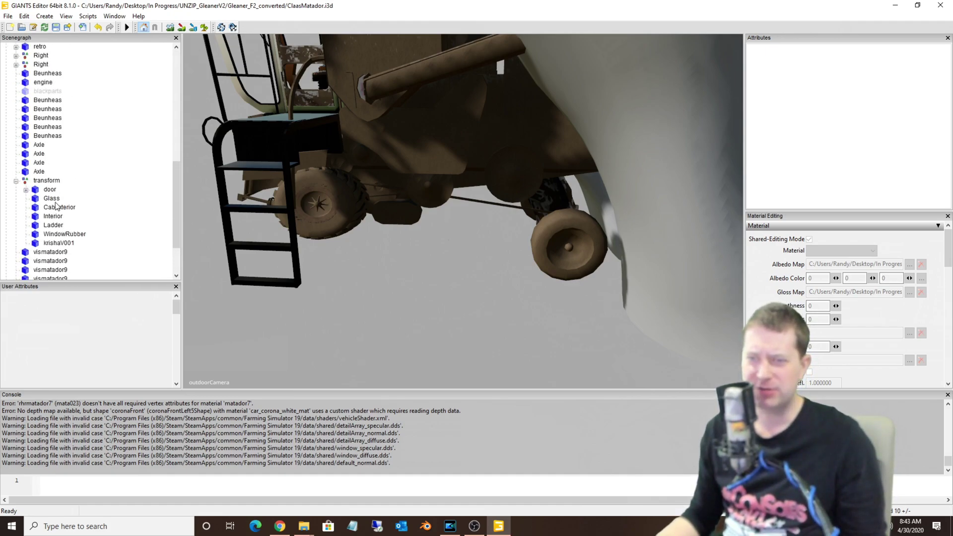
scroll(55, 203, "up", 7)
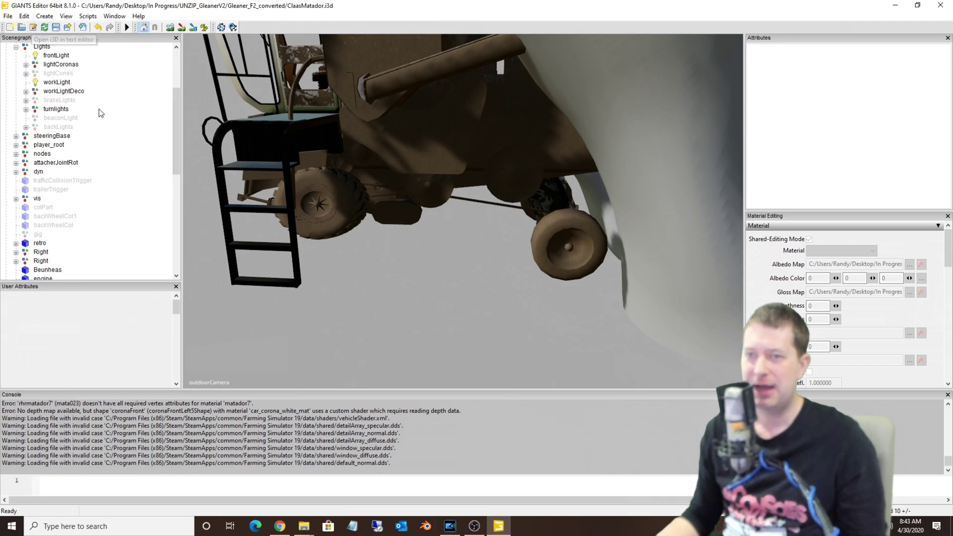
left_click(8, 16)
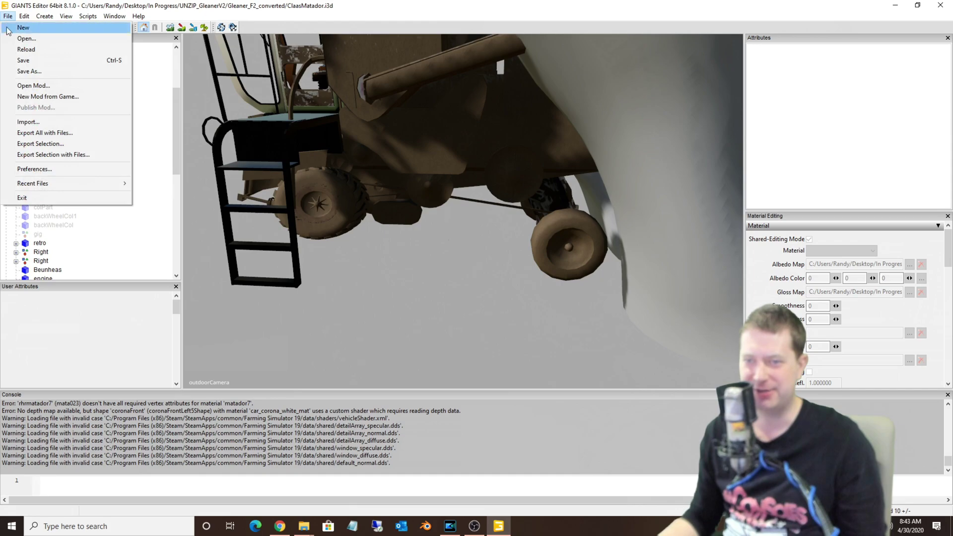
left_click(38, 169)
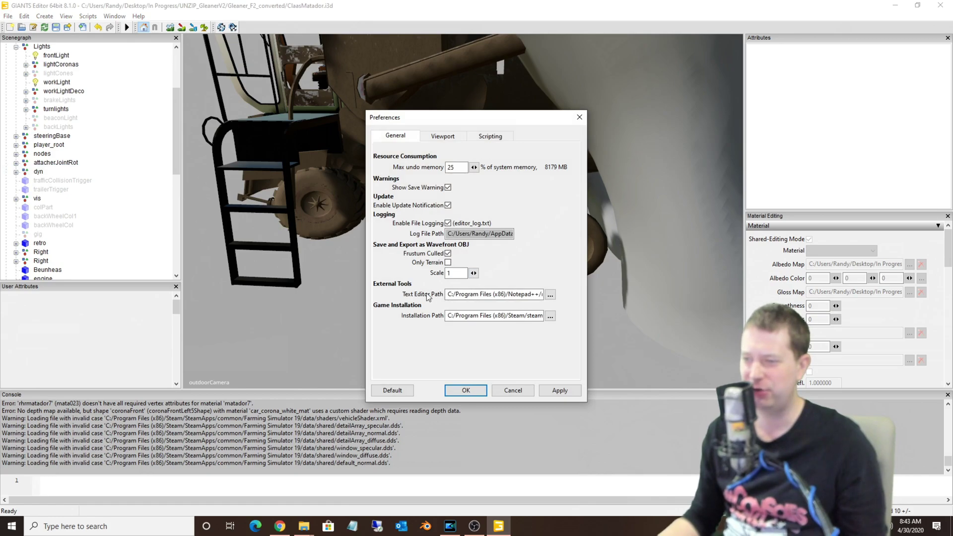
Step: Highlight the Notepad++ text editor path and the Farming Simulator 19 installation path
left_click_drag(447, 294, 600, 297)
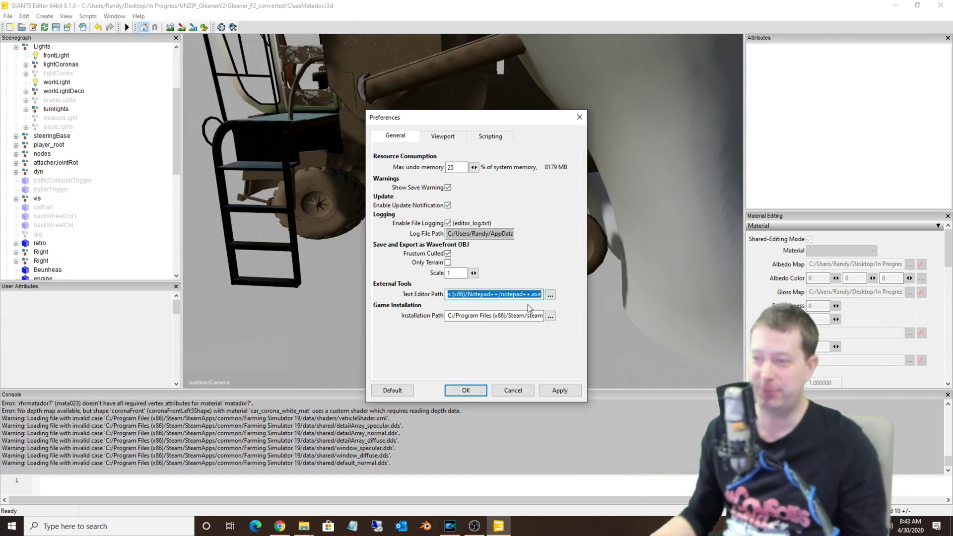
left_click_drag(486, 315, 586, 314)
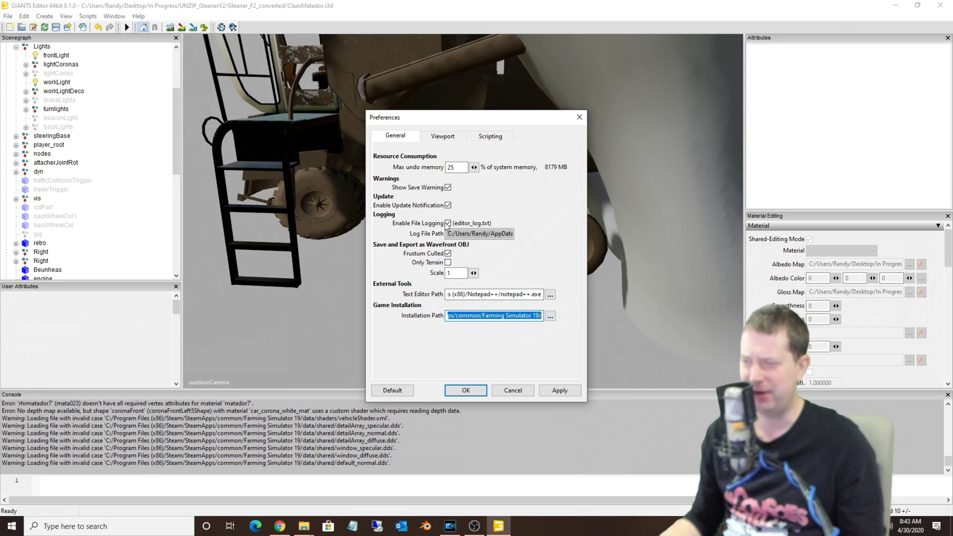
left_click_drag(481, 294, 551, 288)
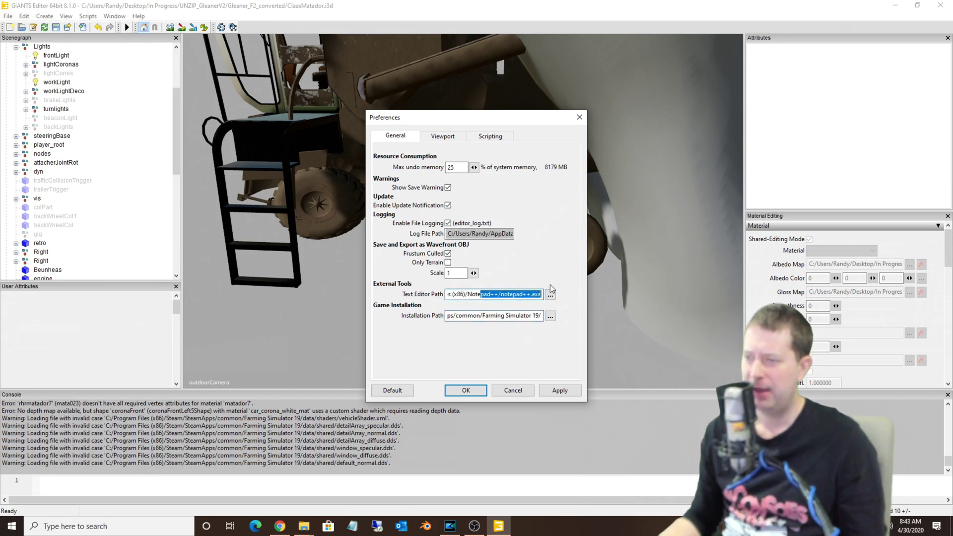
left_click(449, 273)
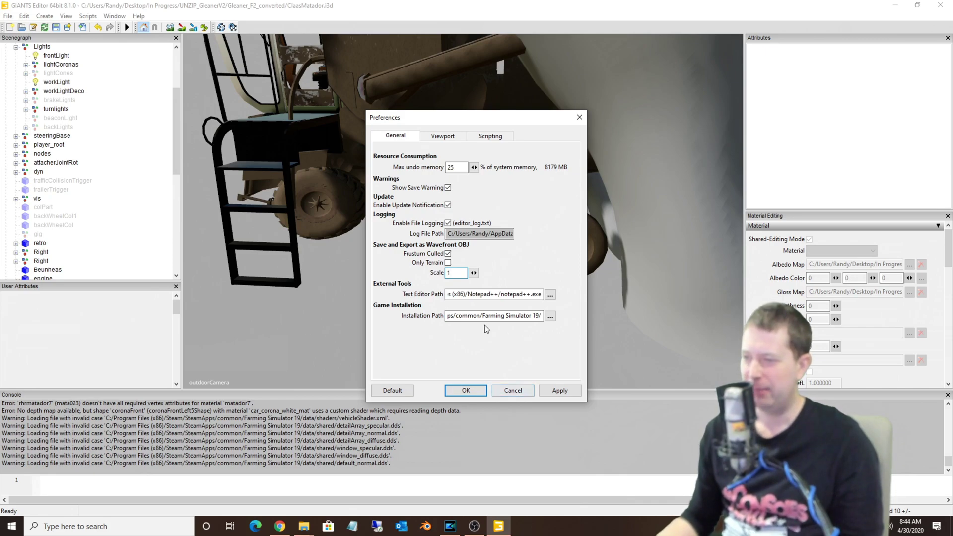
left_click_drag(460, 295, 559, 299)
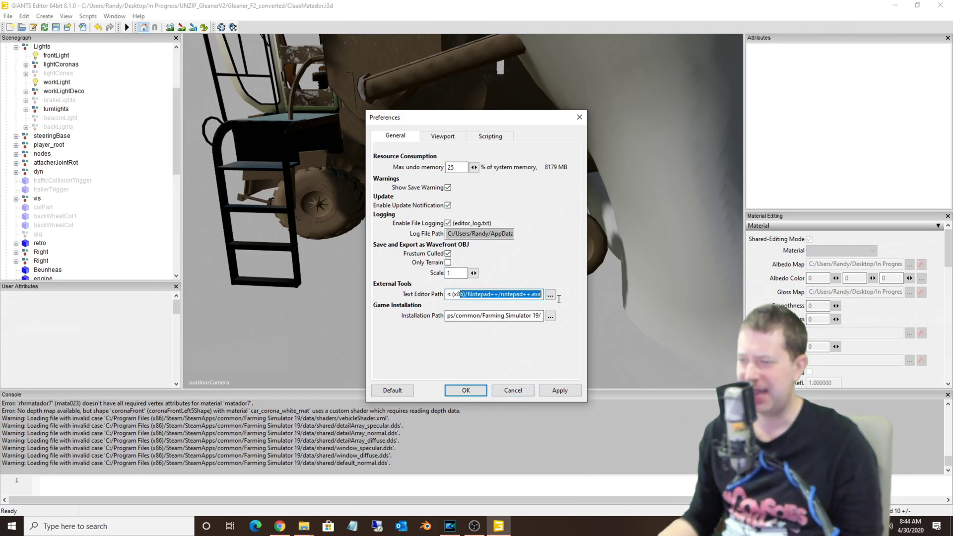
left_click(502, 390)
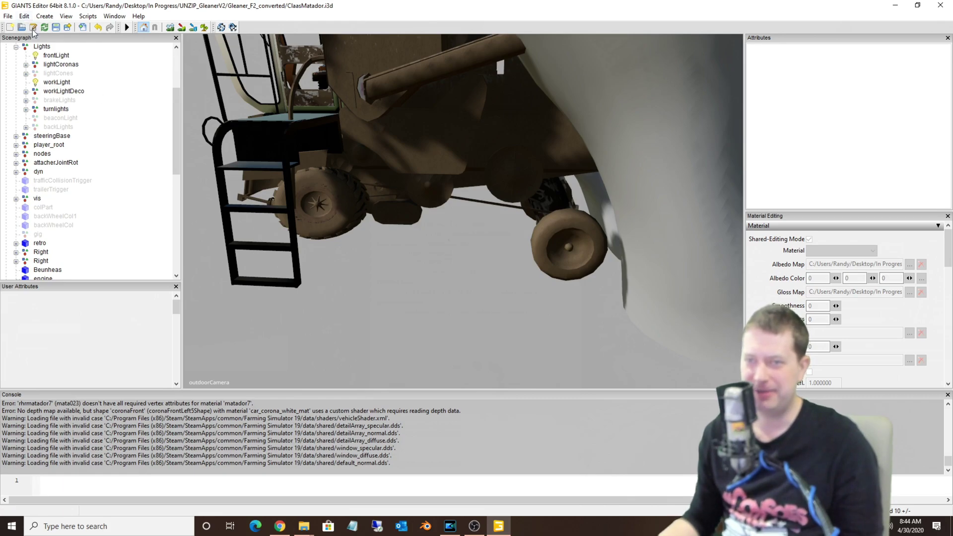
left_click(33, 27)
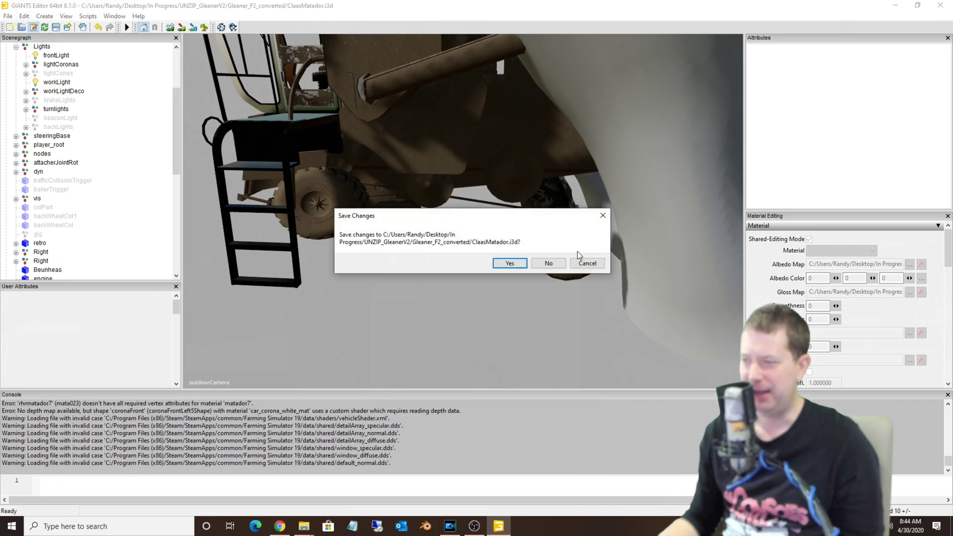
left_click(548, 263)
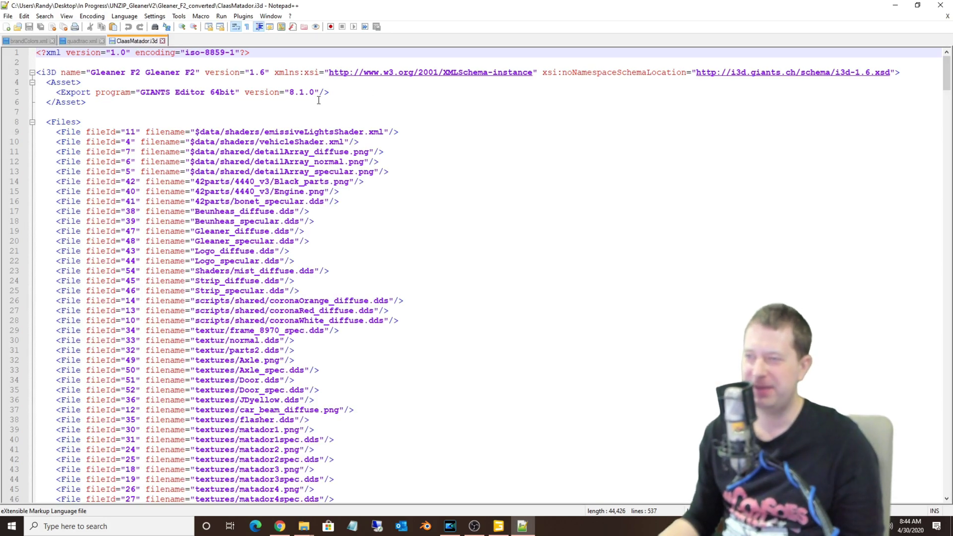
scroll(285, 203, "down", 6)
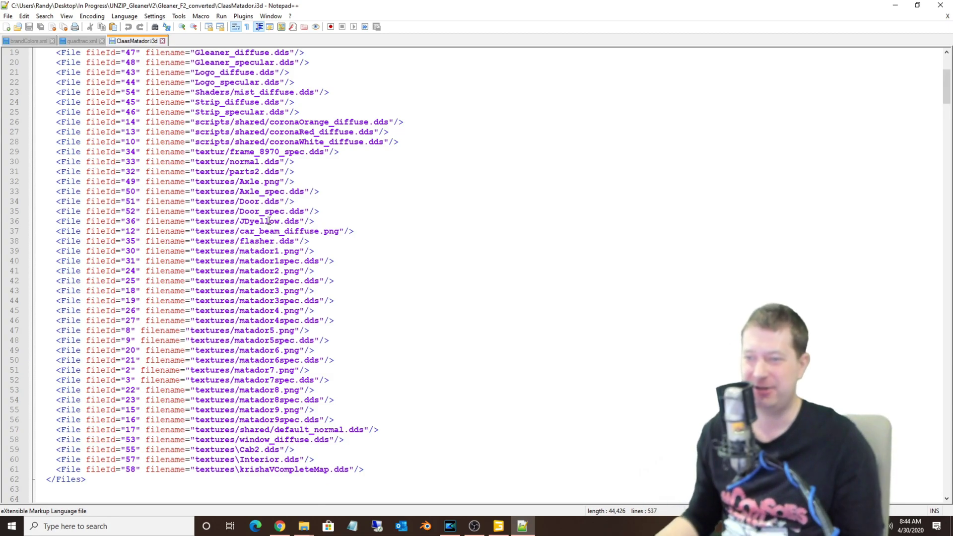
scroll(268, 221, "down", 20)
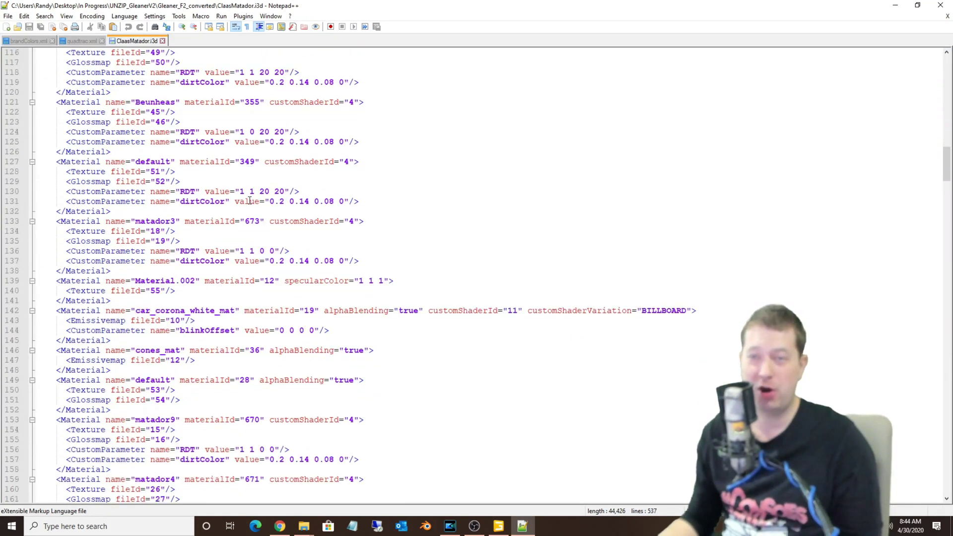
scroll(251, 203, "down", 20)
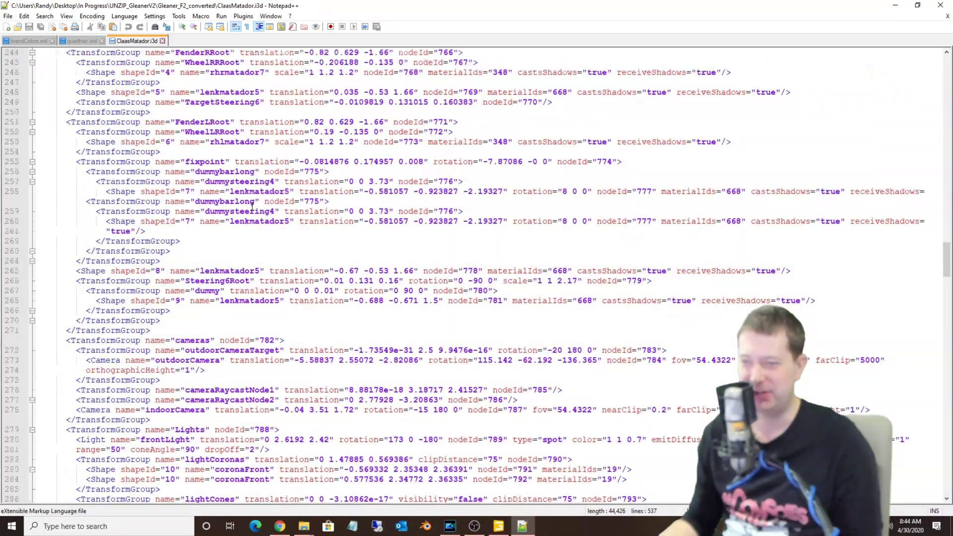
scroll(252, 206, "down", 6)
left_click(269, 221)
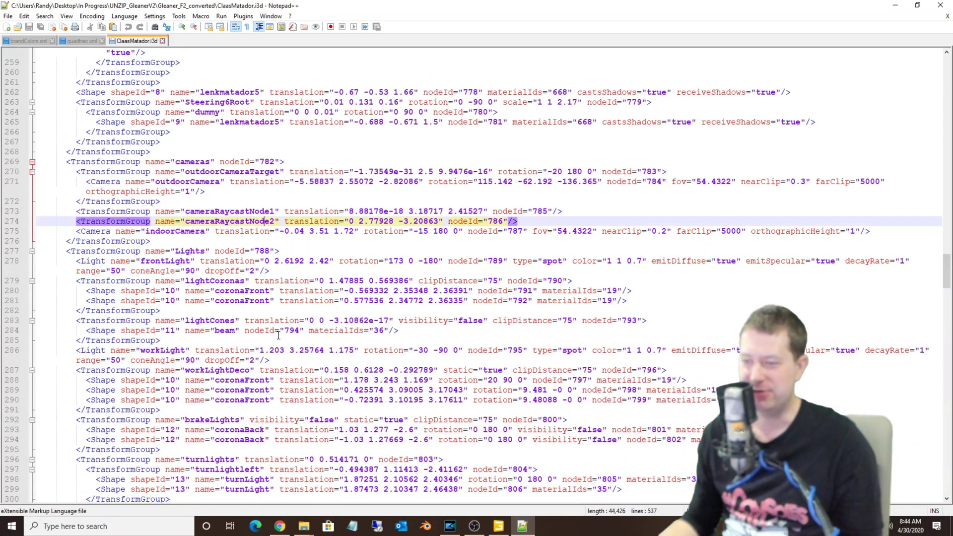
scroll(278, 335, "down", 5)
left_click(278, 270)
scroll(277, 393, "down", 9)
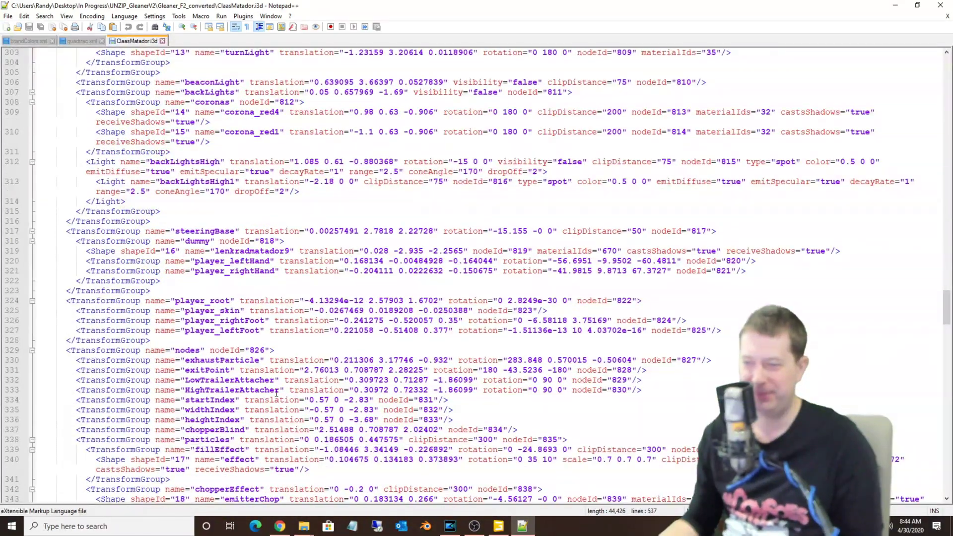
left_click_drag(286, 383, 289, 390)
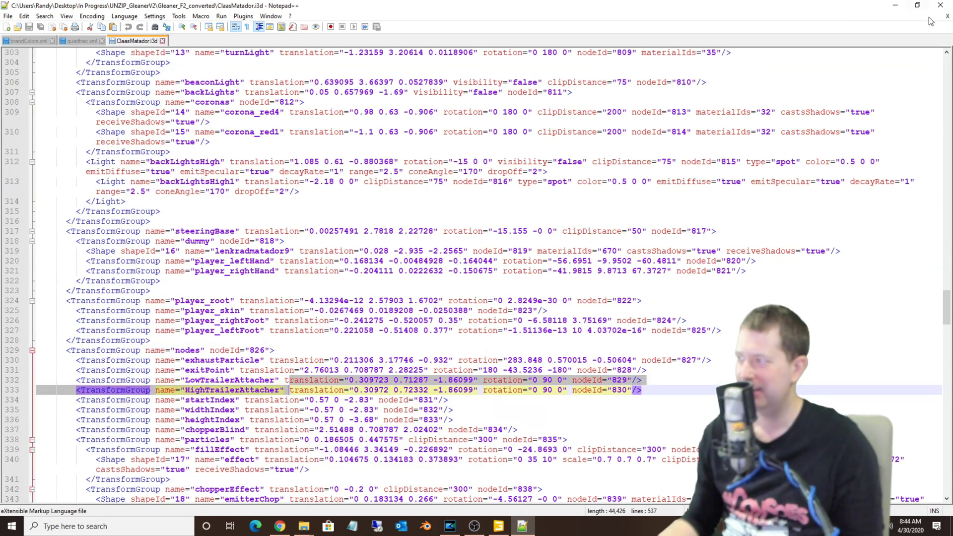
Step: Close Notepad++ and focus the view on the Matador combine
left_click(940, 5)
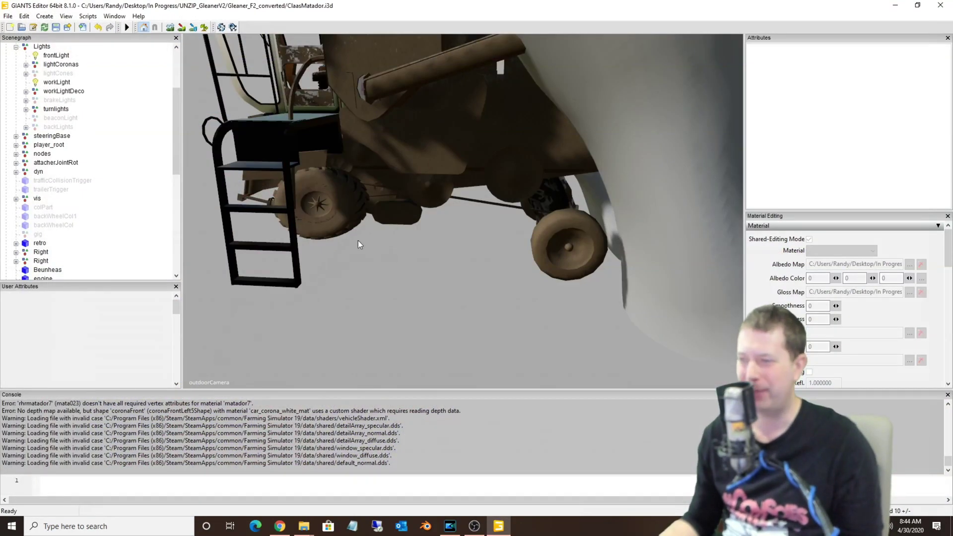
left_click(316, 191)
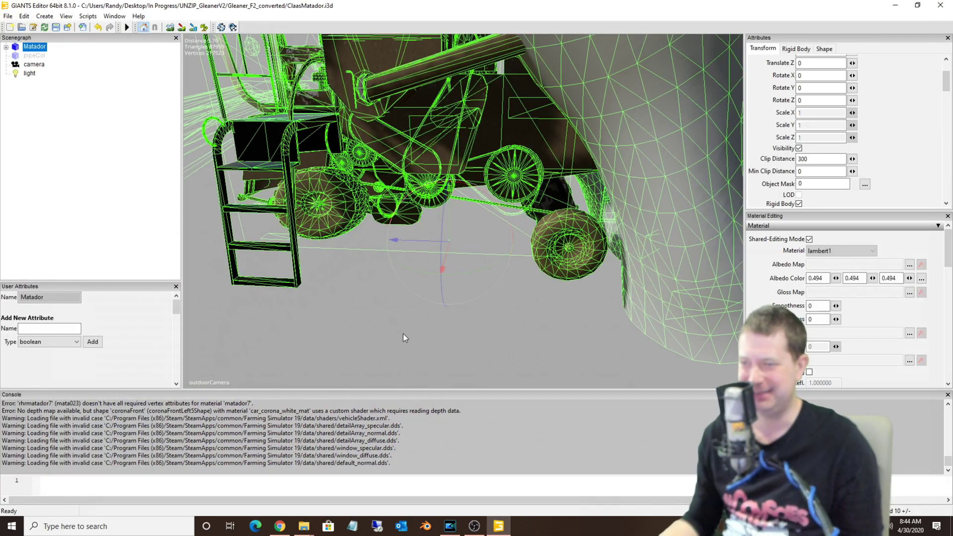
key("f")
scroll(389, 319, "up", 3)
scroll(391, 329, "down", 3)
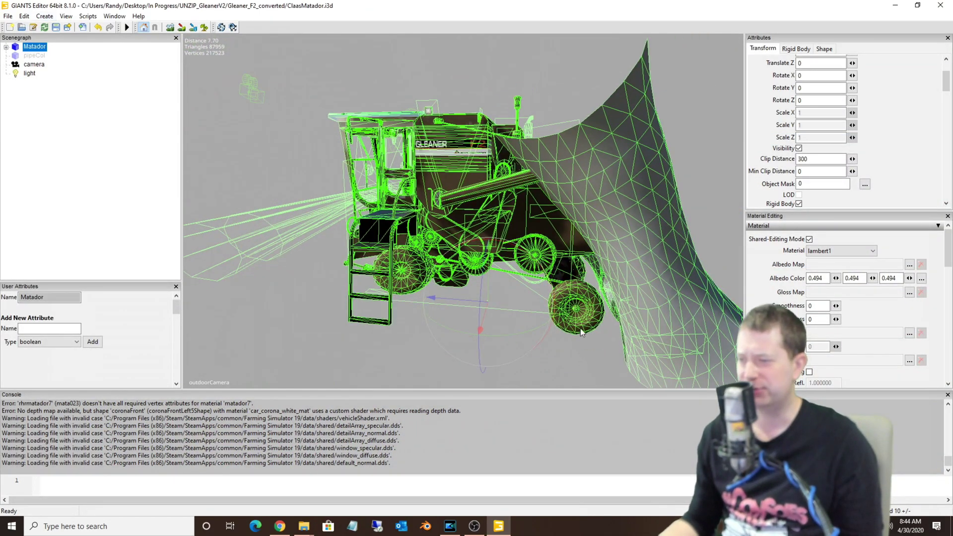
Step: Select the rear wheel rhlmatador7, duplicate it with Ctrl+D, and drag the copy onto Lights
left_click(581, 327)
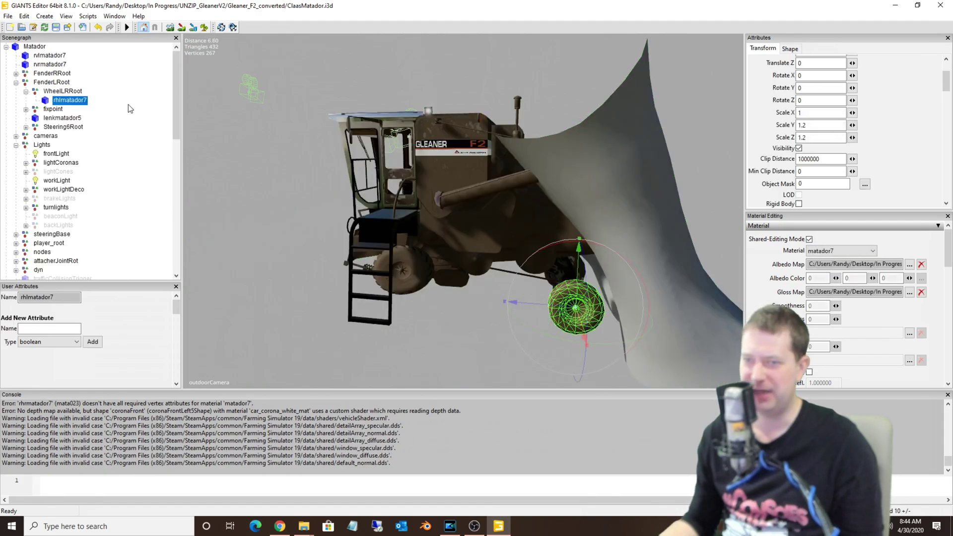
left_click(23, 16)
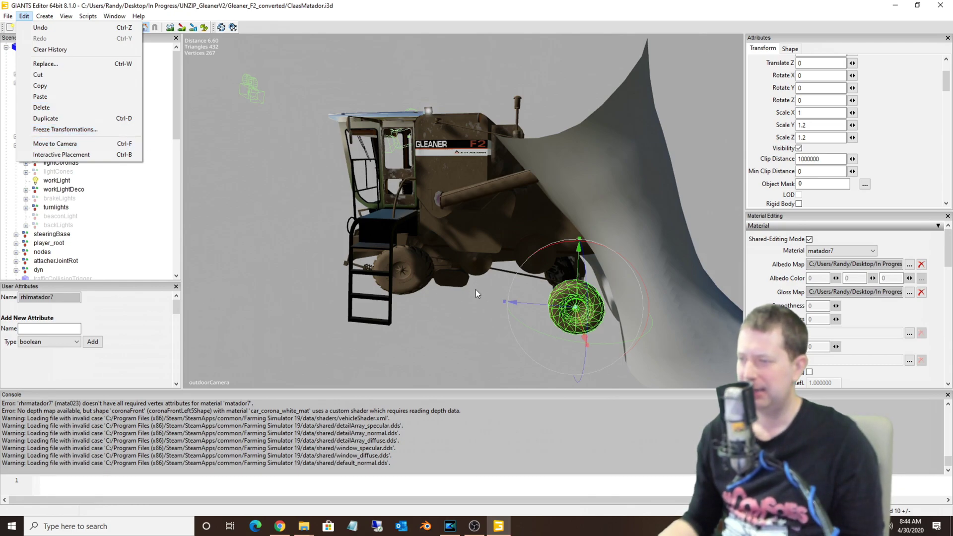
left_click(465, 328)
left_click(465, 327)
scroll(461, 330, "up", 3)
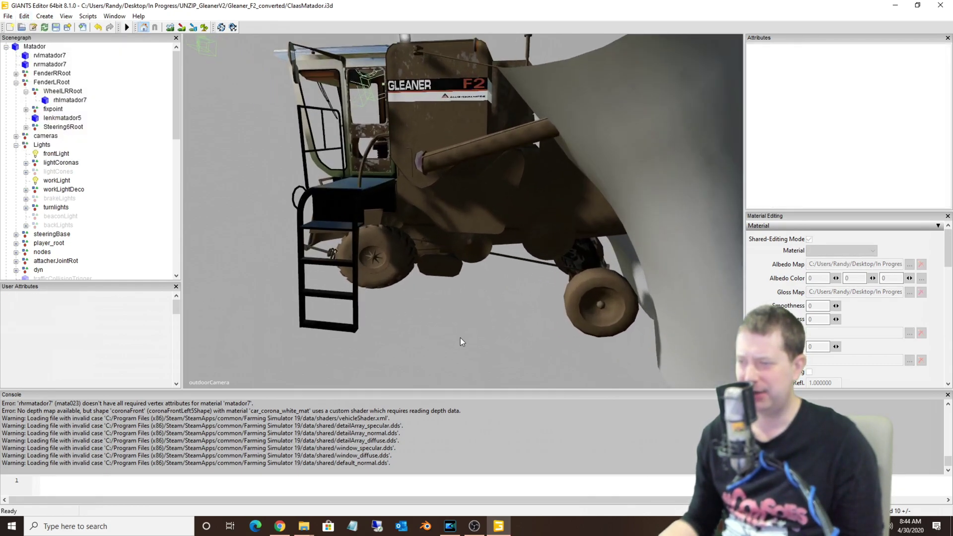
middle_click_drag(460, 337, 484, 335)
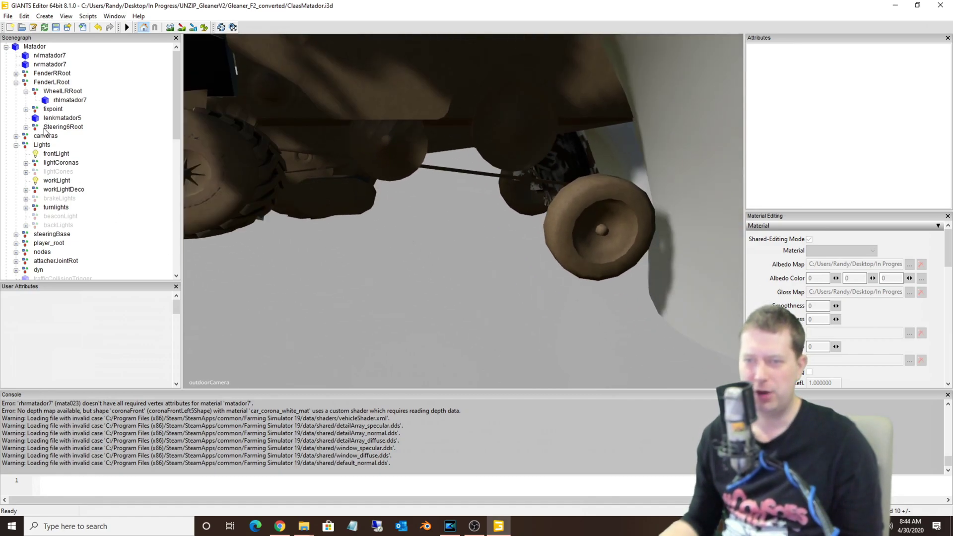
left_click(577, 261)
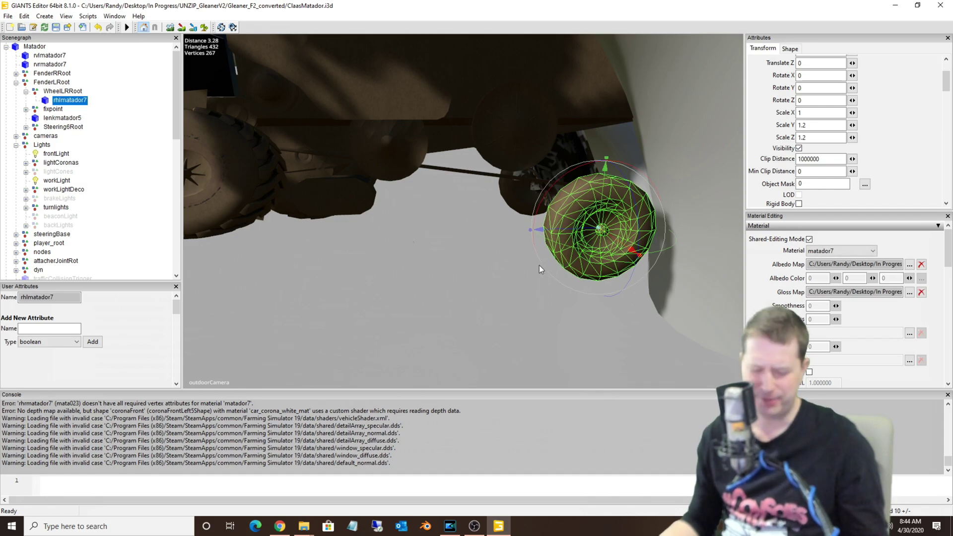
key("ctrl+d")
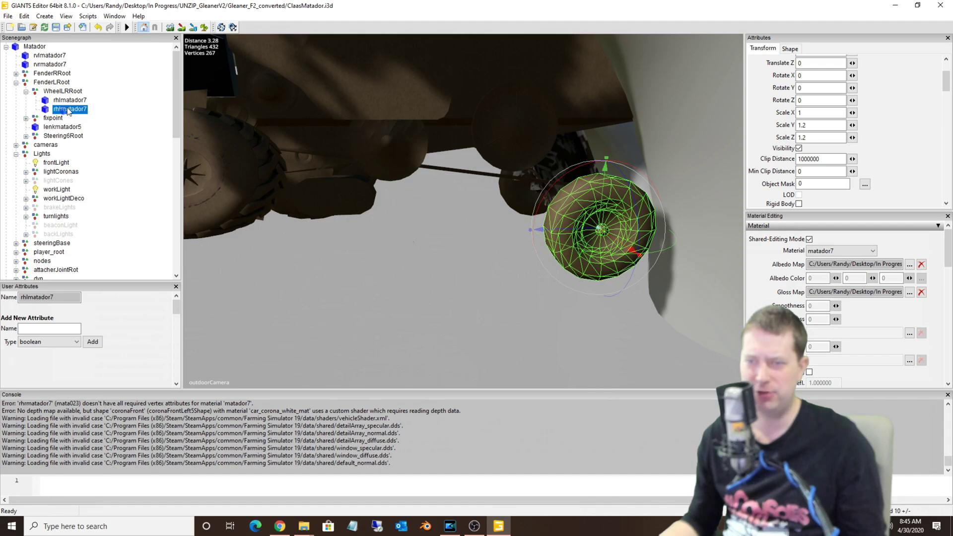
left_click_drag(68, 111, 41, 154)
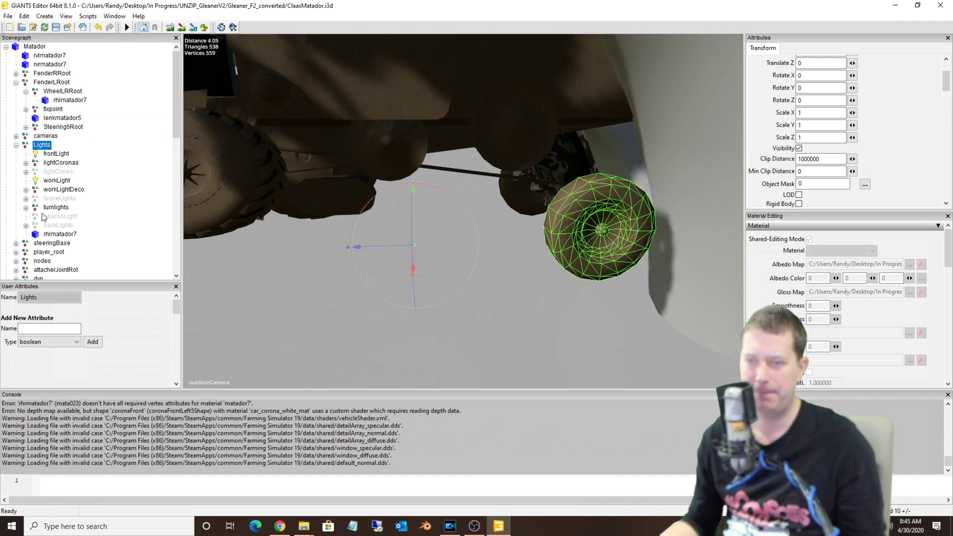
Step: Select the rhlmatador7 copy under Lights, at translate 1.01, 0.494, -1.66, and zoom out
left_click(59, 234)
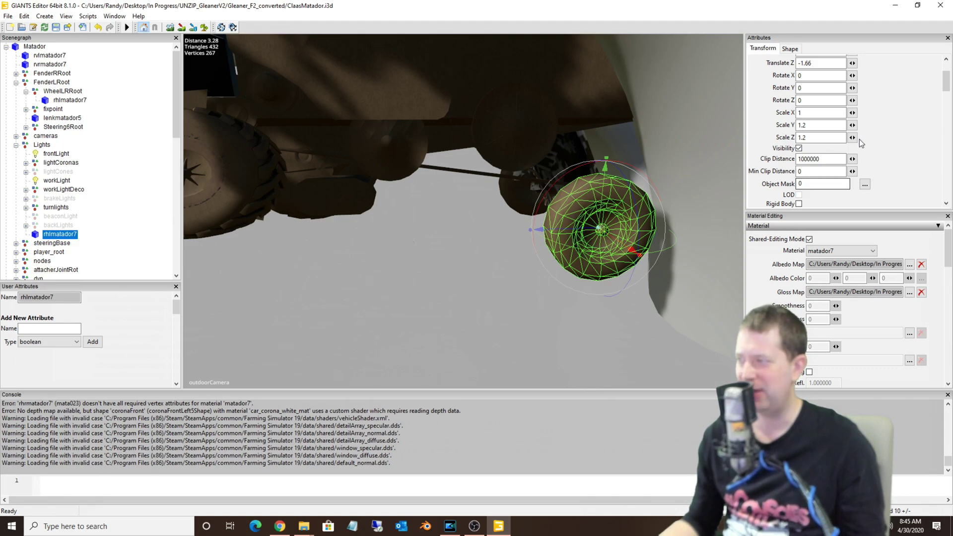
scroll(876, 134, "up", 2)
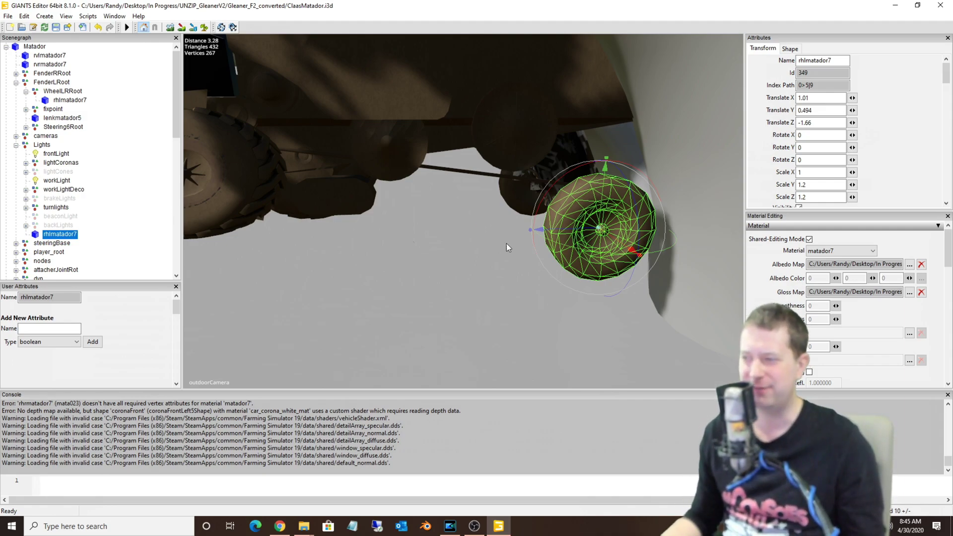
scroll(376, 265, "down", 5)
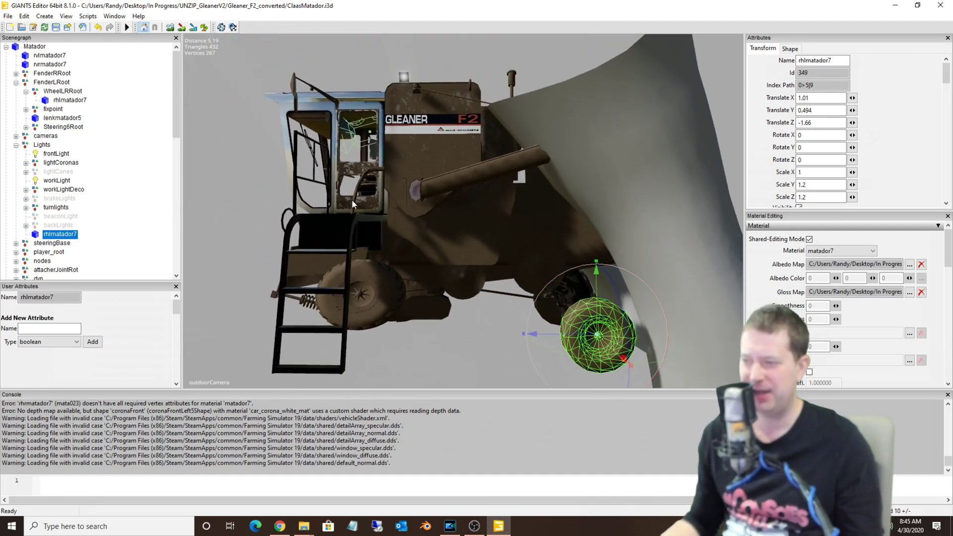
Step: Freeze only the rear wheel's translation, Preserve Instances off, leaving translate 0, 0, 0
left_click(24, 15)
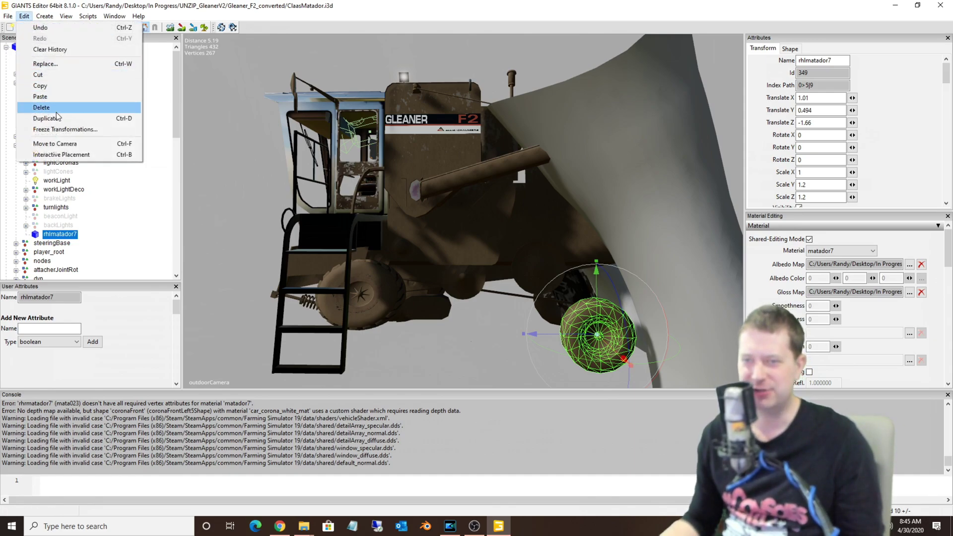
left_click(55, 129)
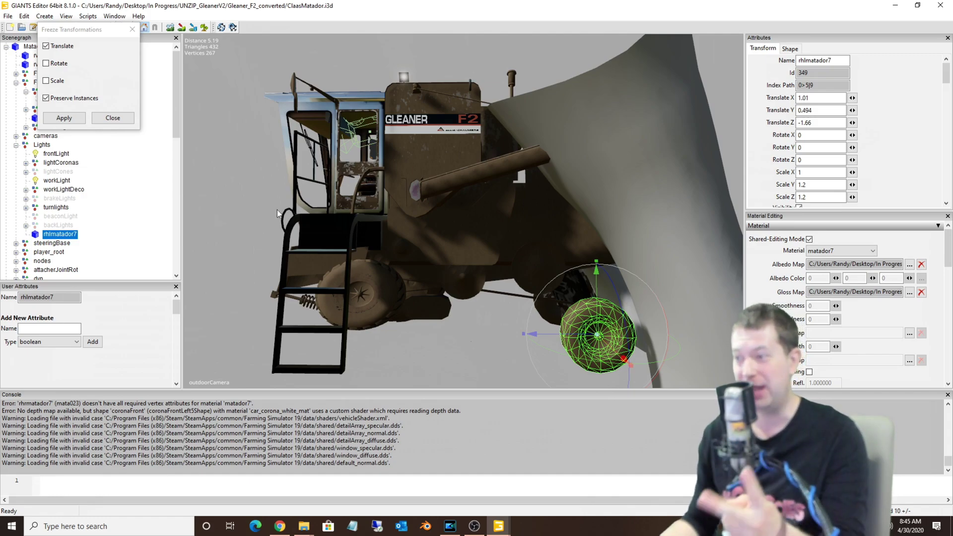
left_click(542, 323)
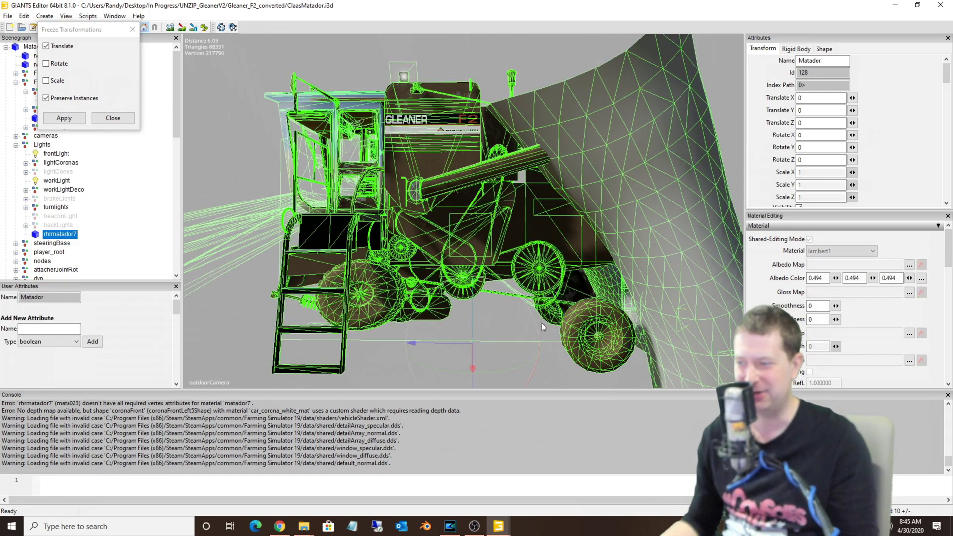
left_click(583, 355)
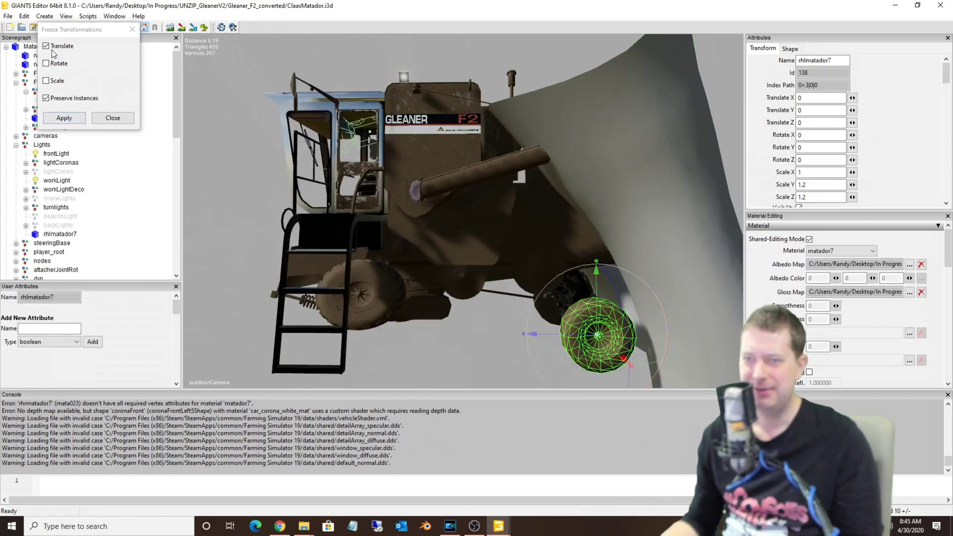
left_click(68, 119)
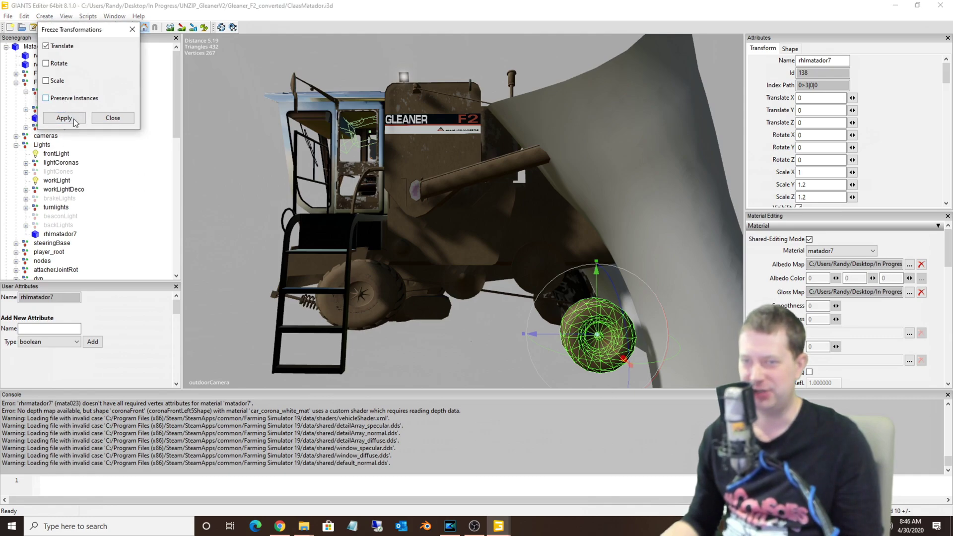
left_click(113, 117)
middle_click_drag(544, 349, 437, 302)
scroll(436, 302, "up", 5)
middle_click_drag(463, 343, 425, 269)
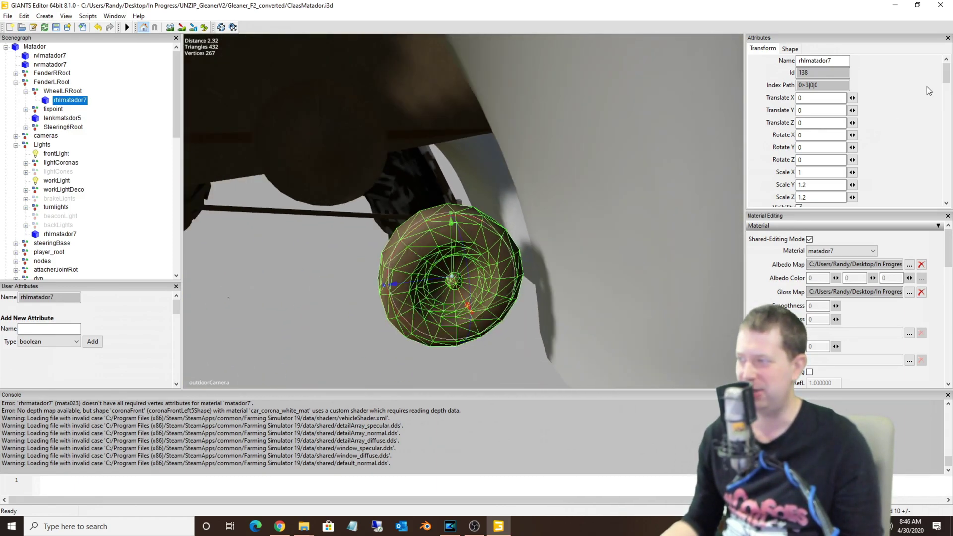
Step: Slide the rhlmatador7 wheel along Z to 0.7 and centre the view on it
left_click(810, 99)
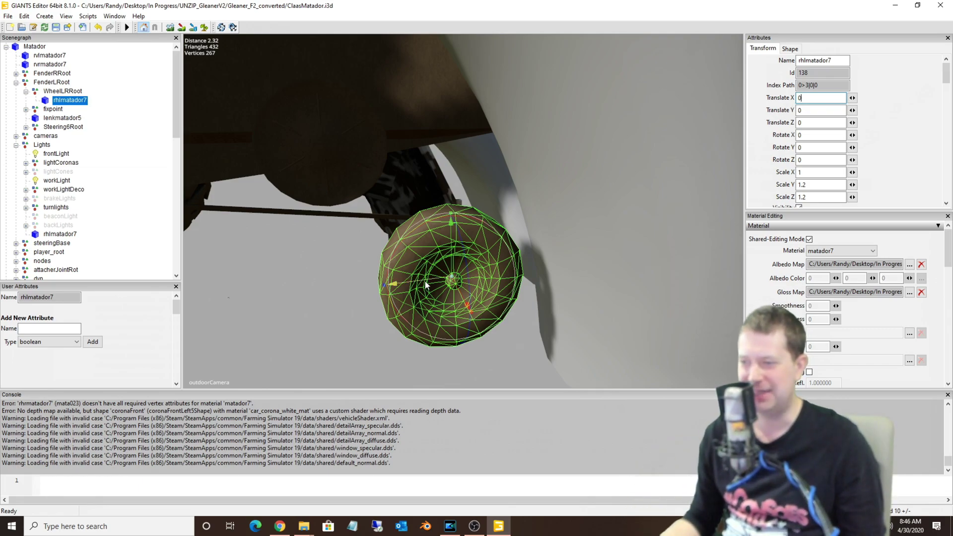
left_click_drag(426, 286, 206, 266)
key("f")
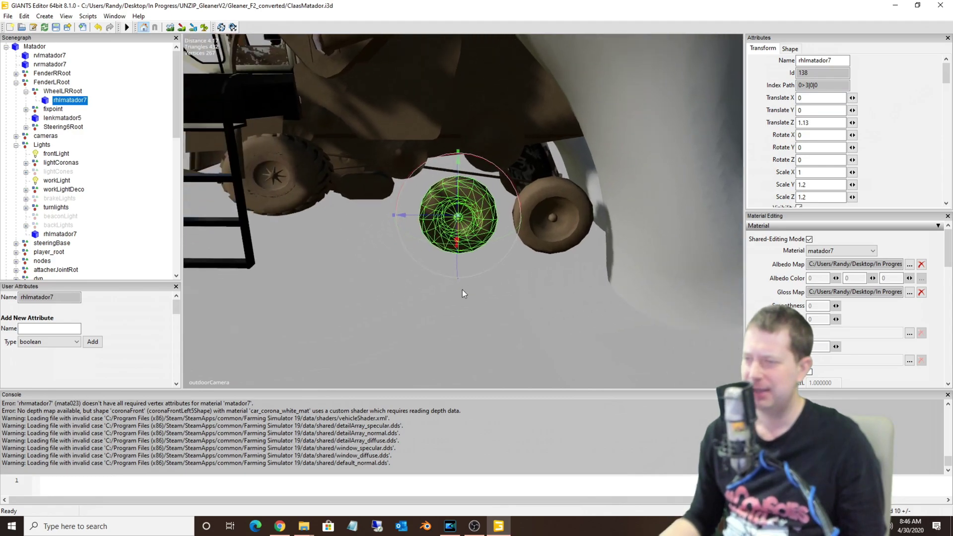
scroll(454, 235, "up", 3)
scroll(457, 238, "down", 4)
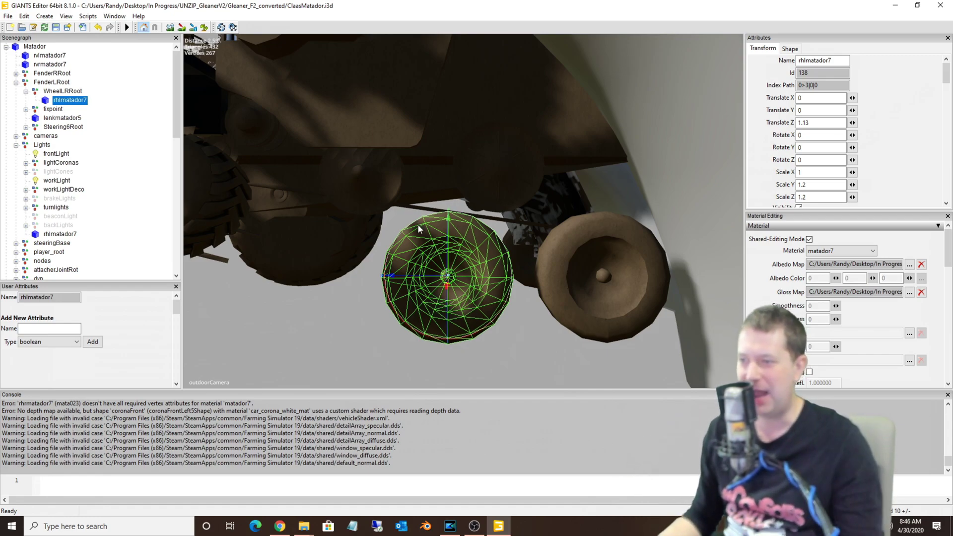
middle_click_drag(426, 278, 482, 277)
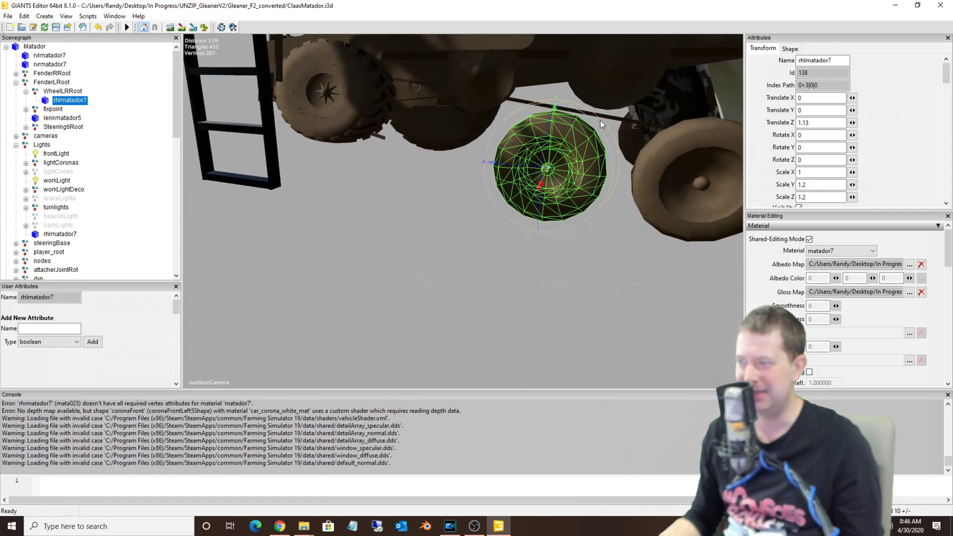
Step: Tilt the wheel around its X axis, then undo the rotation and move
left_click_drag(599, 120, 591, 186)
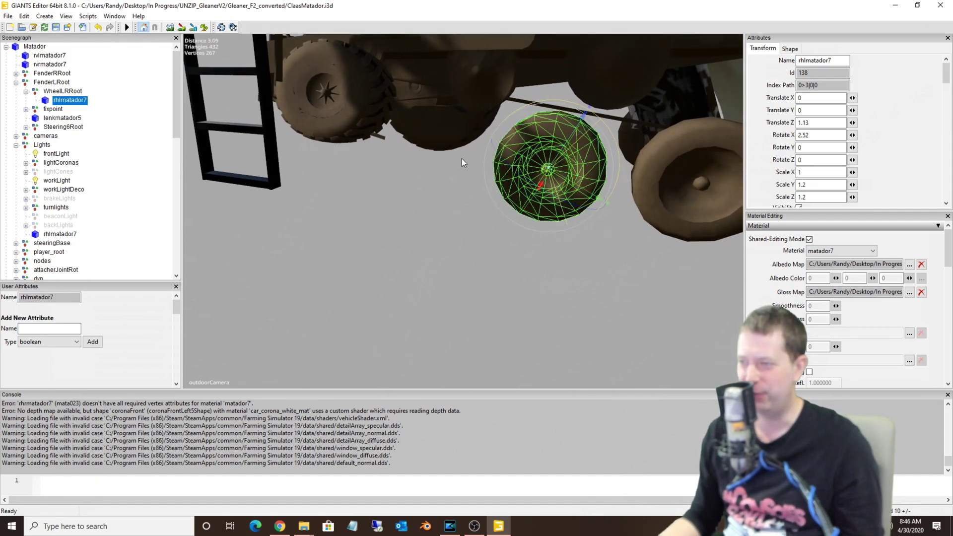
left_click_drag(461, 163, 603, 176)
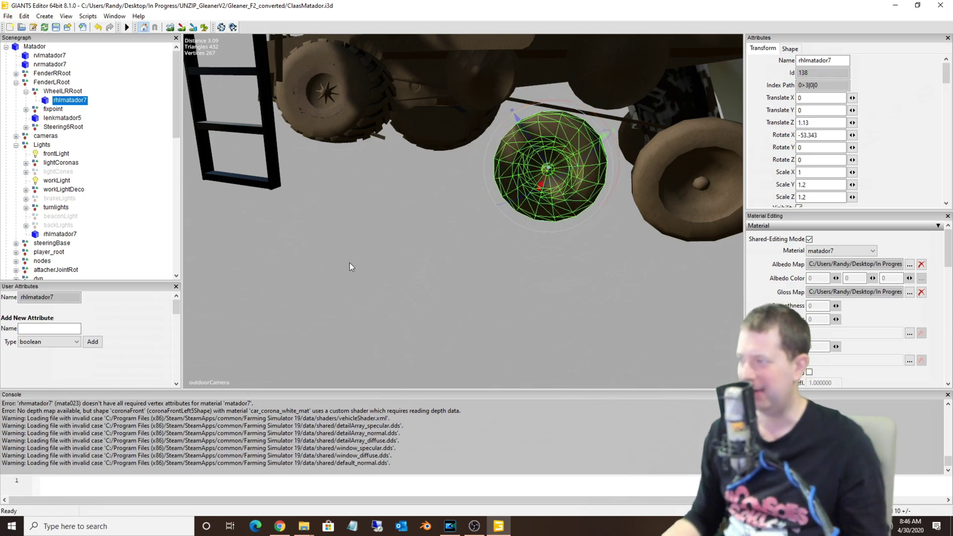
key("ctrl+z")
key("ctrl+z")
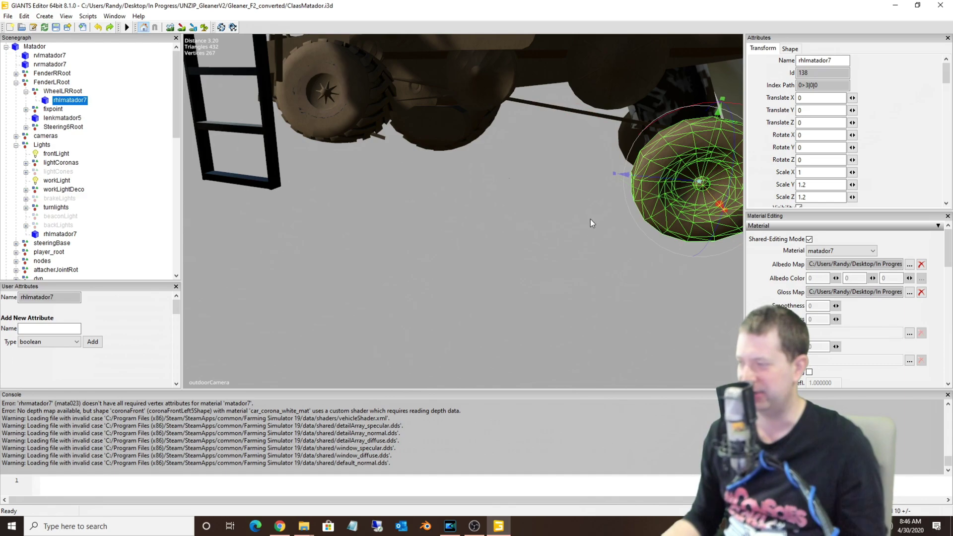
Step: Reselect the rhlmatador7 wheel and spin it around X to about -114 degrees
left_click(557, 192)
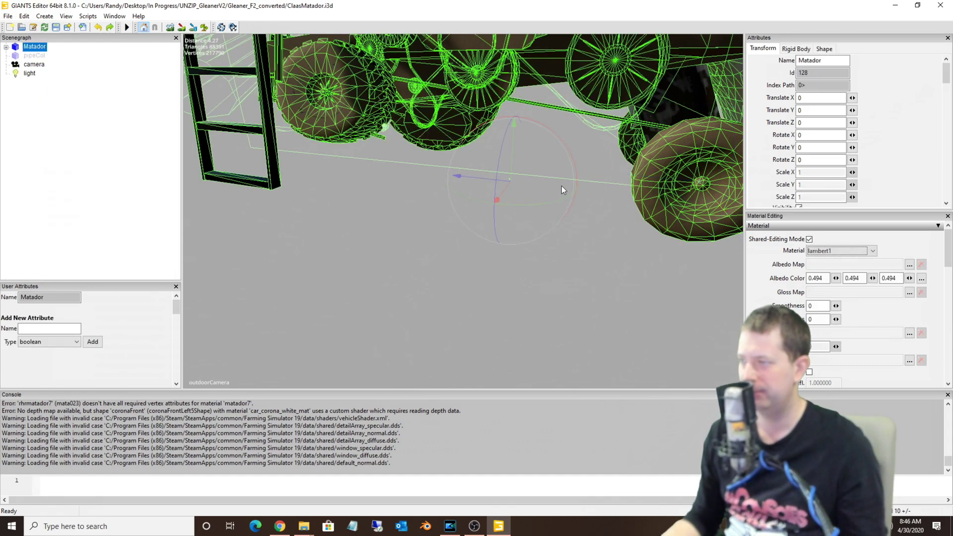
left_click(628, 217)
left_click(232, 257)
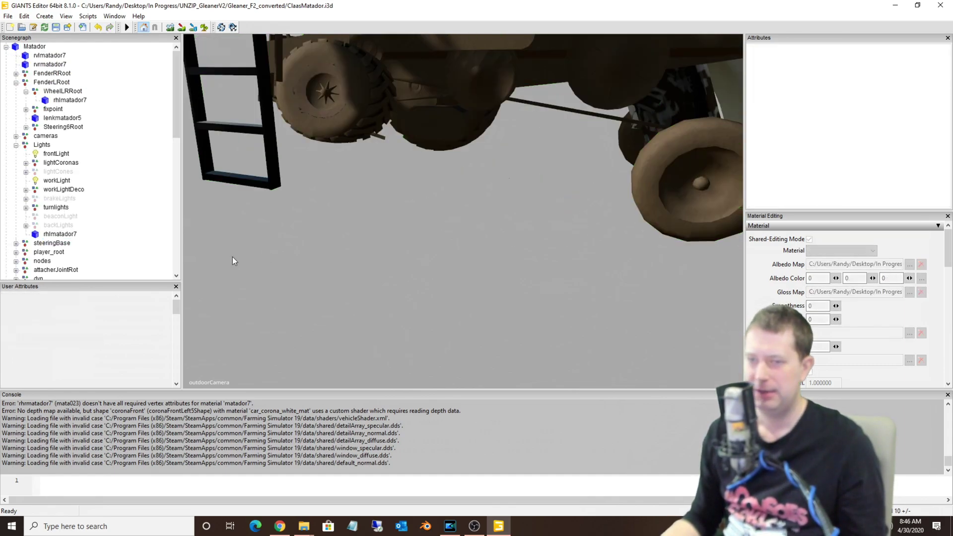
key("ctrl+z")
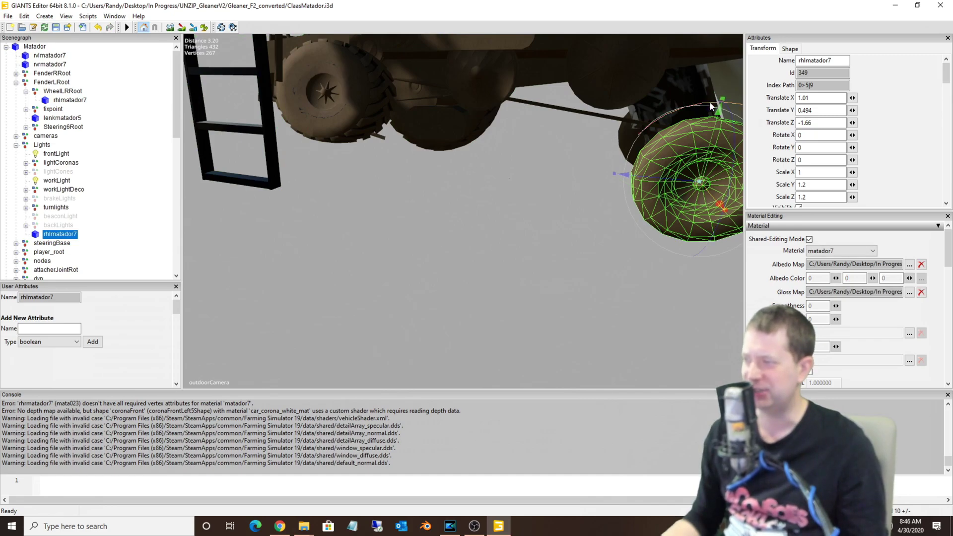
left_click_drag(708, 105, 761, 256)
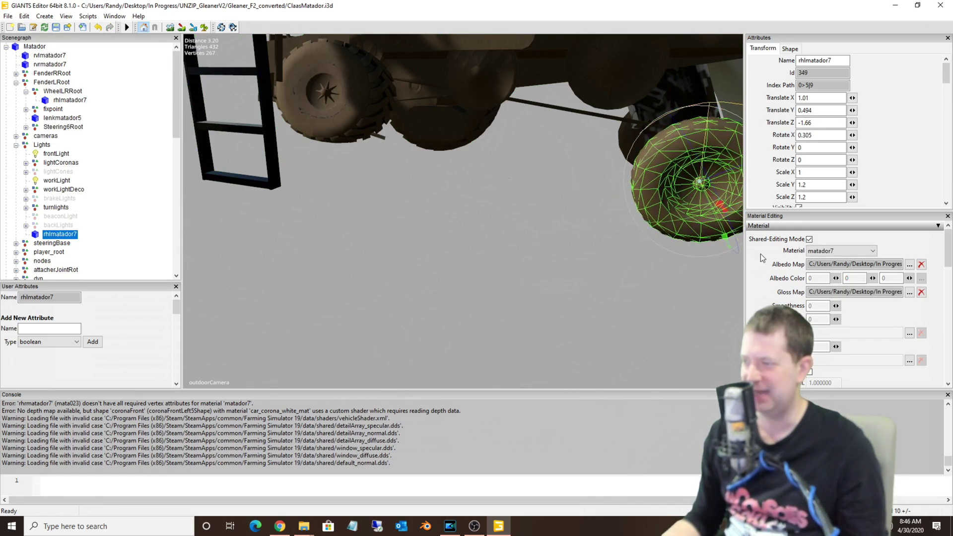
left_click_drag(636, 117, 706, 191)
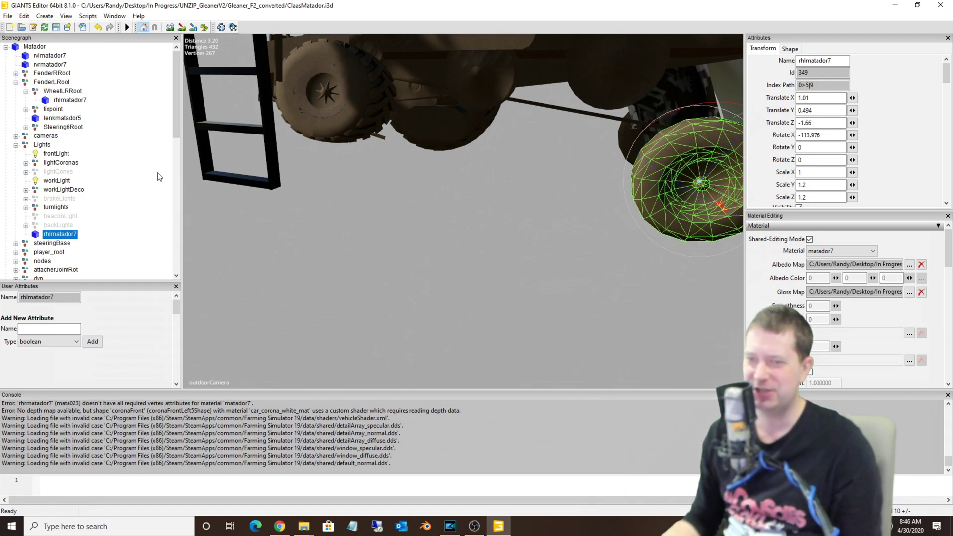
Step: Rotate the Lights group around X, then undo that rotation
left_click(41, 144)
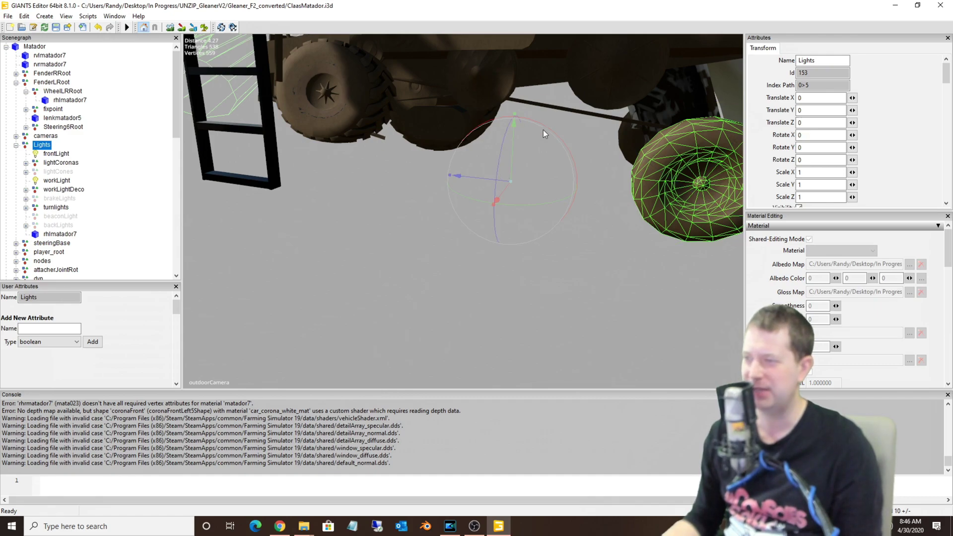
left_click_drag(543, 127, 416, 128)
key("ctrl+z")
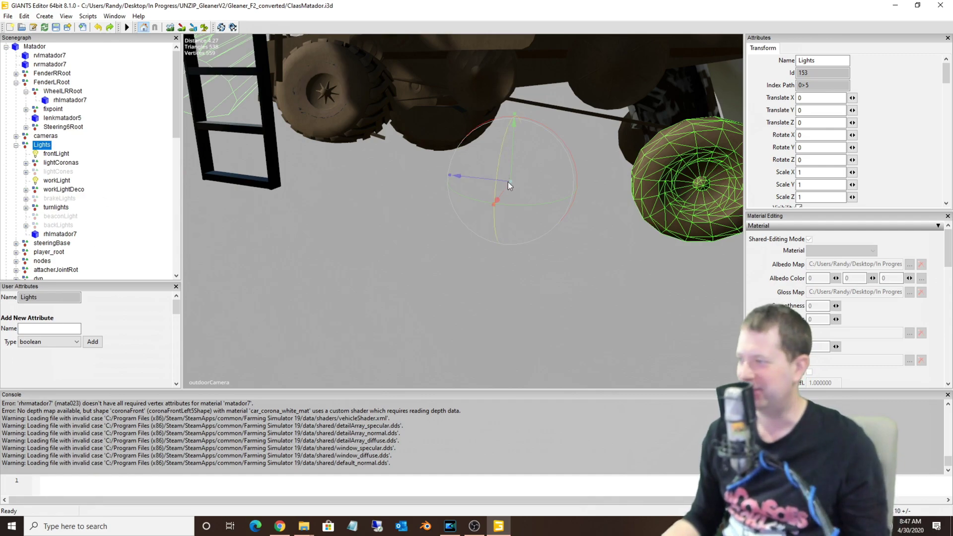
Step: Freeze the Lights rhlmatador7 wheel's translation to zero with Freeze Transformations
left_click(54, 235)
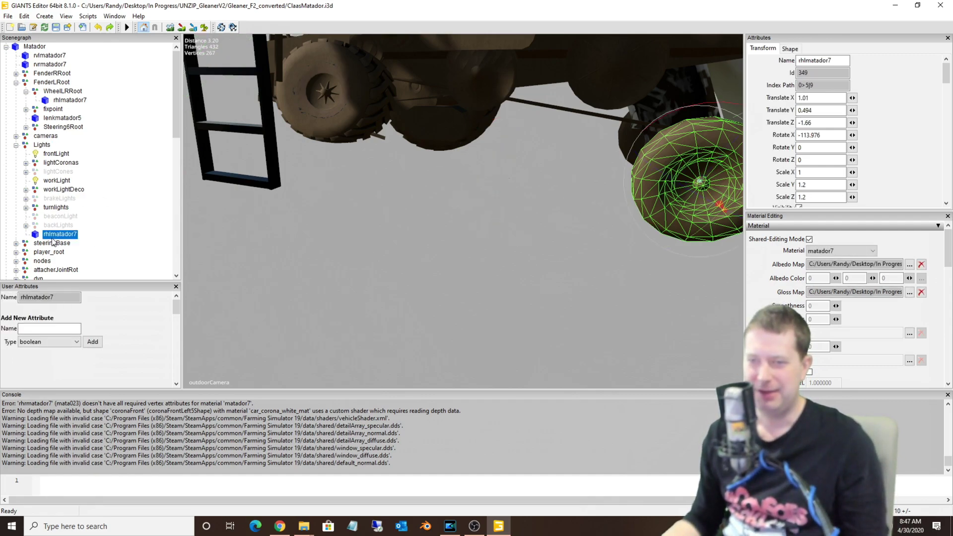
left_click(23, 15)
left_click(24, 15)
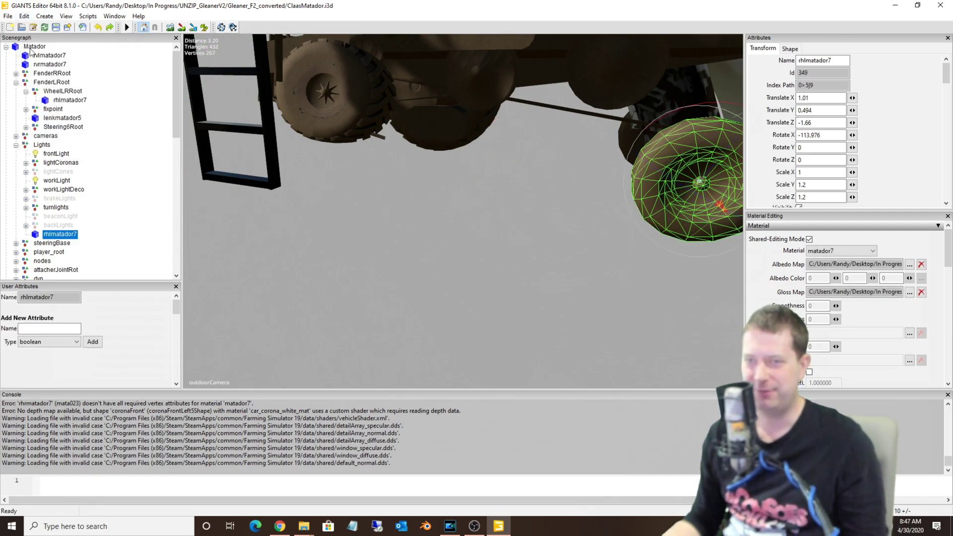
left_click(24, 15)
left_click(56, 129)
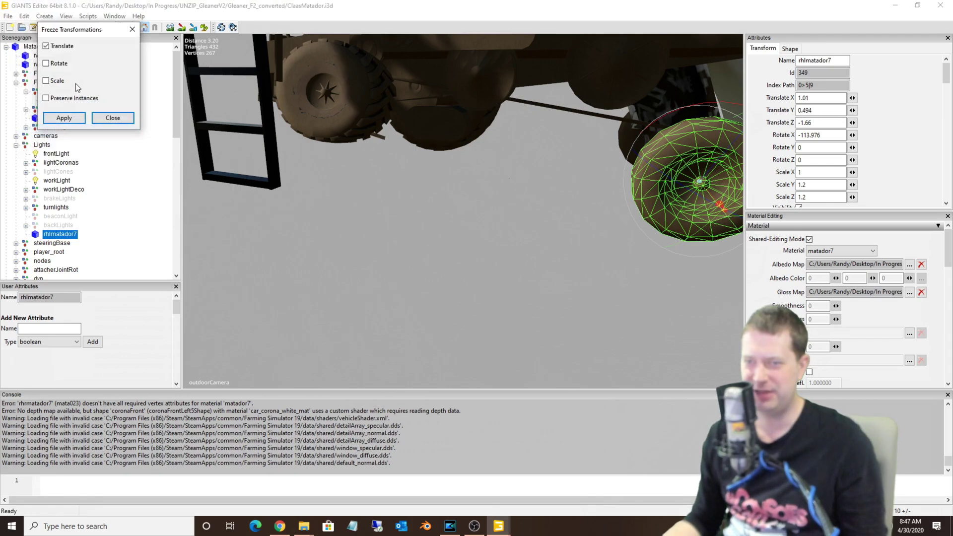
left_click(64, 118)
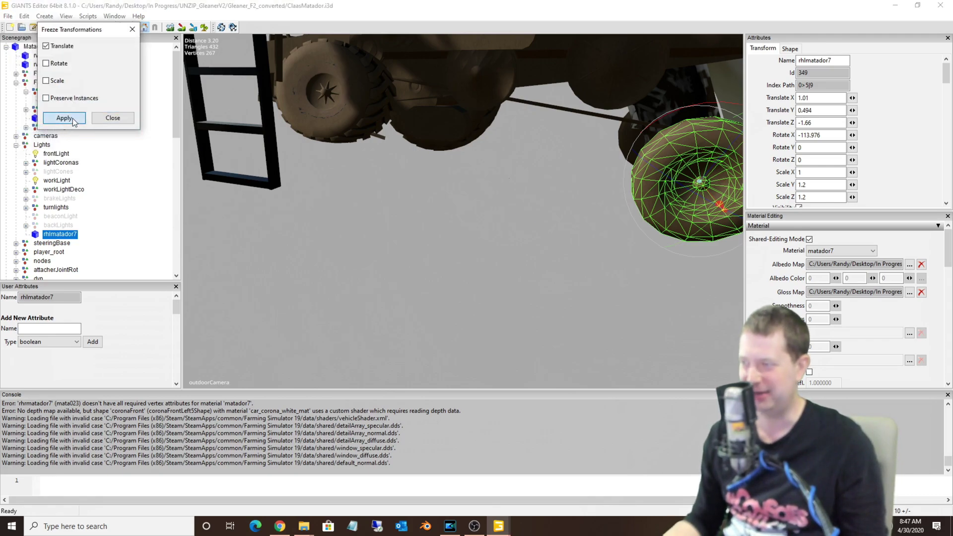
left_click(112, 118)
scroll(470, 195, "up", 5)
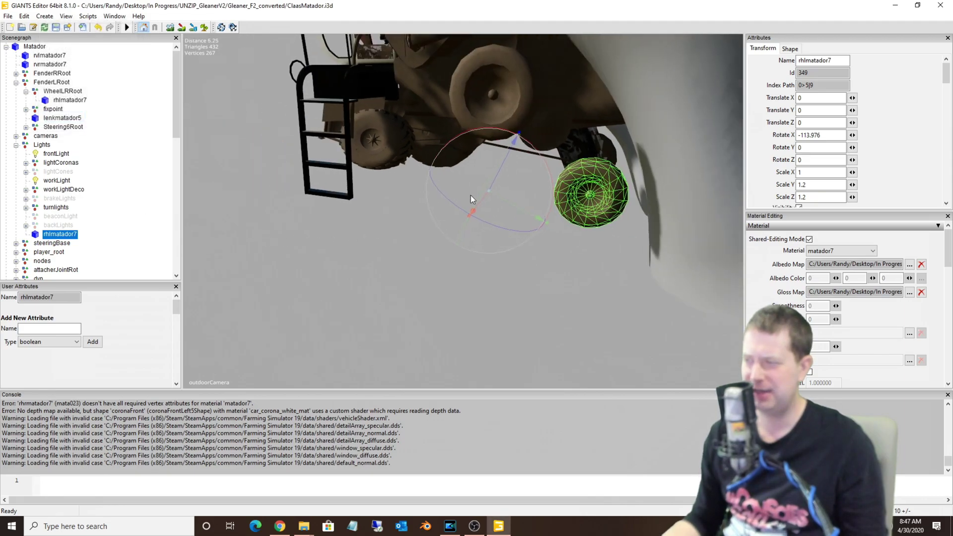
scroll(502, 207, "down", 4)
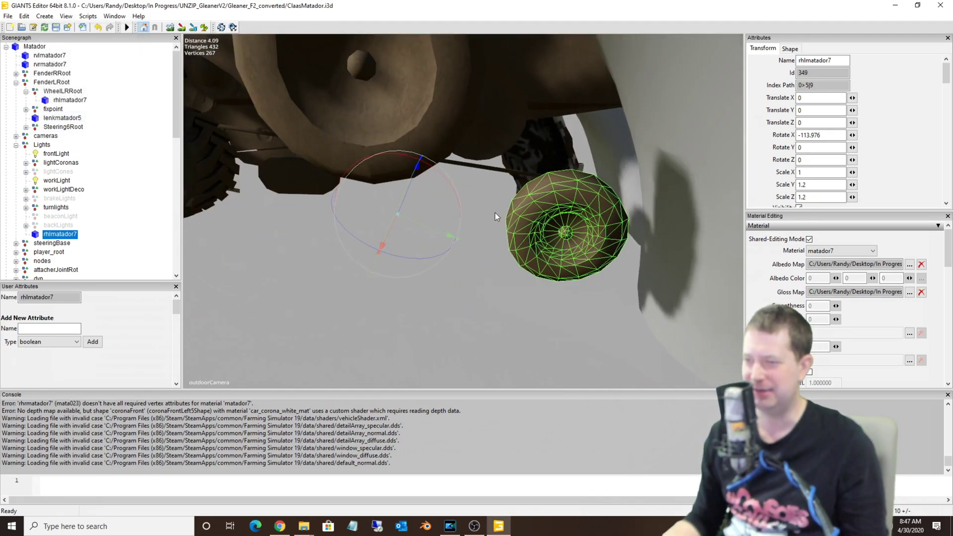
mouse_move(428, 225)
left_mouse_down()
mouse_move(323, 203)
mouse_move(434, 229)
mouse_move(425, 224)
left_mouse_up()
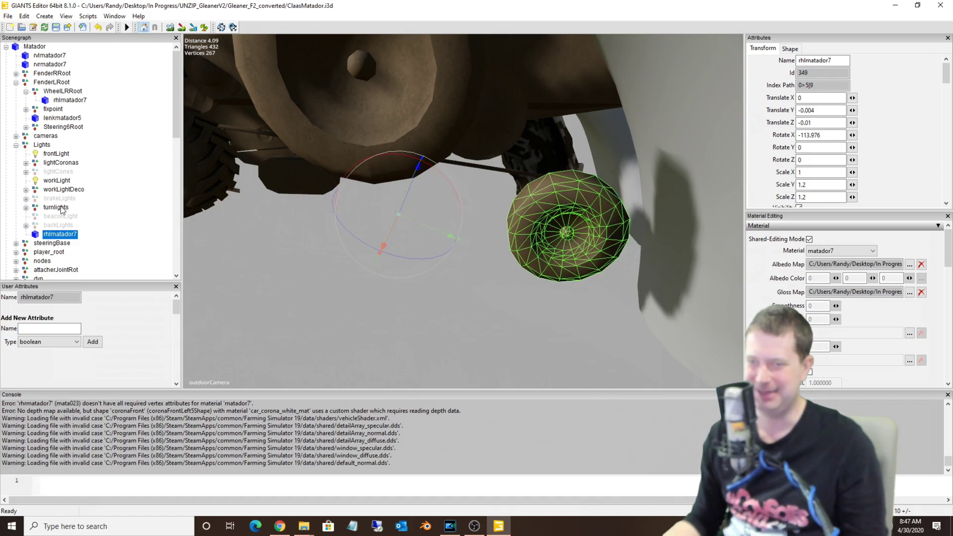
Step: Select the WheelLRRoot rhlmatador7 wheel and rotate it around X to about 26 degrees
left_click(70, 100)
scroll(358, 305, "down", 3)
mouse_move(358, 305)
right_mouse_down()
mouse_move(336, 258)
mouse_move(347, 266)
mouse_move(337, 303)
mouse_move(358, 260)
mouse_move(352, 312)
mouse_move(359, 303)
right_mouse_up()
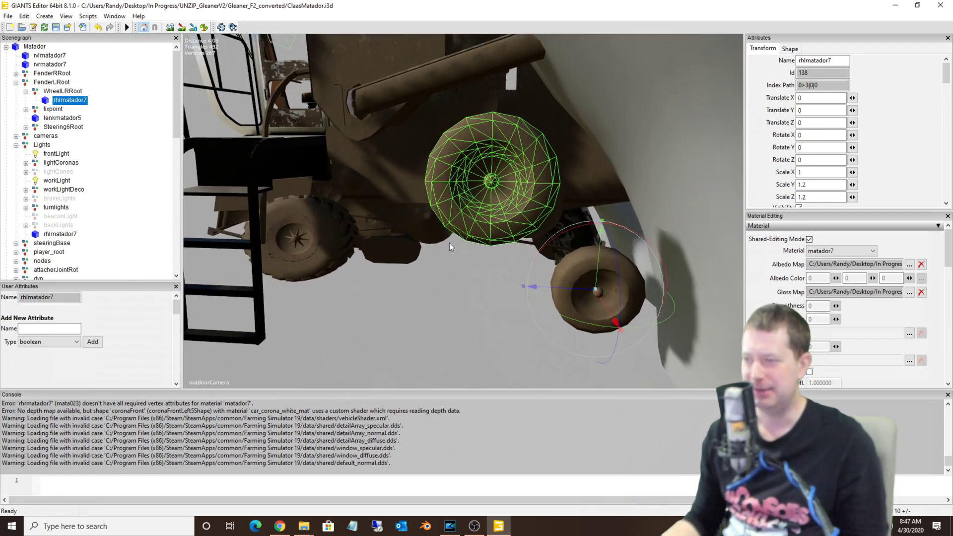
left_click(488, 180)
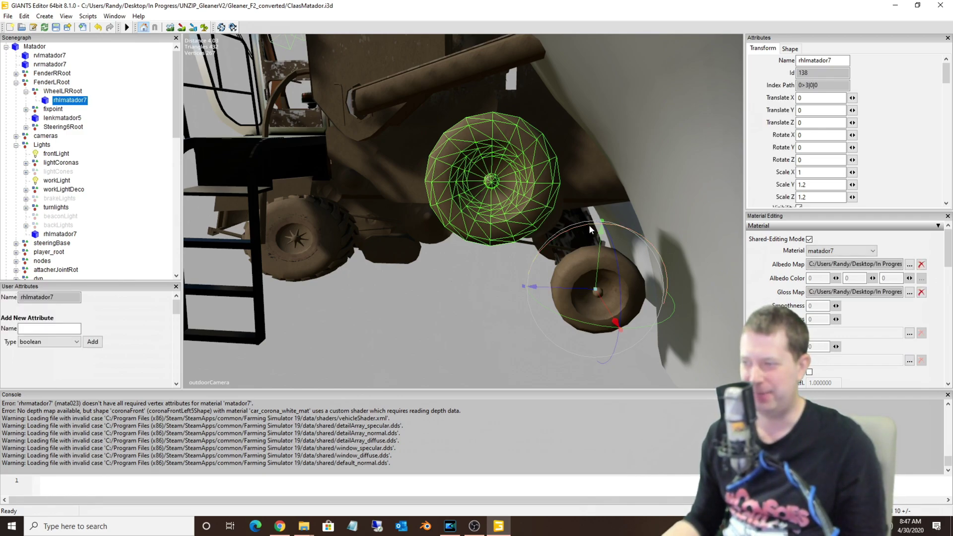
left_click_drag(589, 224, 397, 238)
Step: Add an empty Transform Group at the scene root, then browse the Create > Primitives submenu
left_click(44, 16)
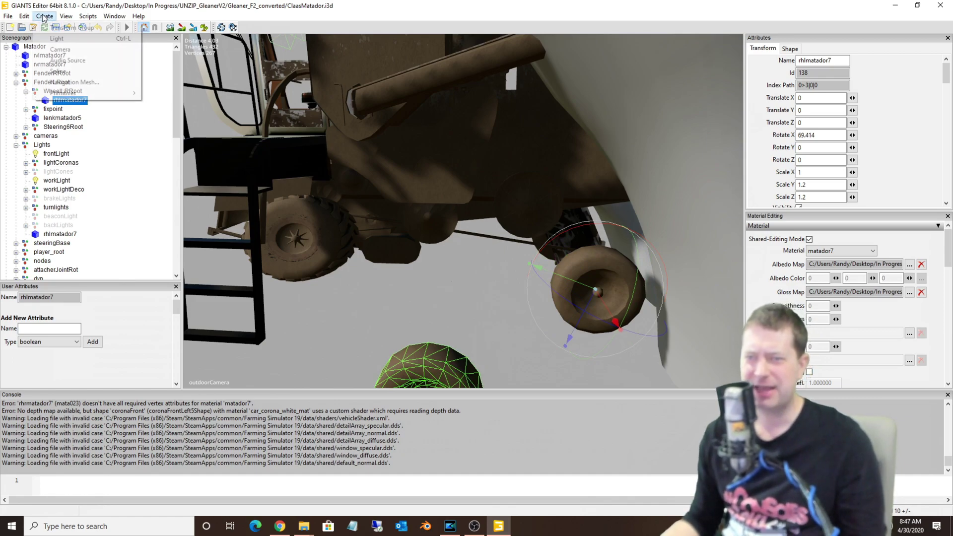
left_click(69, 28)
left_click_drag(177, 93, 171, 240)
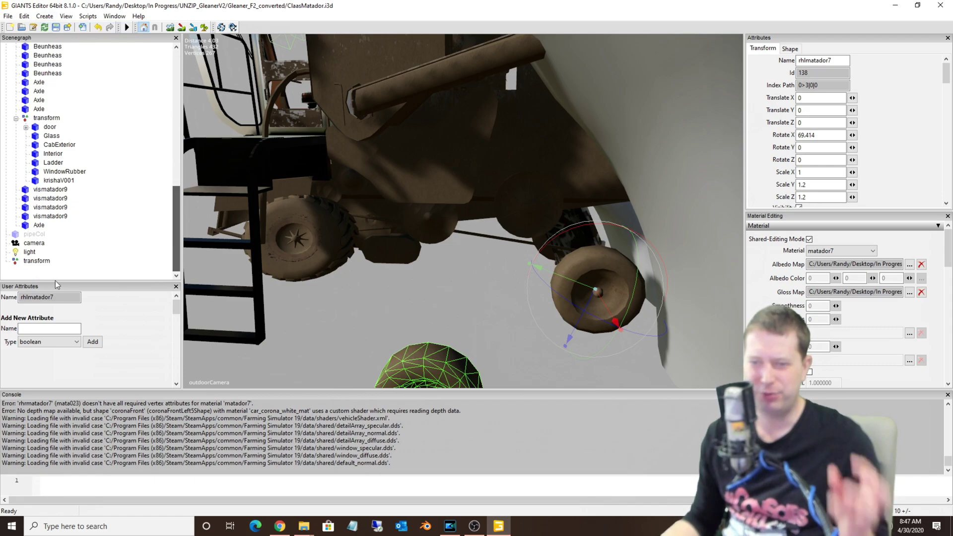
left_click(45, 15)
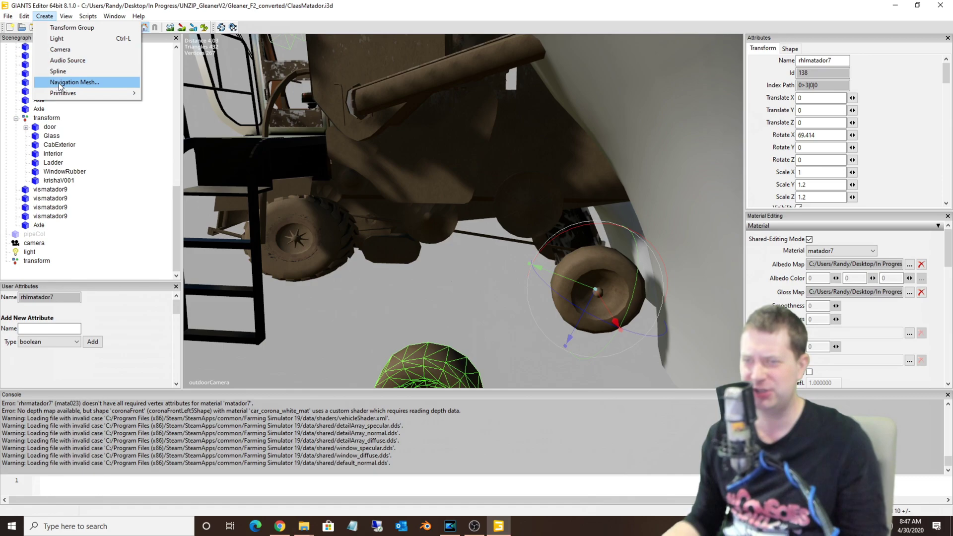
mouse_move(63, 93)
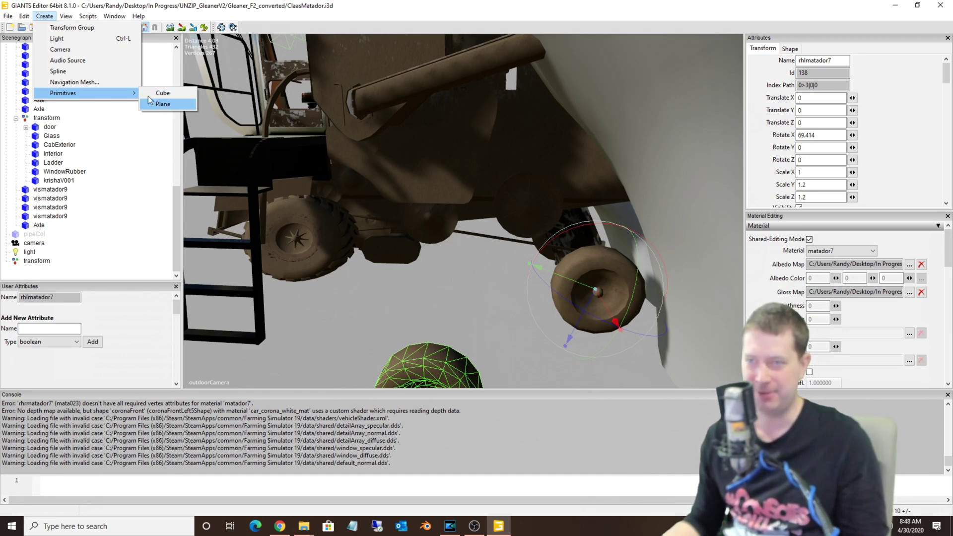
Step: Preview the viewport through the indoorCamera, then switch back to the free camera
left_click(66, 16)
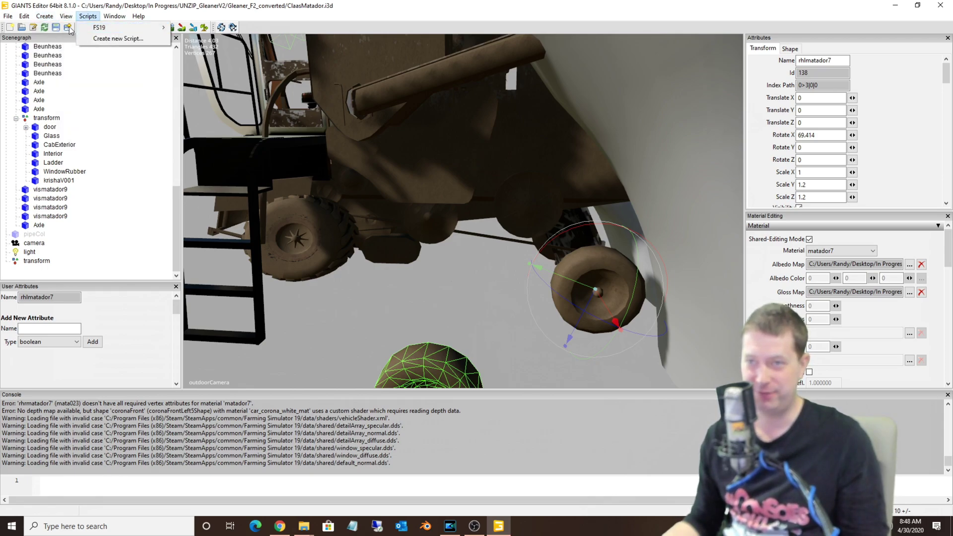
left_click(66, 16)
left_click(66, 16)
left_click(66, 16)
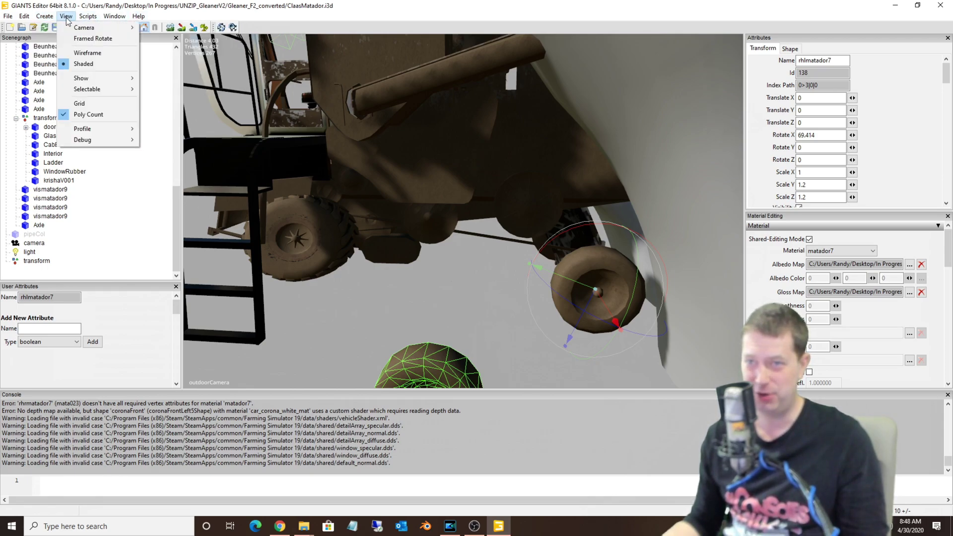
mouse_move(100, 26)
left_click(157, 38)
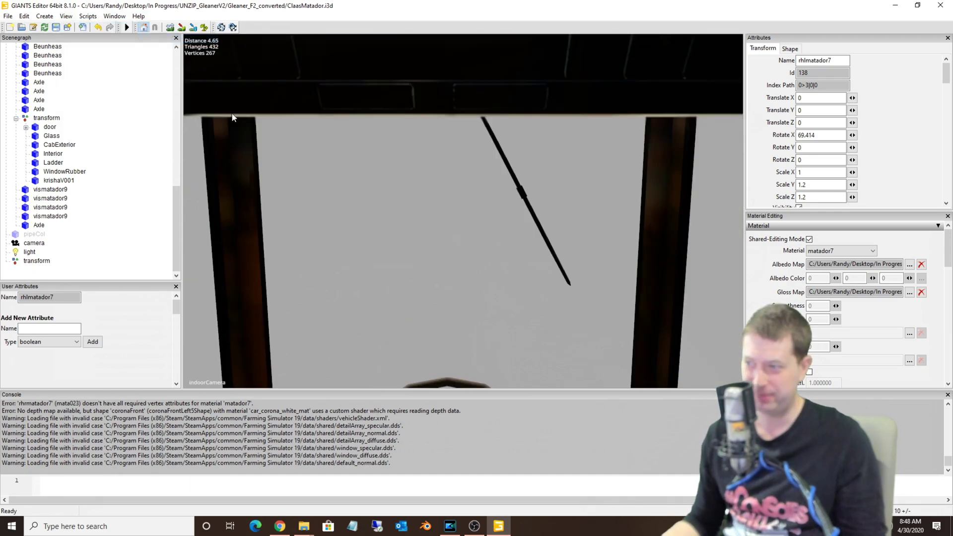
left_click(65, 15)
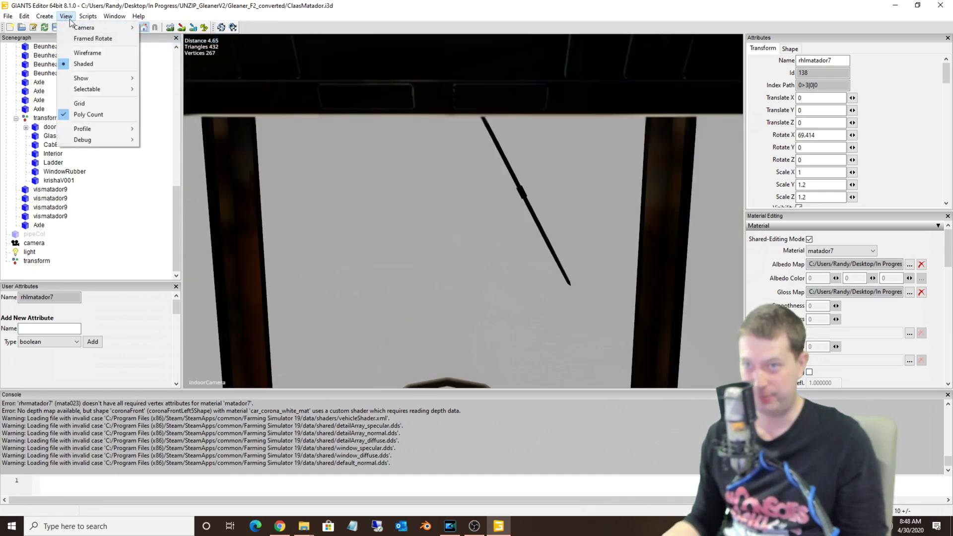
mouse_move(99, 36)
left_click(172, 49)
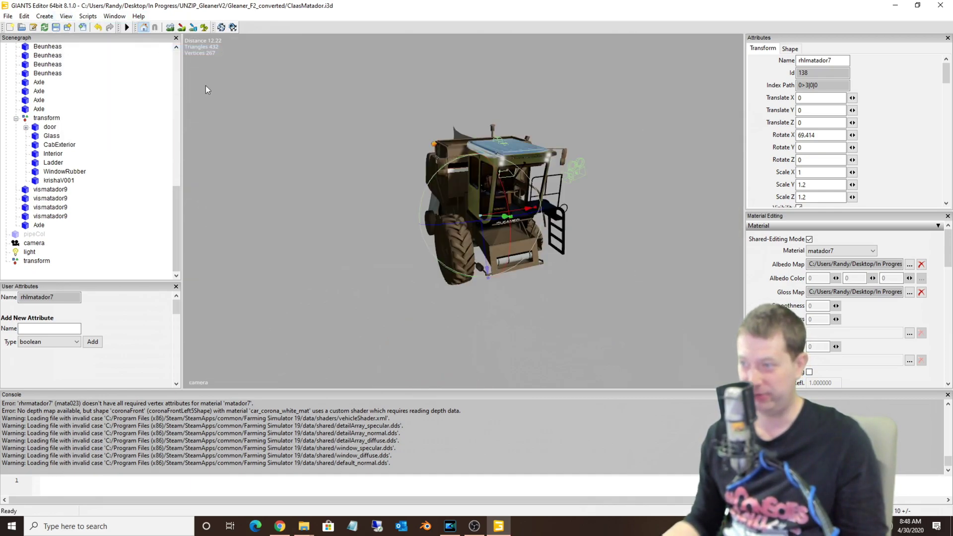
Step: View the scene through the outdoorCamera and orbit and zoom in on the harvester's side
scroll(393, 148, "up", 5)
scroll(378, 151, "down", 3)
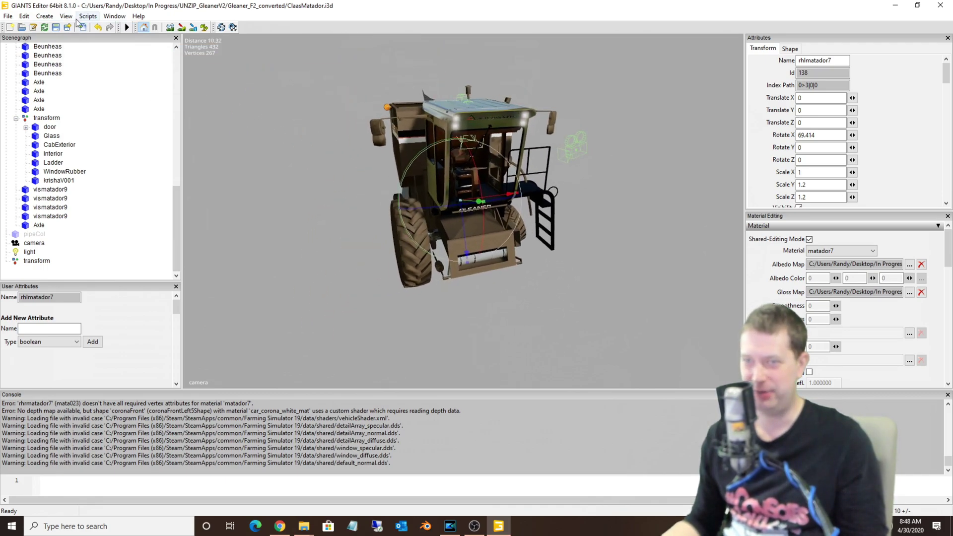
left_click(65, 16)
mouse_move(77, 28)
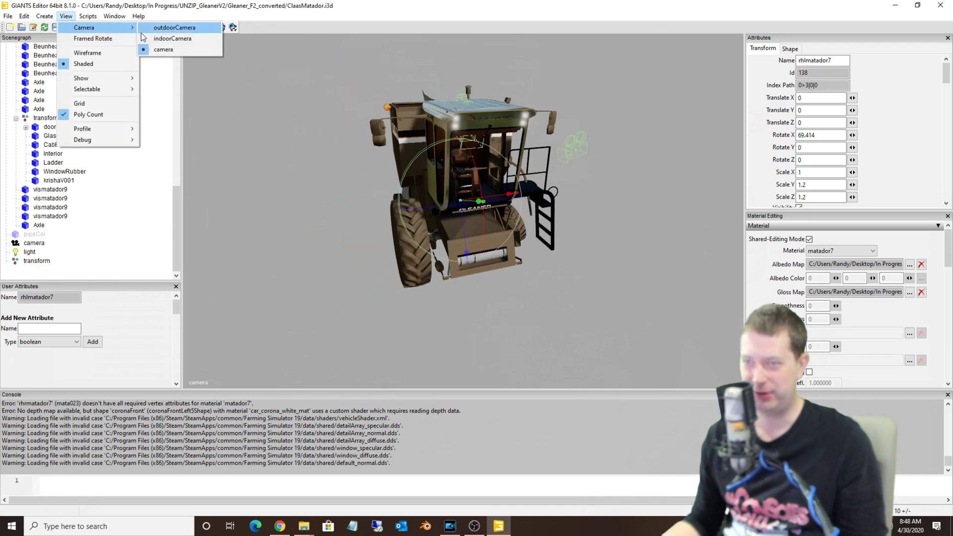
left_click(159, 35)
scroll(314, 138, "down", 5)
right_click_drag(314, 139, 342, 198)
scroll(269, 143, "up", 3)
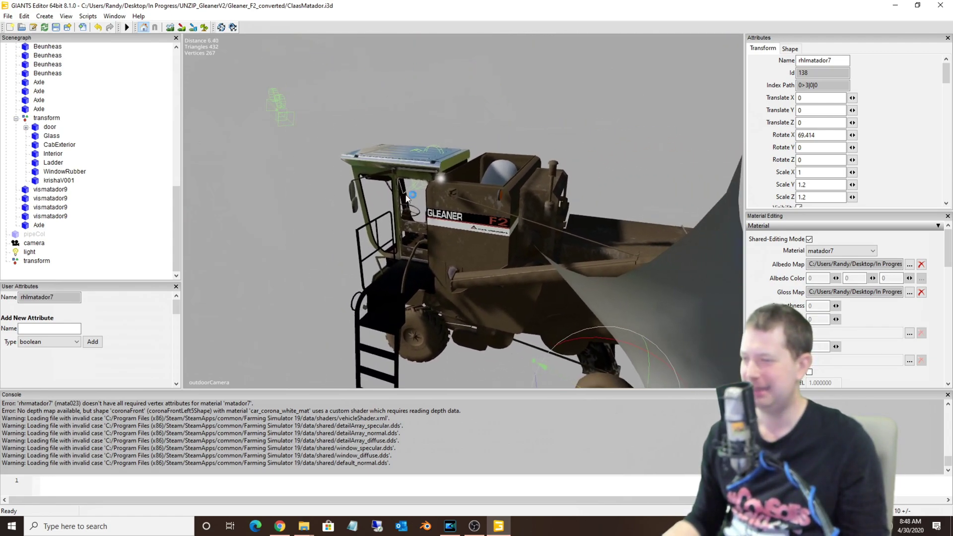
left_click(66, 17)
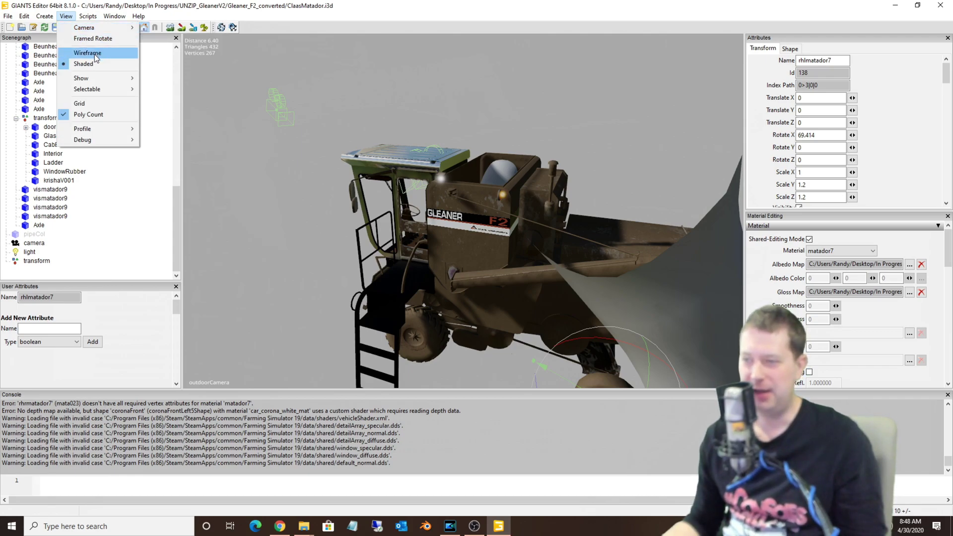
mouse_move(94, 78)
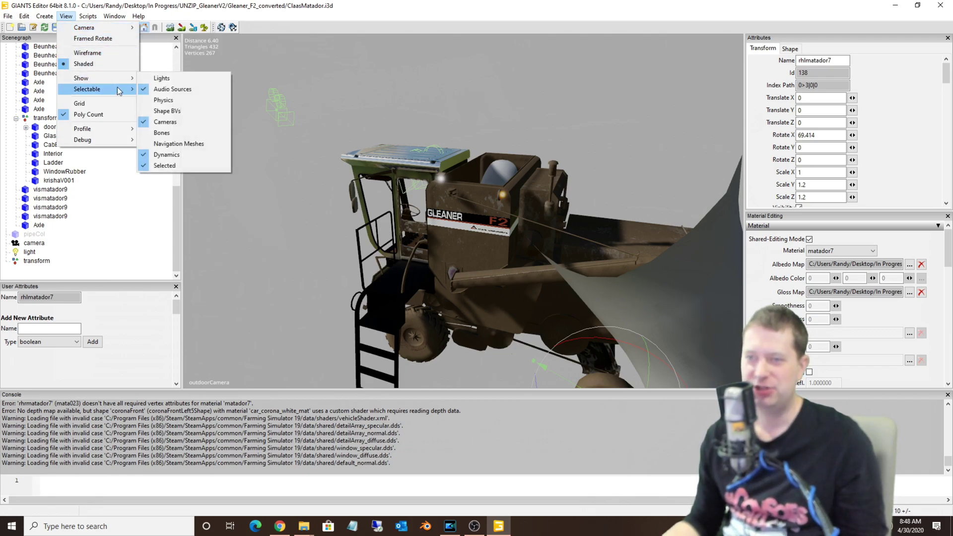
left_click(154, 78)
middle_click_drag(351, 118, 303, 142)
scroll(302, 141, "up", 5)
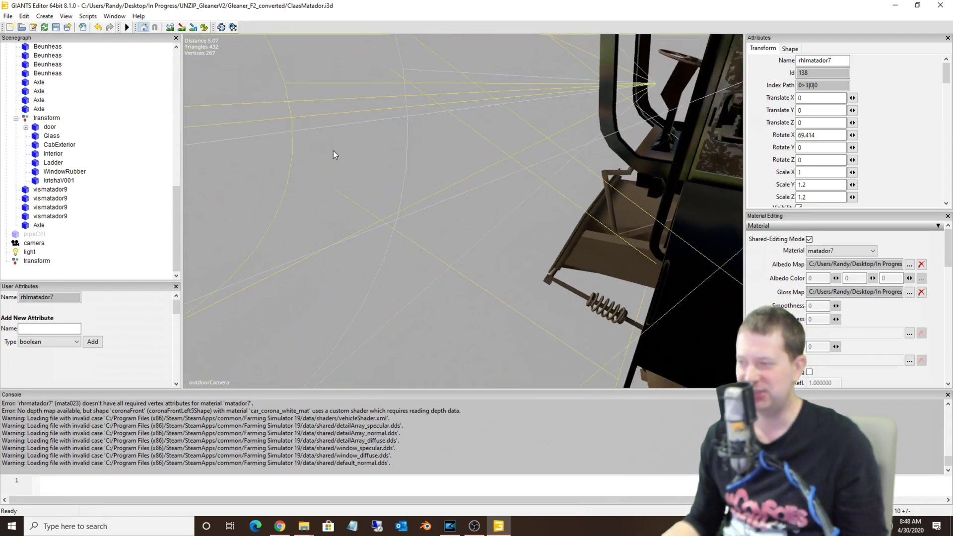
scroll(395, 139, "down", 5)
middle_click_drag(395, 139, 249, 141)
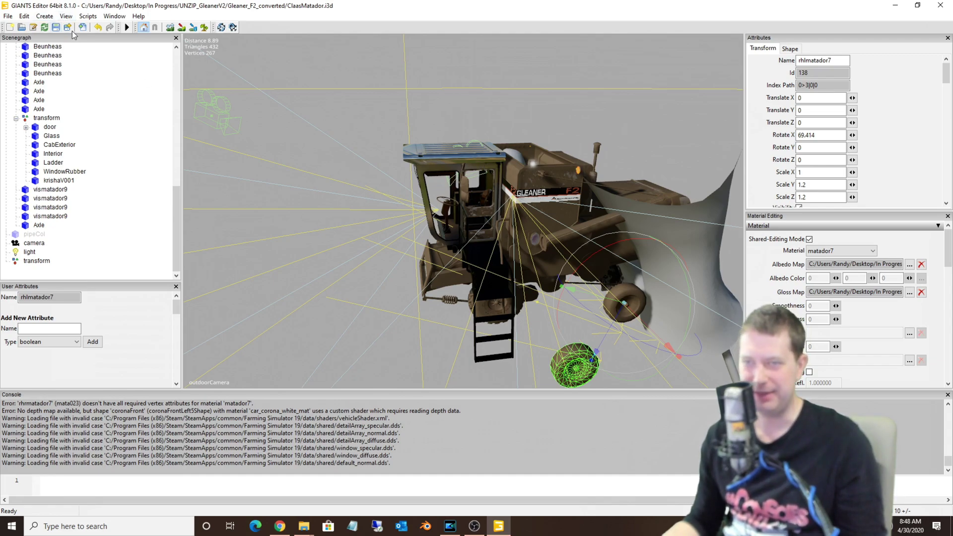
left_click(66, 16)
mouse_move(114, 78)
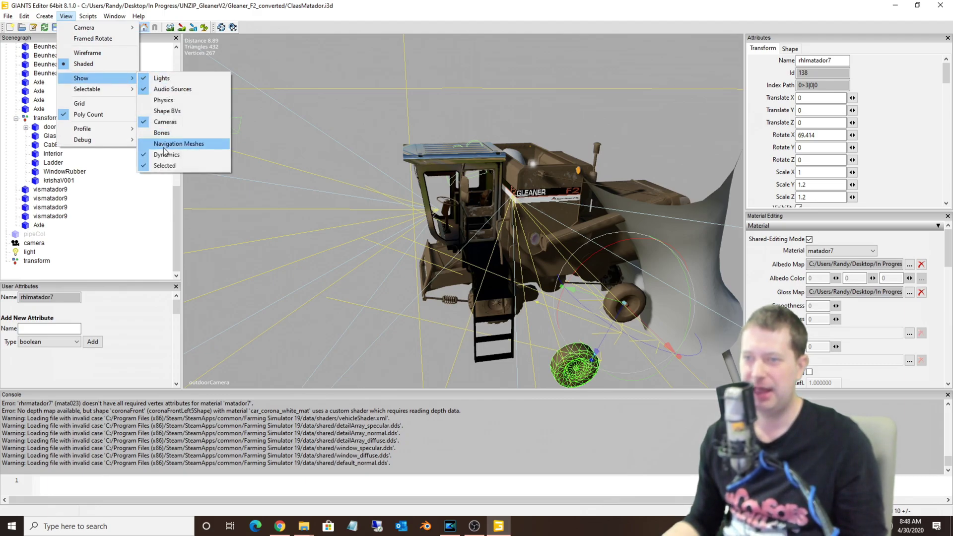
left_click(161, 79)
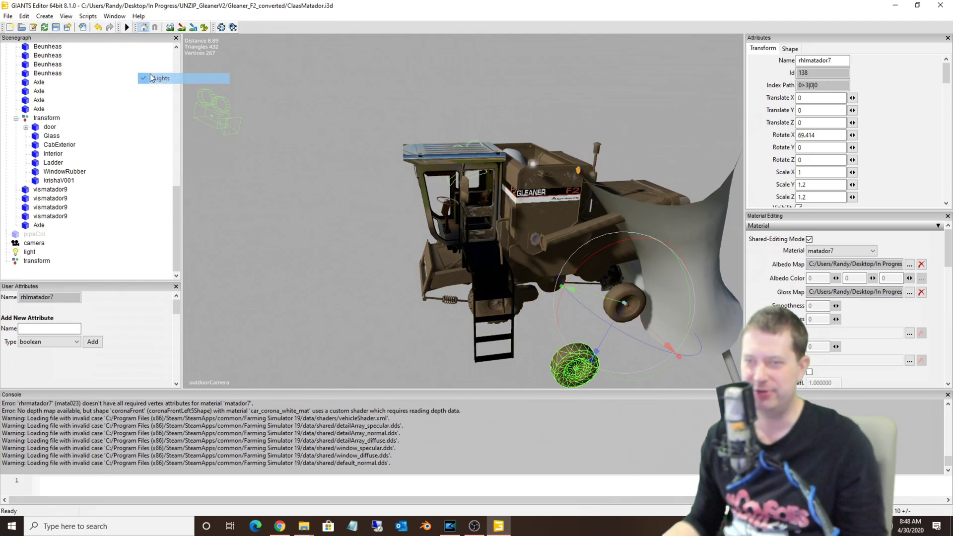
left_click(66, 16)
mouse_move(88, 90)
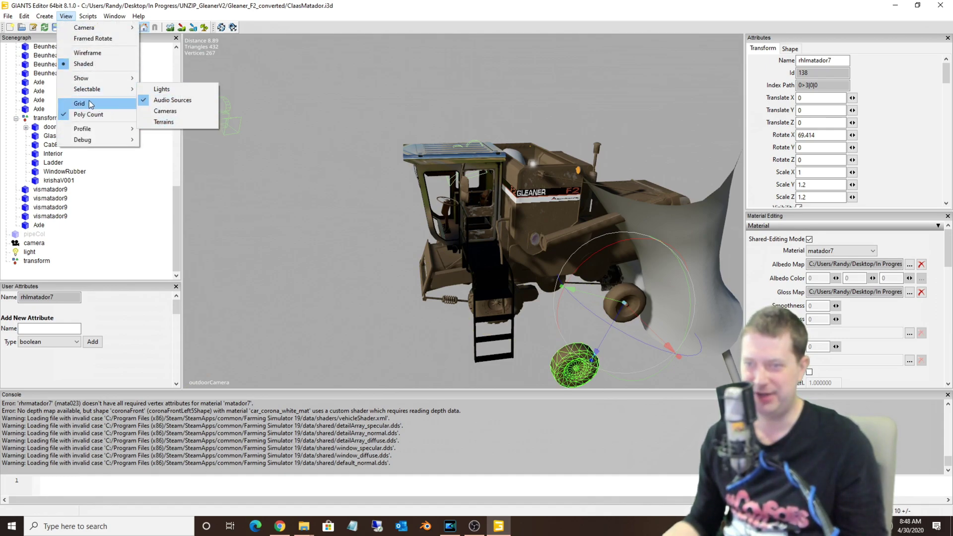
mouse_move(96, 130)
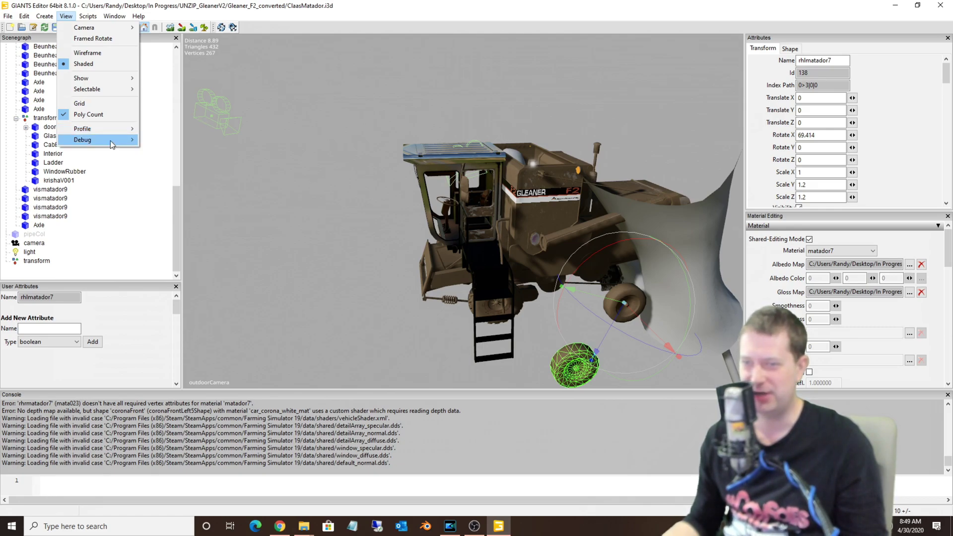
Step: Run the FS19 Vehicles Toggle Dirt script to remove the dirt from the combine
mouse_move(88, 16)
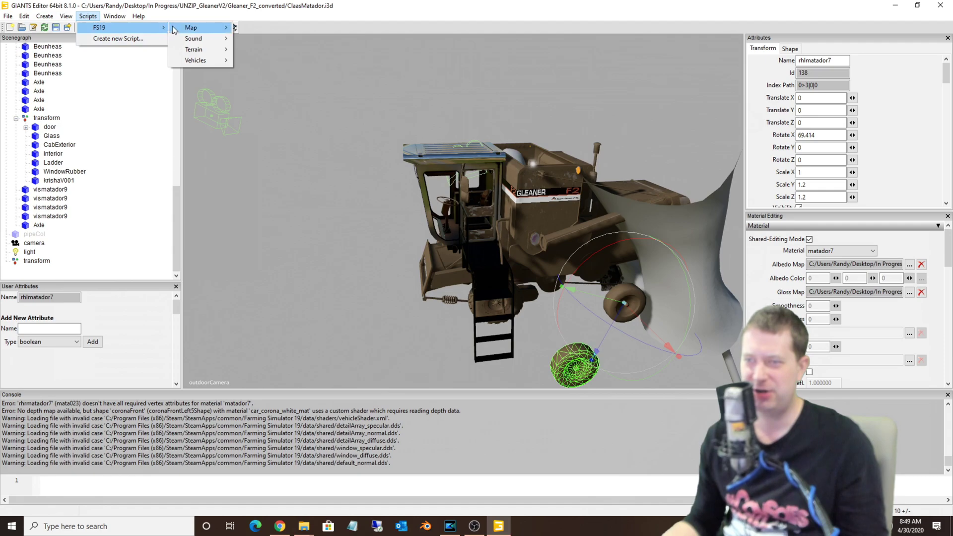
mouse_move(197, 61)
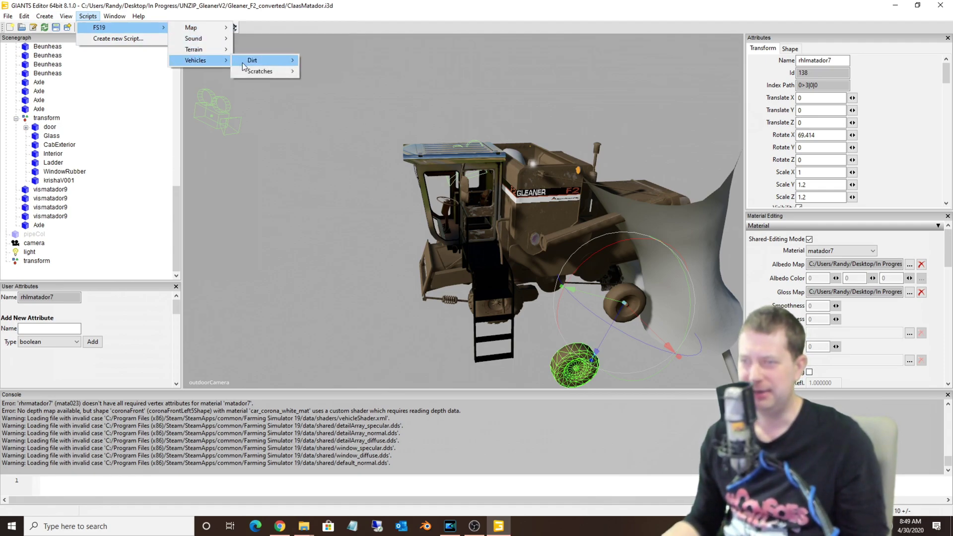
mouse_move(255, 63)
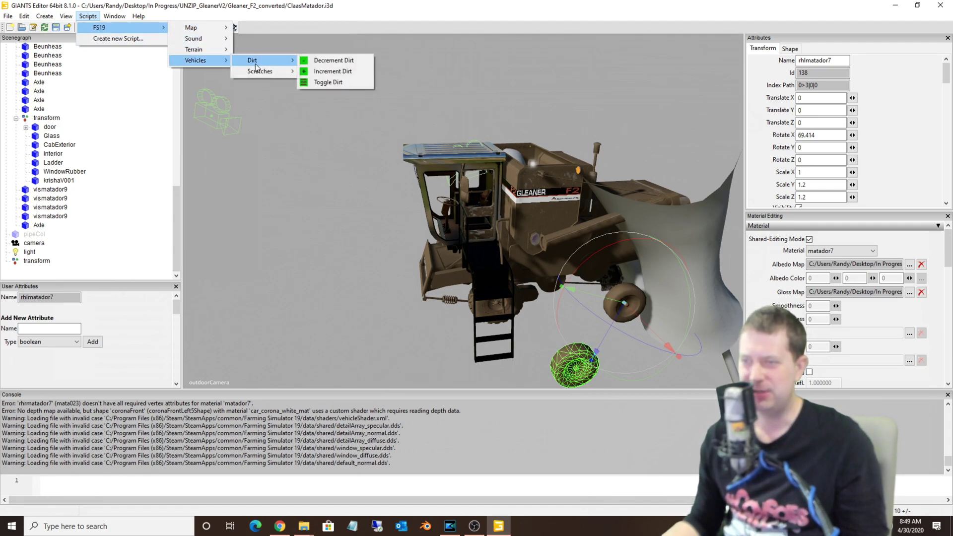
left_click(321, 84)
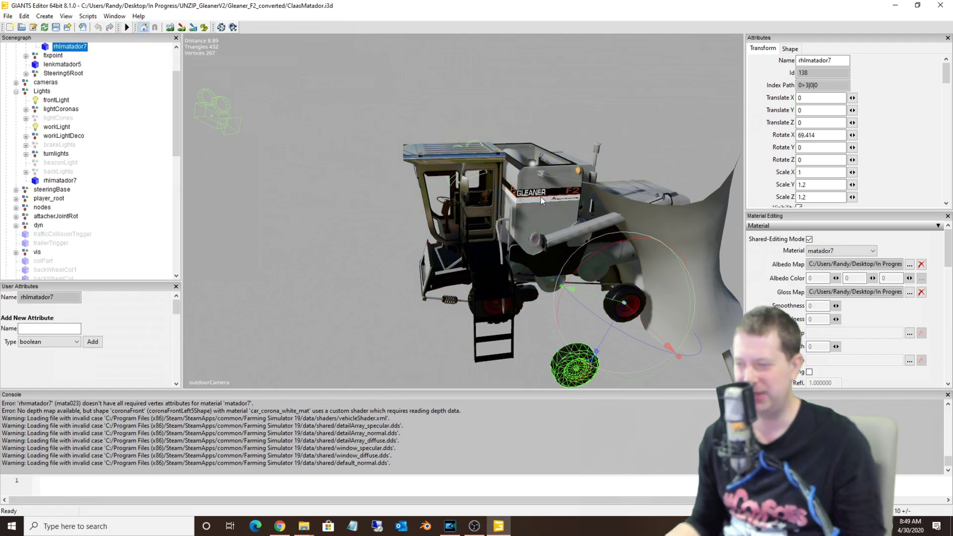
Step: Run the FS19 Vehicles Toggle Scratches script to remove the combine's scratches
left_click(84, 18)
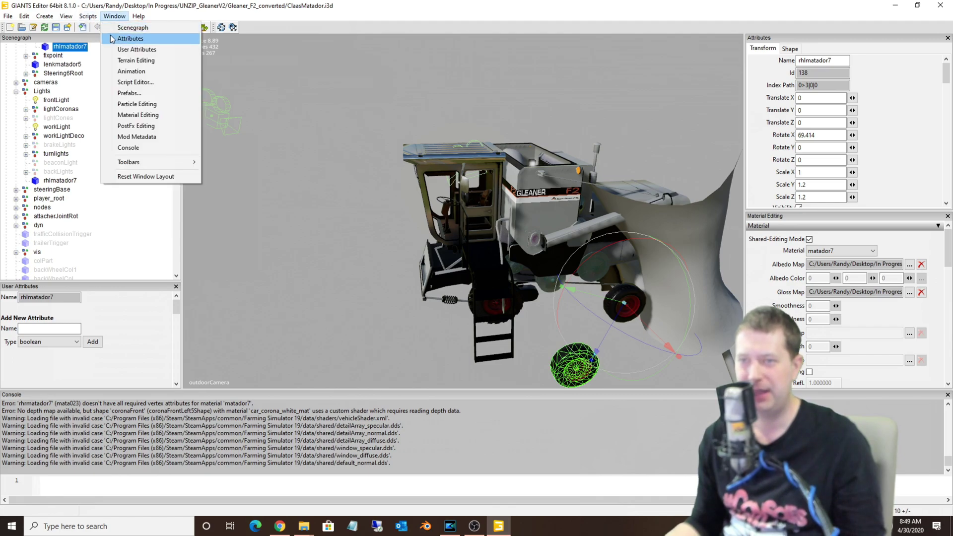
mouse_move(107, 33)
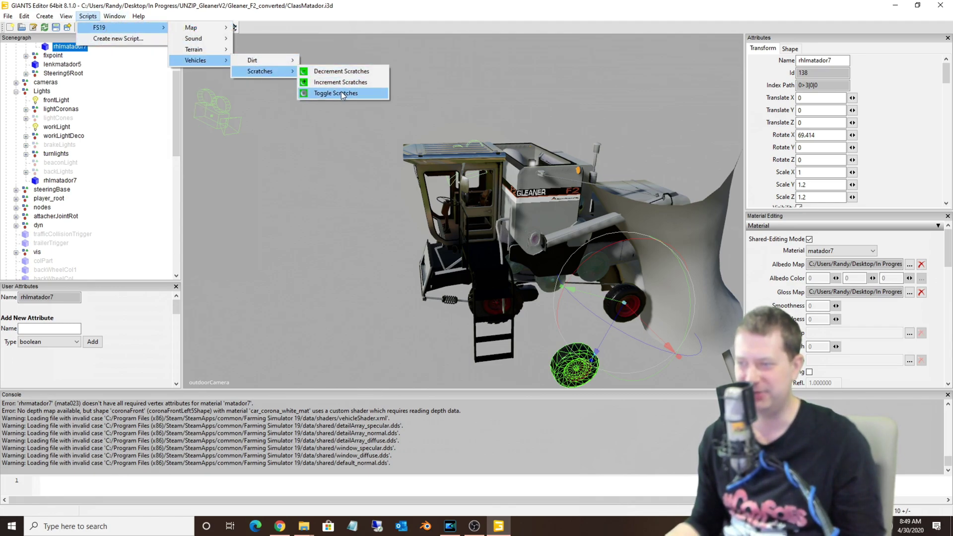
left_click(341, 91)
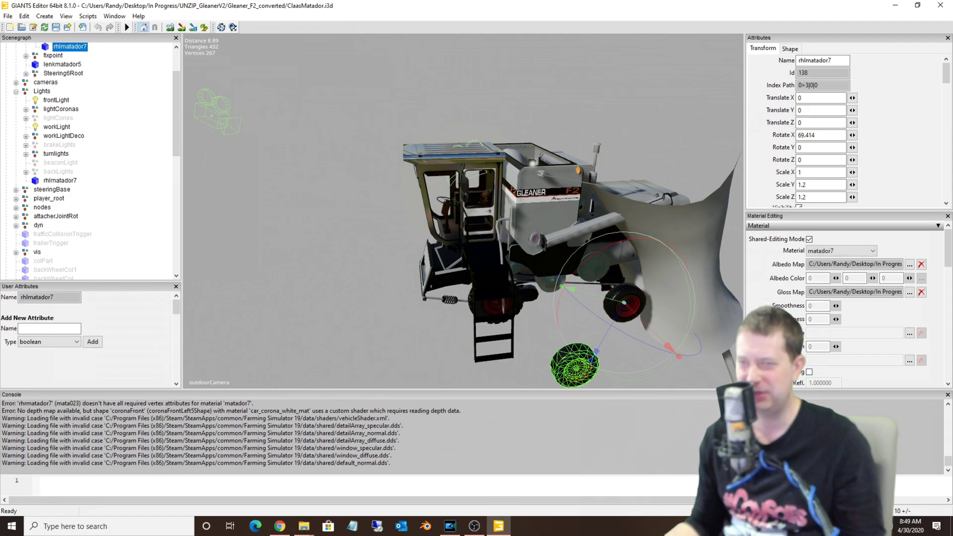
Step: Show the Console panel from the Window menu
left_click(113, 17)
left_click(114, 17)
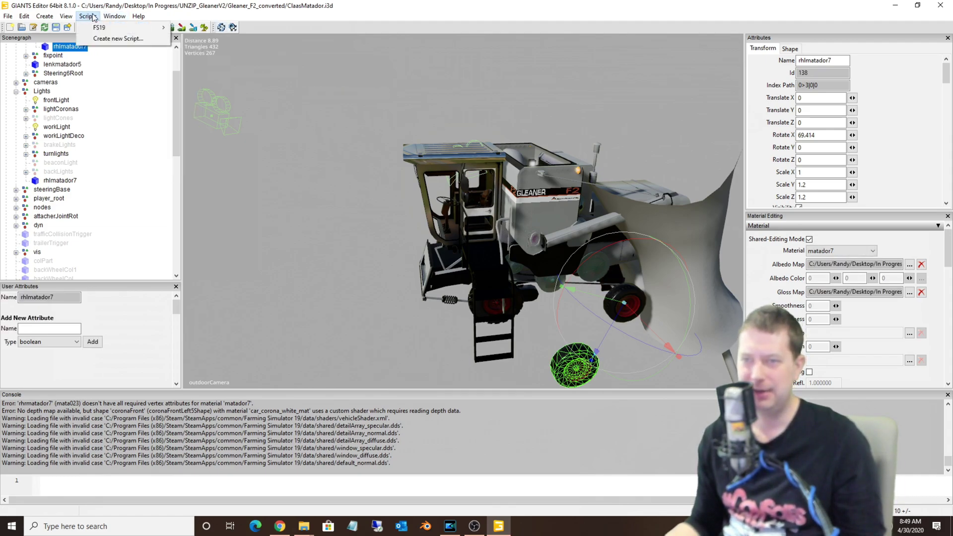
left_click(113, 17)
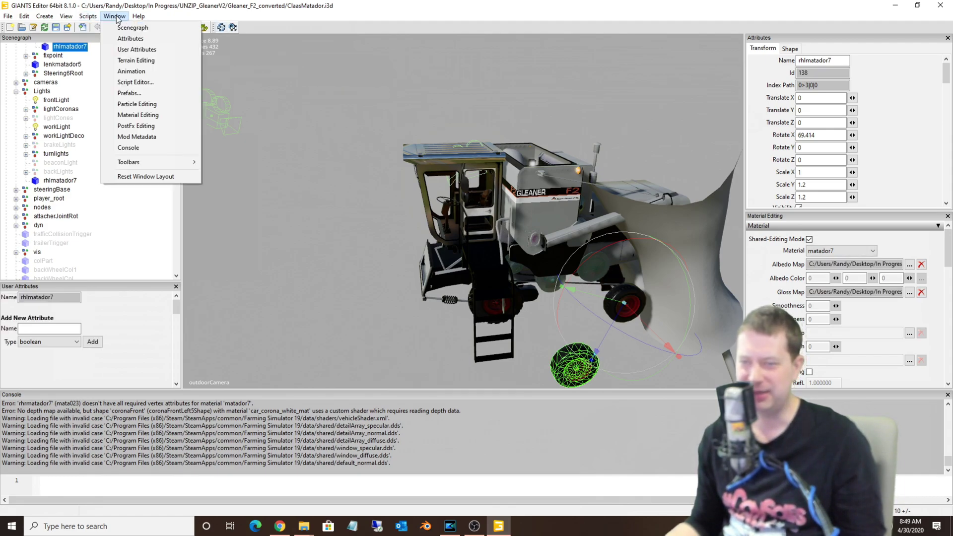
left_click(126, 145)
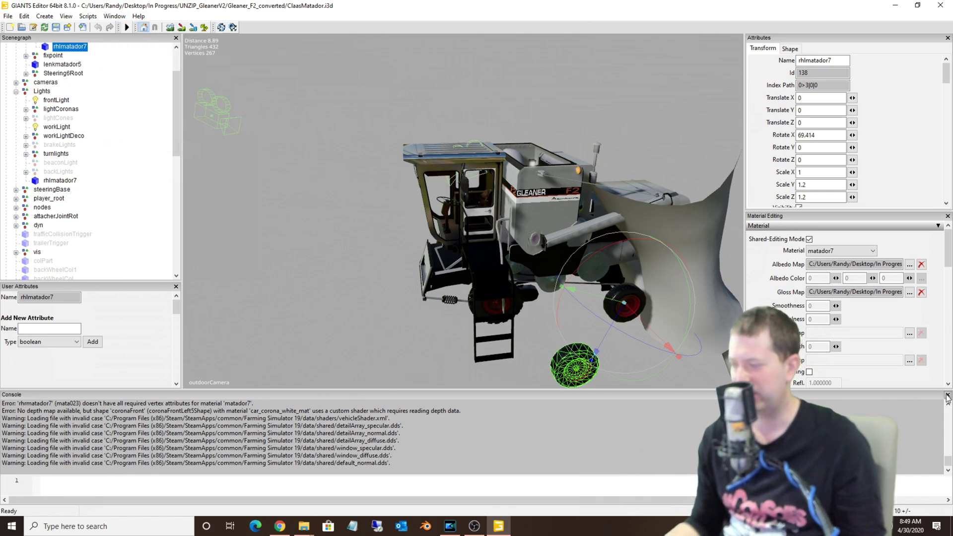
Step: Glance at the Help menu, zoom out, and clear the scene selection
left_click(139, 16)
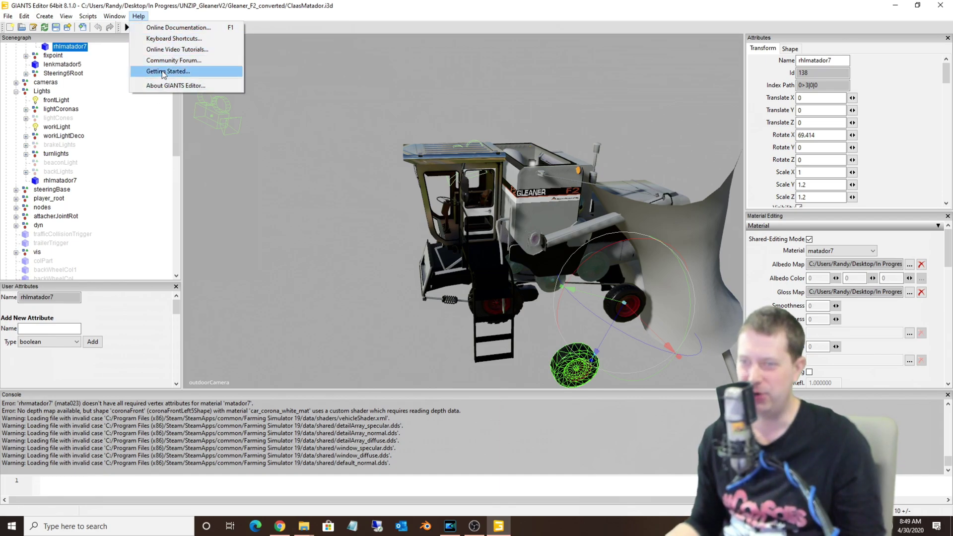
left_click(341, 19)
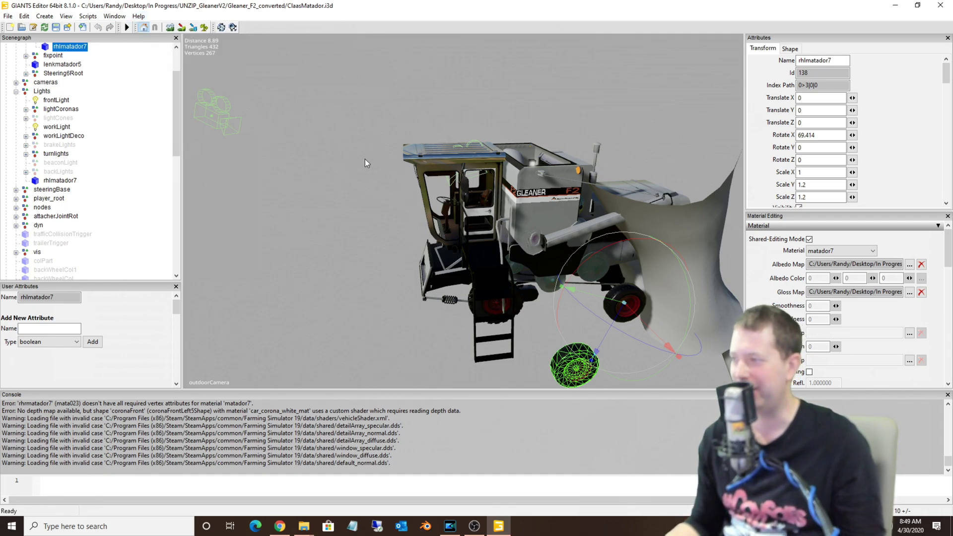
scroll(459, 213, "down", 6)
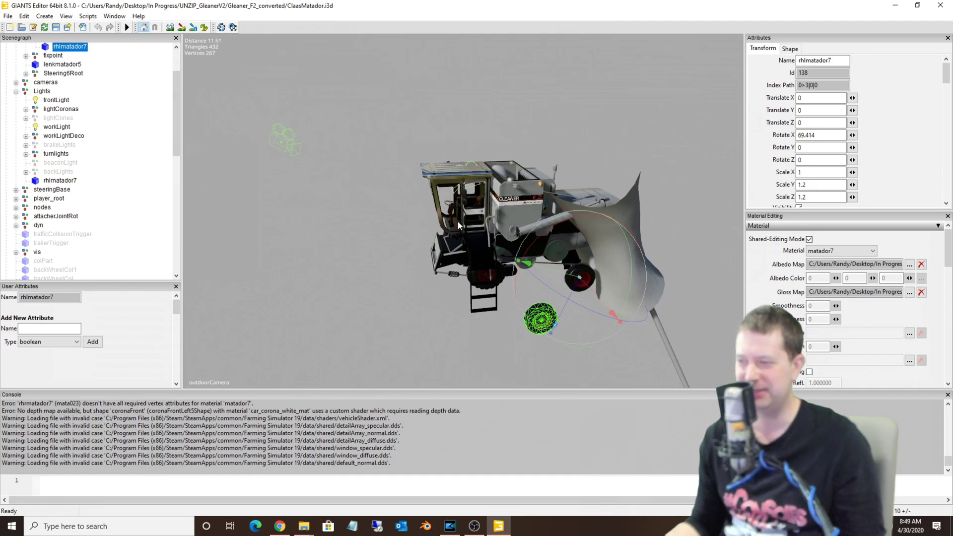
left_click(427, 121)
scroll(442, 139, "up", 8)
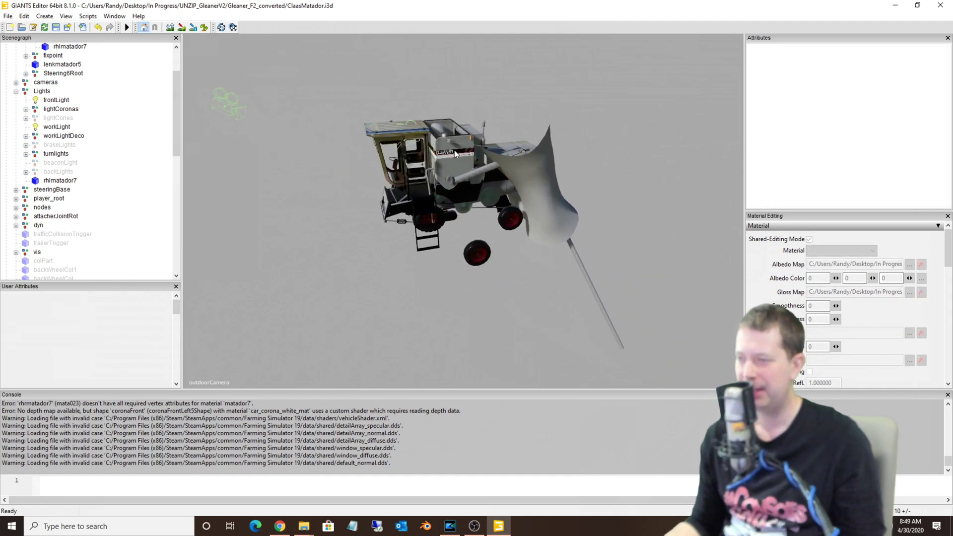
scroll(385, 129, "down", 4)
mouse_move(385, 129)
middle_mouse_down()
mouse_move(353, 125)
mouse_move(392, 140)
middle_mouse_up()
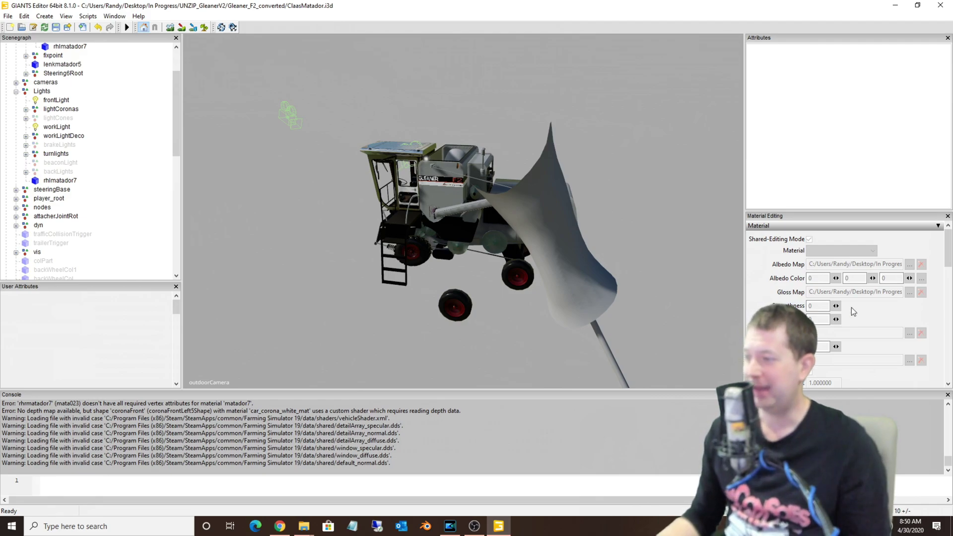
scroll(852, 311, "down", 5)
scroll(852, 311, "up", 6)
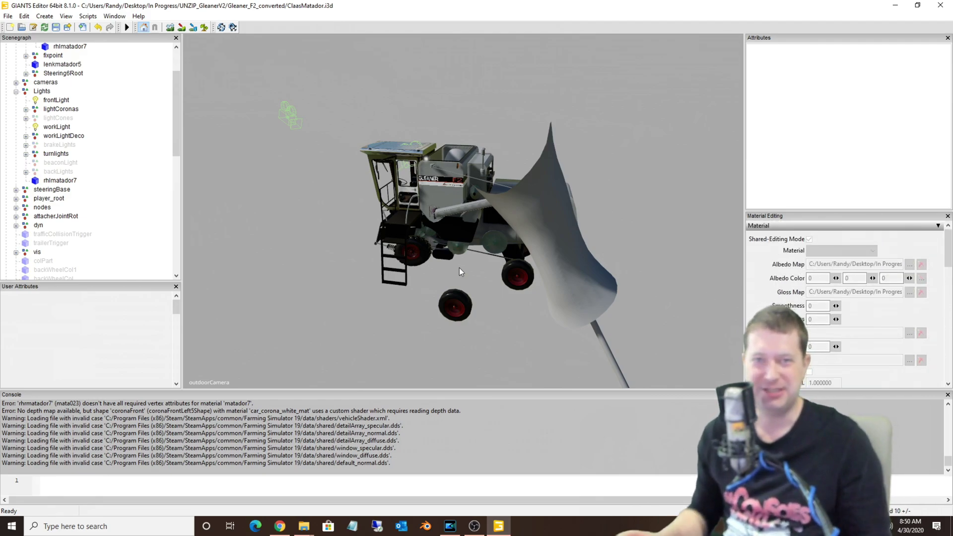